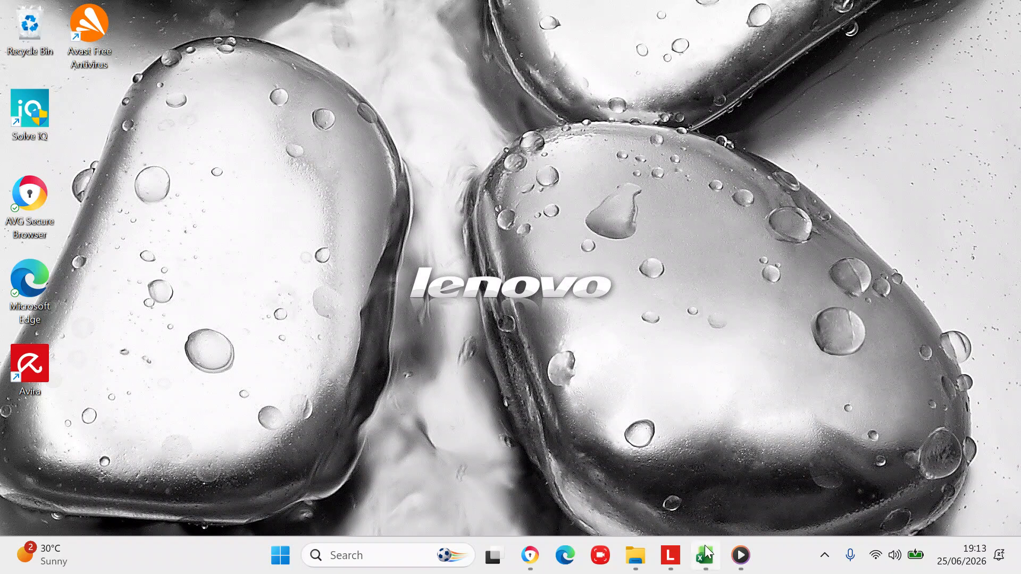
Step: Switch to the Beginner Excel Course workbook in Excel and widen column A on the Lesson 3 sheet to fit the full names
mouse_move(705, 560)
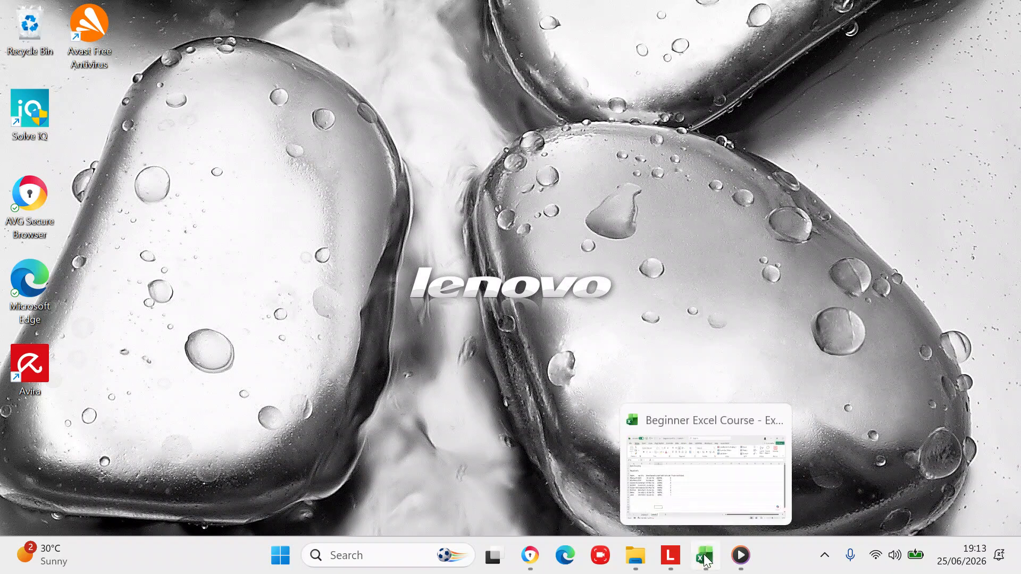
left_click(705, 560)
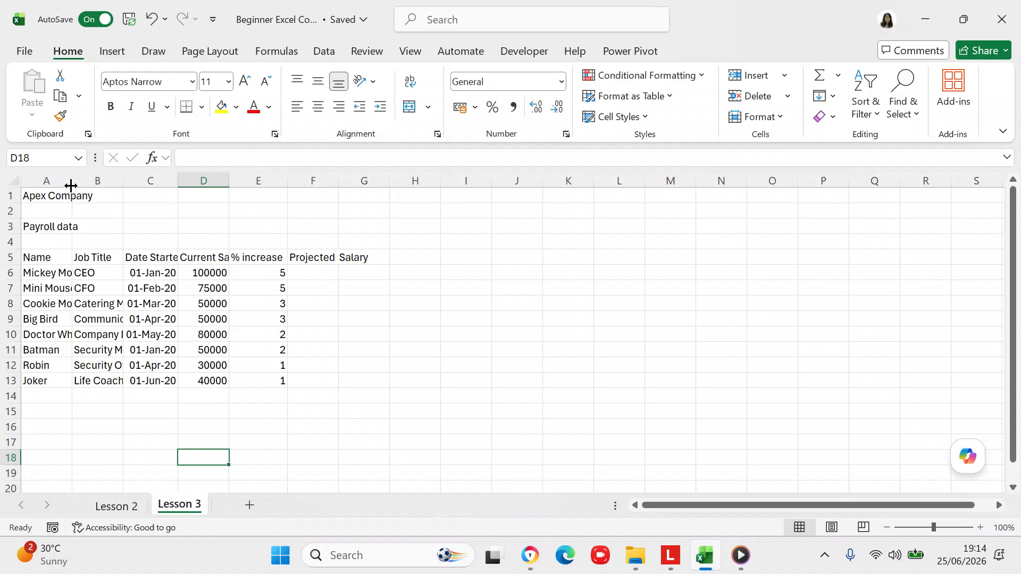
left_click(71, 190)
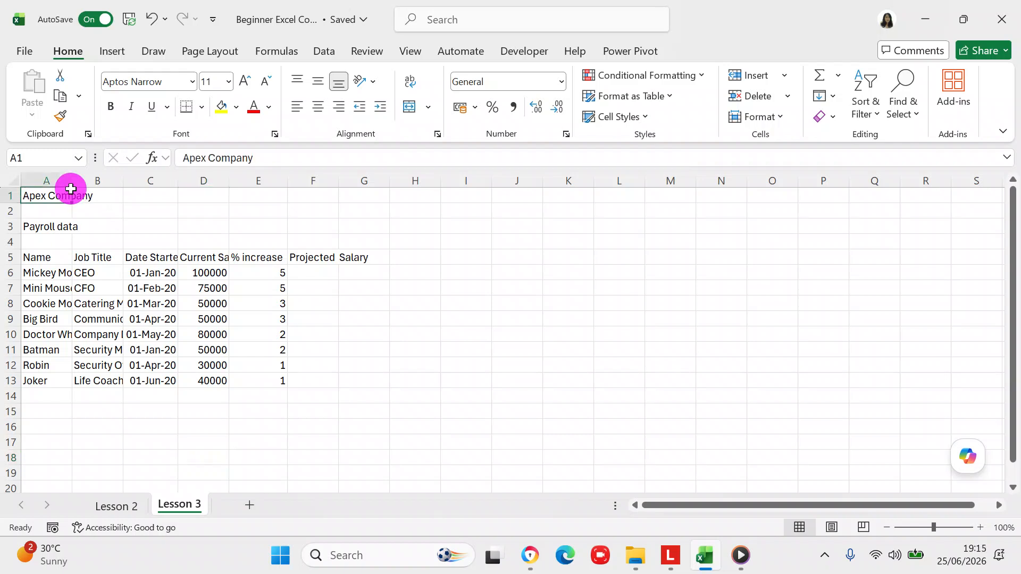
left_click(71, 178)
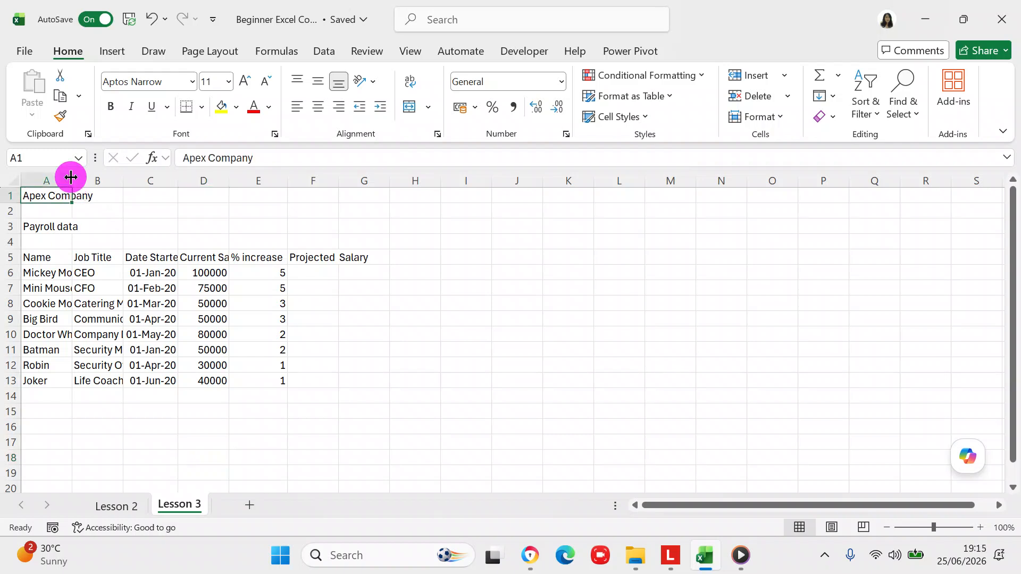
left_click(60, 175)
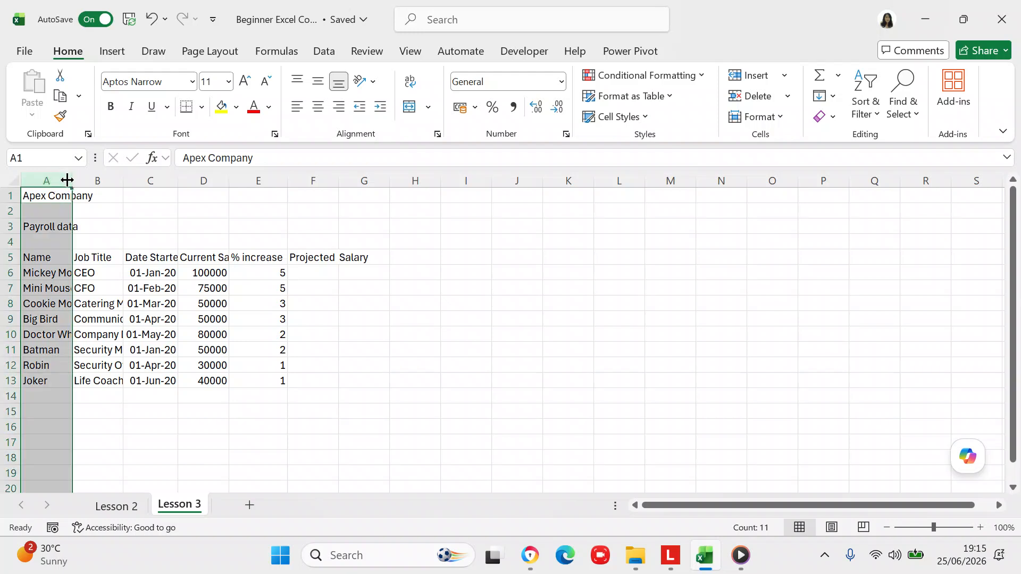
left_click(70, 183)
left_click_drag(71, 183, 108, 183)
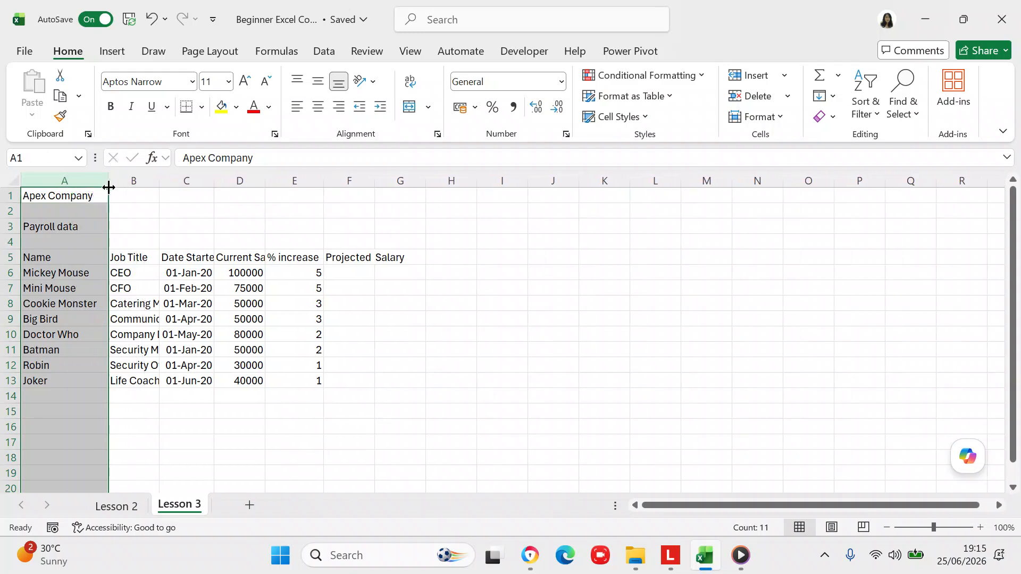
left_click(142, 213)
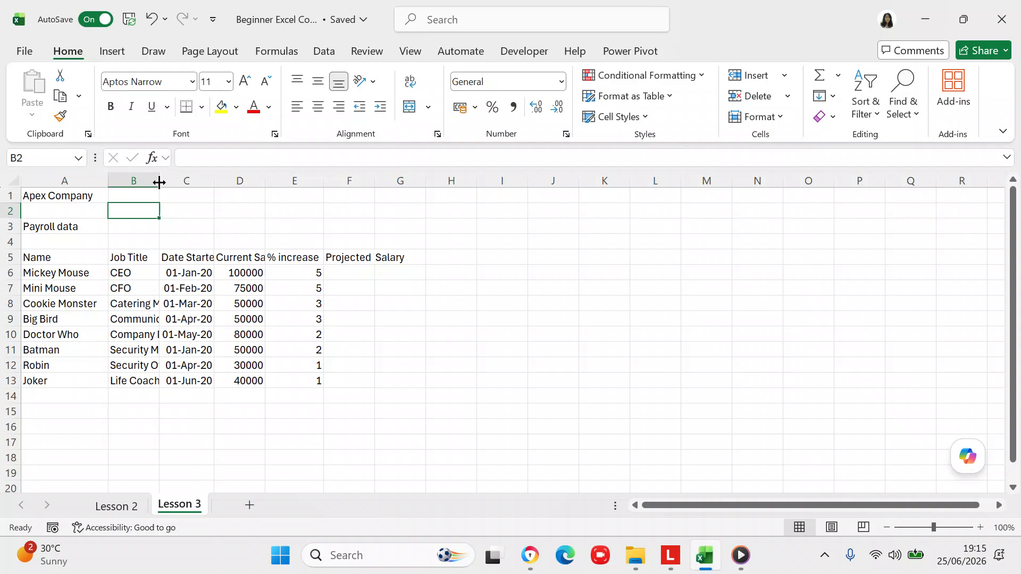
Step: Adjust the widths of the Job Title, Date Started and Current Salary columns so their contents fit
left_click_drag(159, 182, 159, 183)
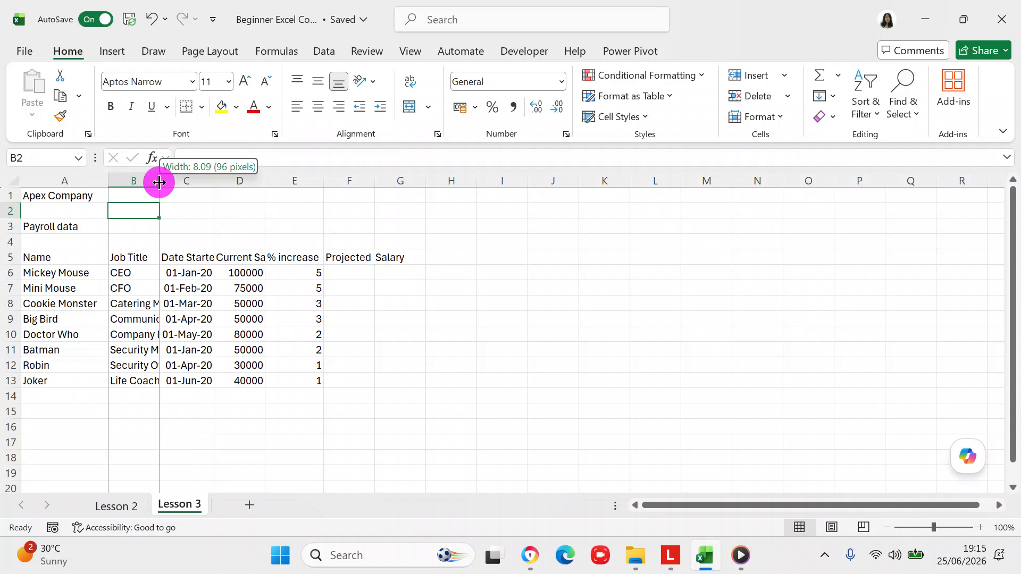
left_click_drag(159, 182, 242, 182)
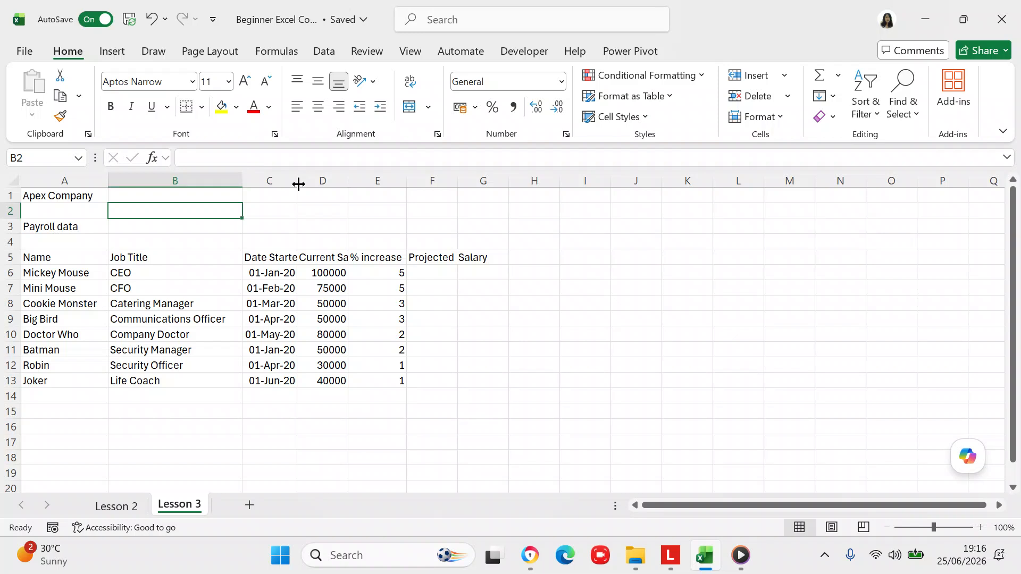
left_click_drag(299, 184, 346, 186)
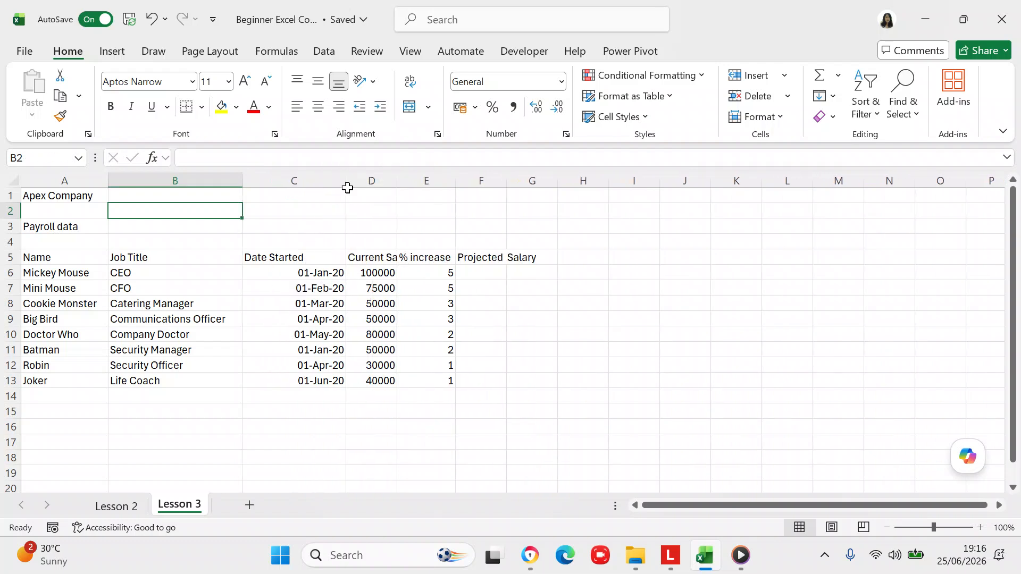
left_click(299, 270)
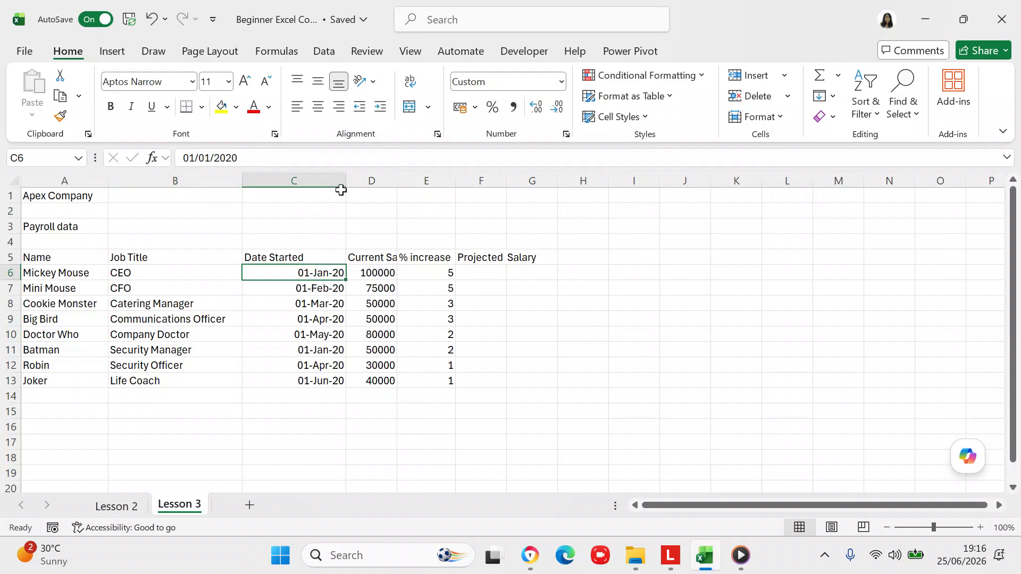
left_click_drag(345, 182, 316, 182)
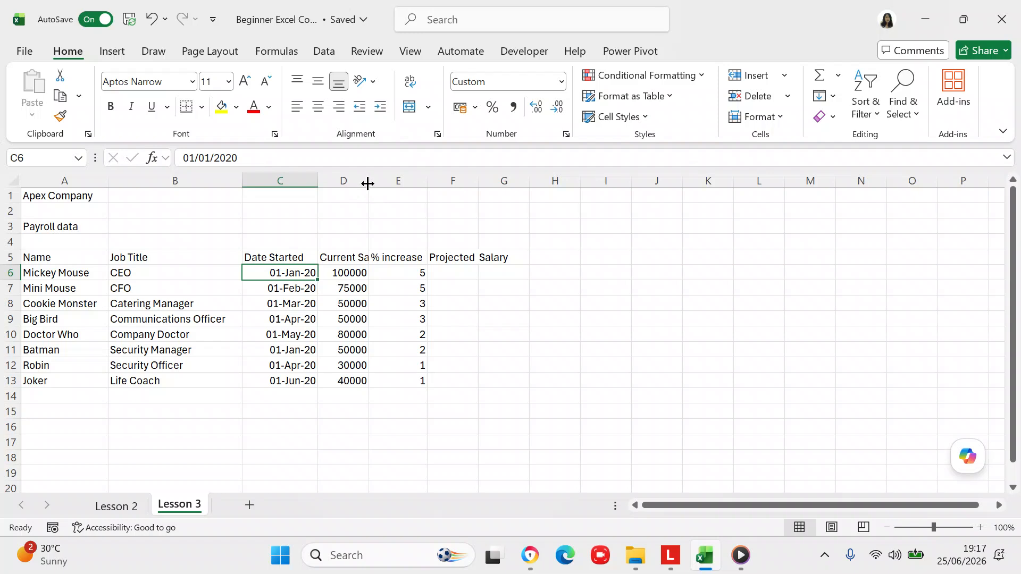
left_click_drag(367, 183, 368, 183)
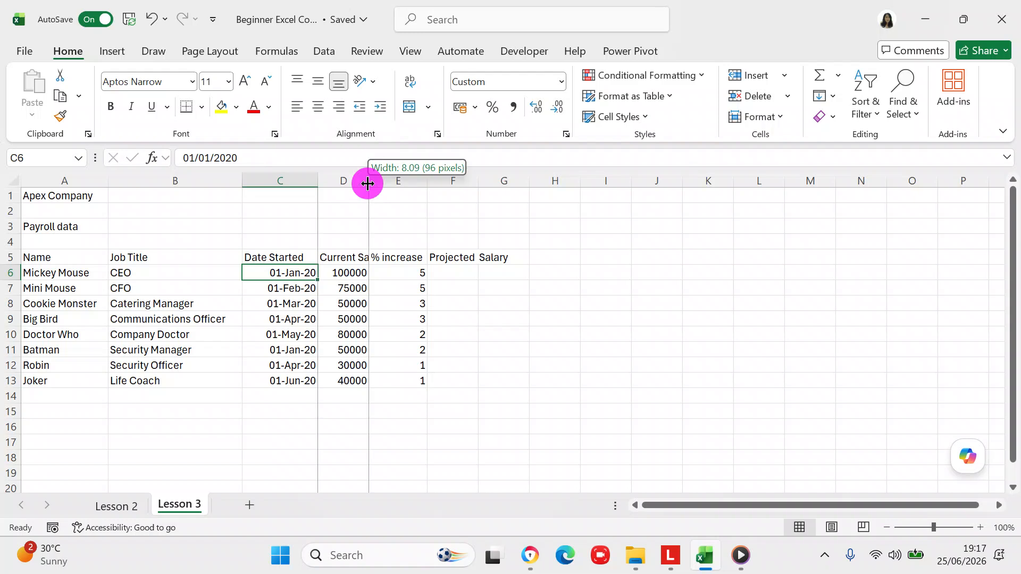
left_click_drag(368, 183, 391, 184)
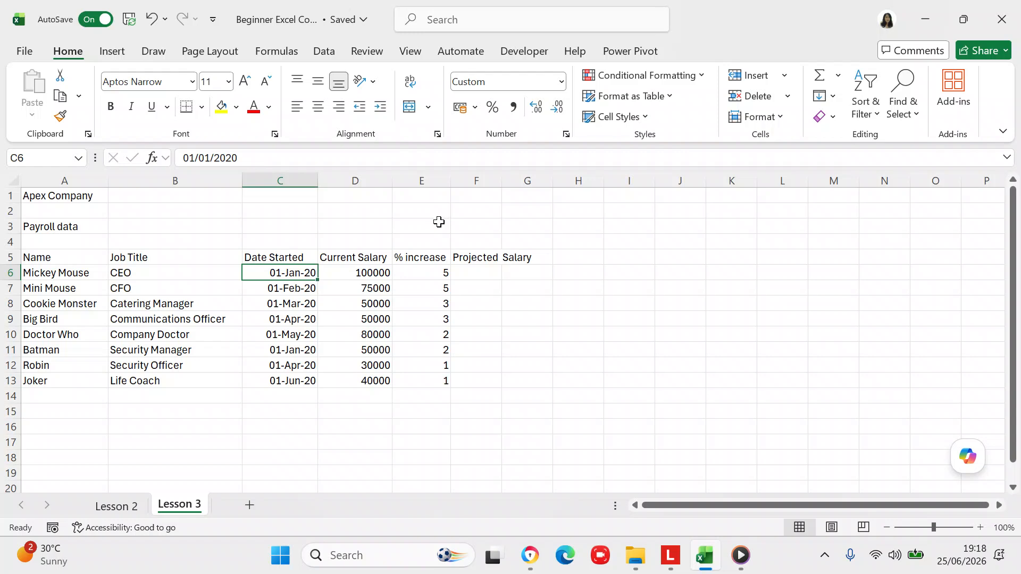
Step: Set the % increase in cells E12 and E13 to 0
left_click(429, 366)
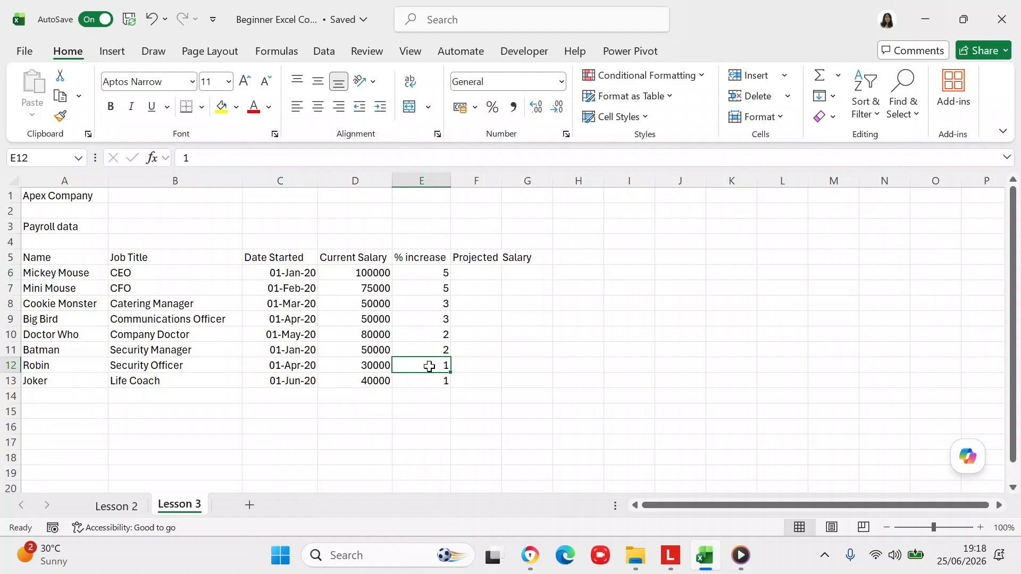
type("0")
left_click(430, 379)
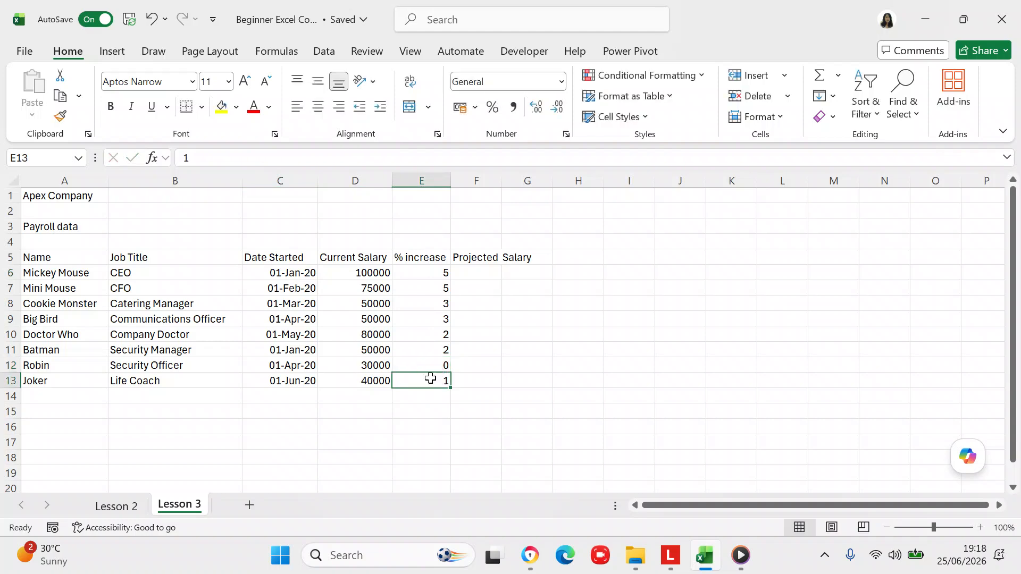
type("0")
left_click(465, 403)
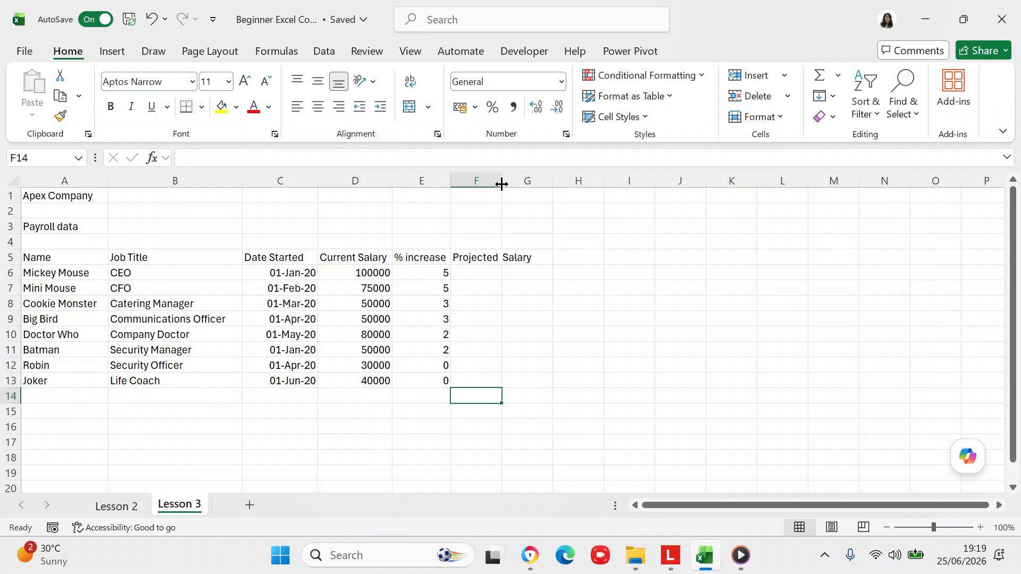
Step: Widen the Projected Salary column to fit its heading and make the whole heading row 5 bold
left_click_drag(502, 184, 502, 184)
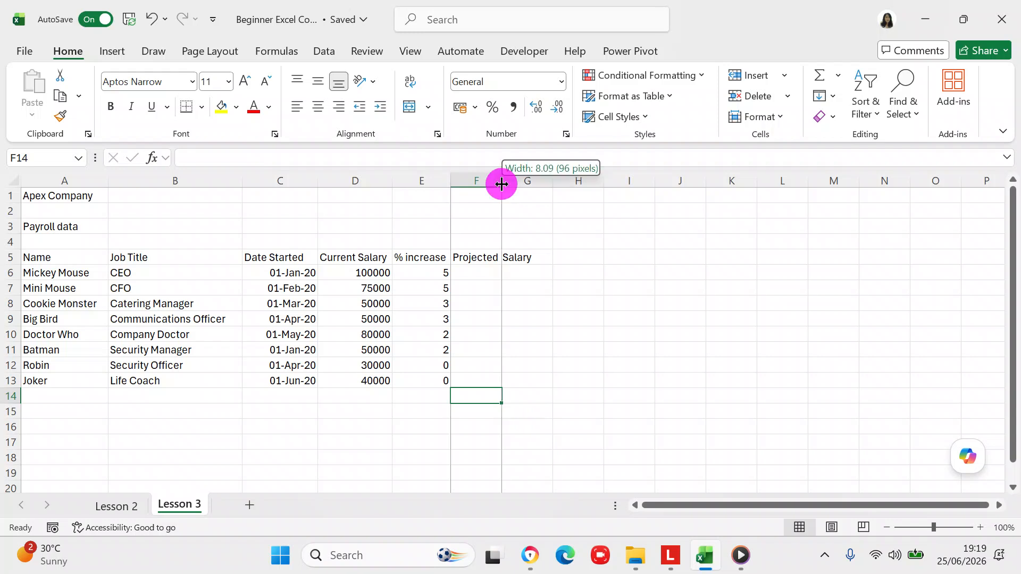
left_click_drag(502, 184, 533, 188)
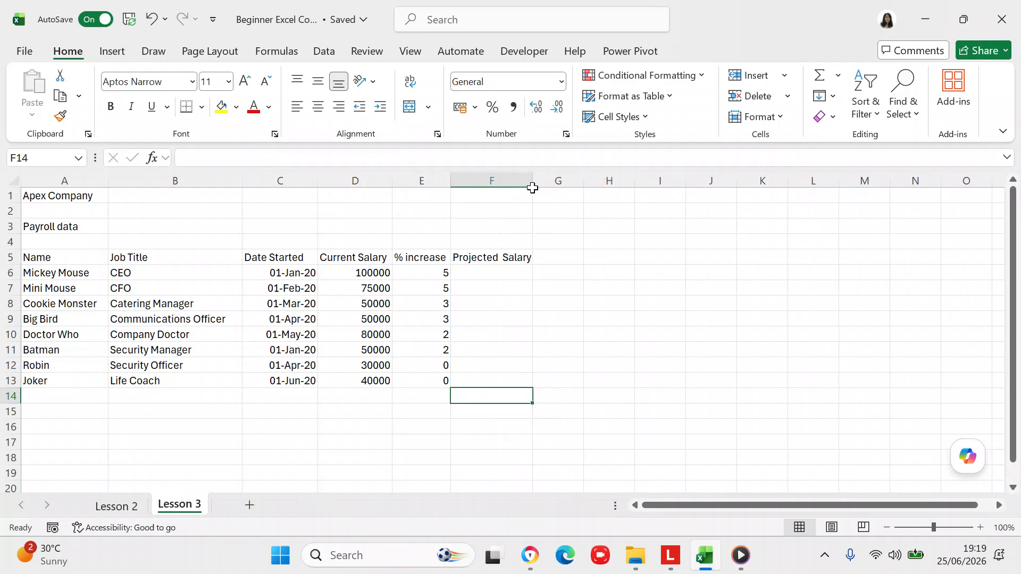
left_click(7, 257)
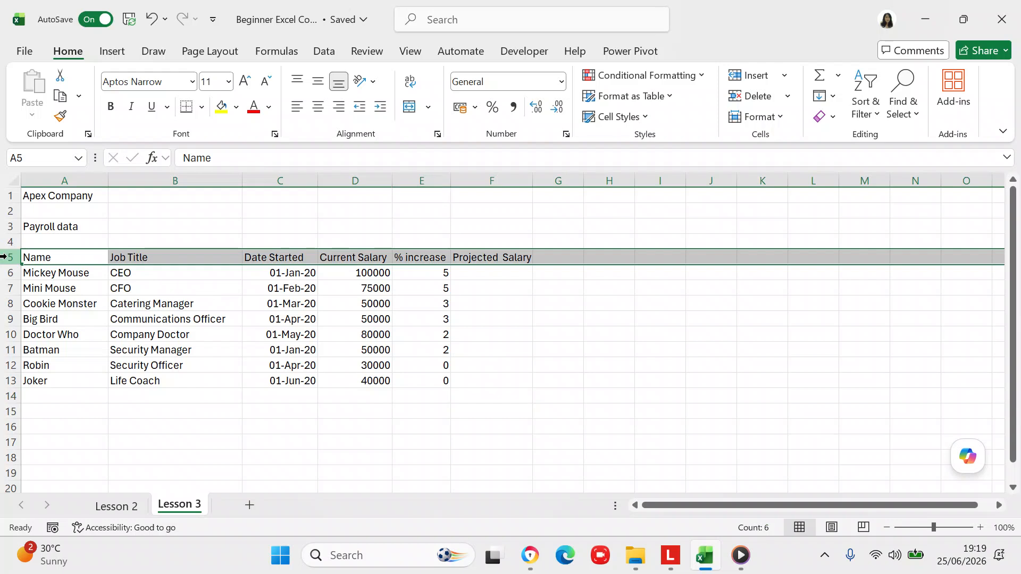
left_click(111, 108)
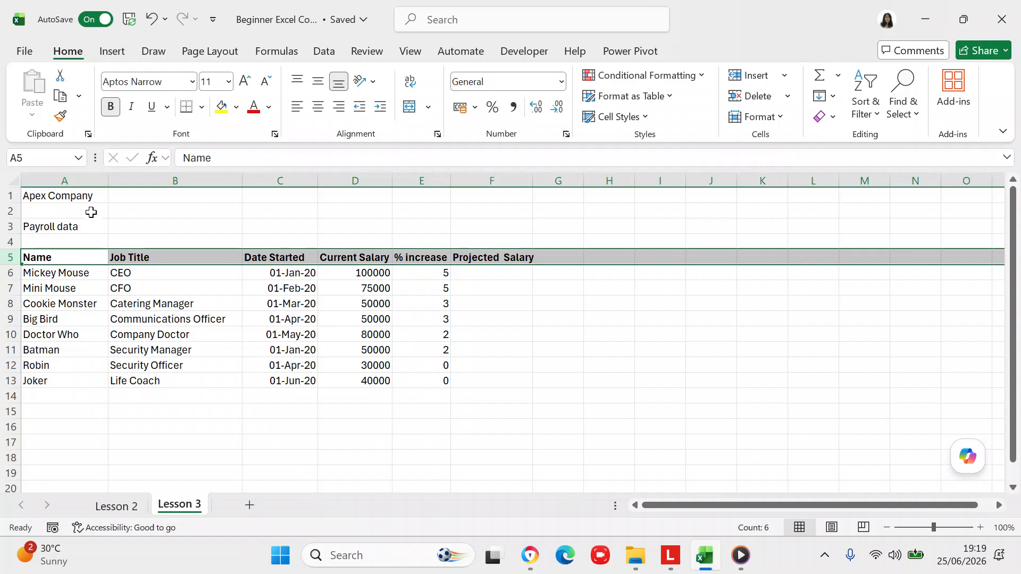
Step: Move the Apex Company and Payroll data titles from cells A1:A3 to C1:C3
left_click(80, 197)
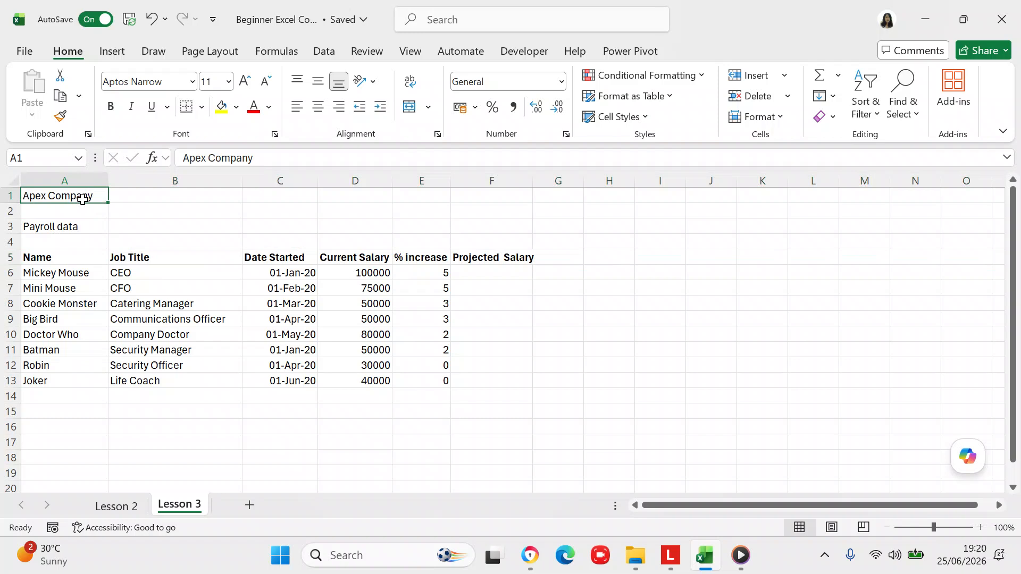
key("shift+Down")
key("shift+Down")
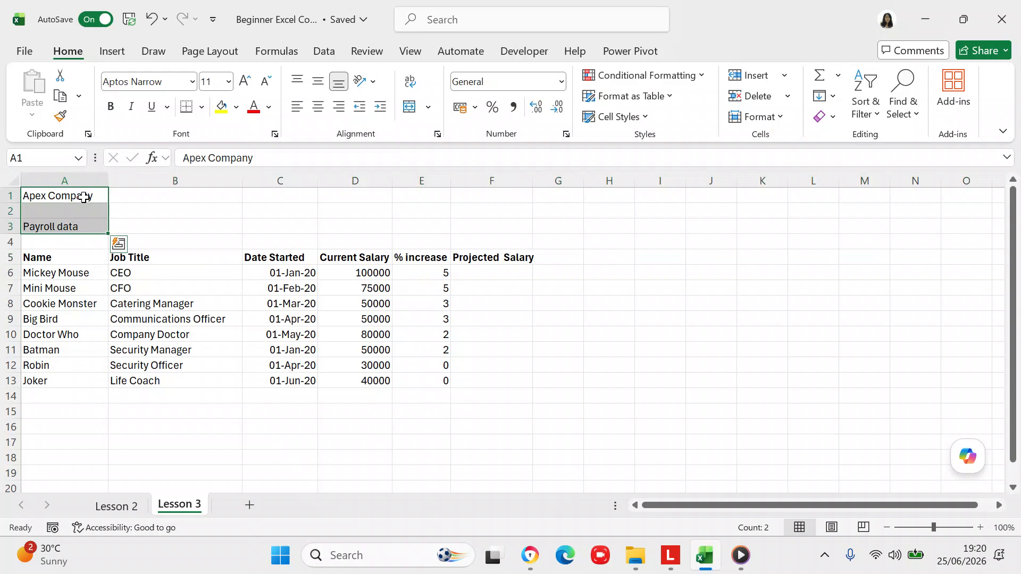
left_click(82, 197)
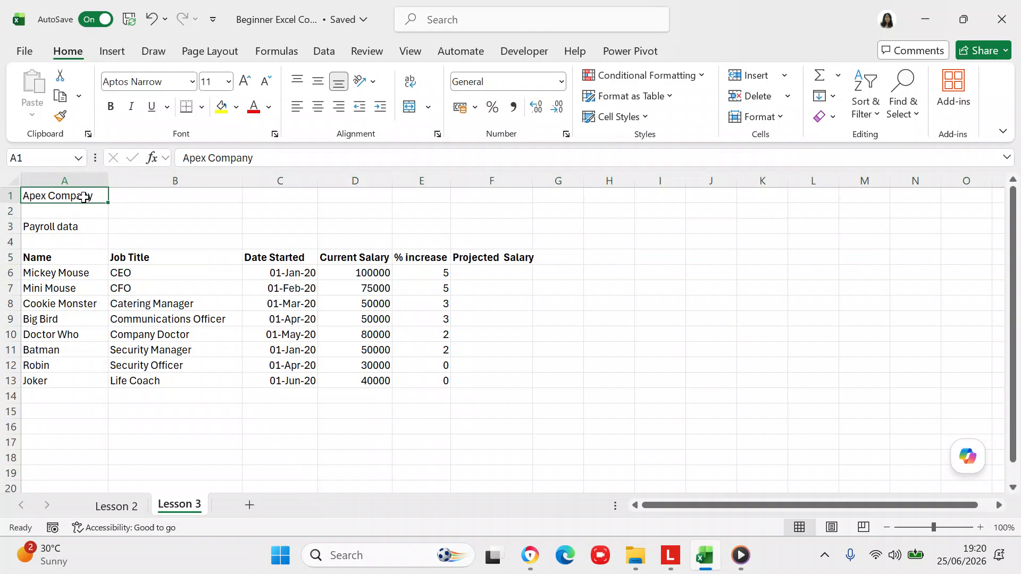
key("shift+Down")
key("shift+Down")
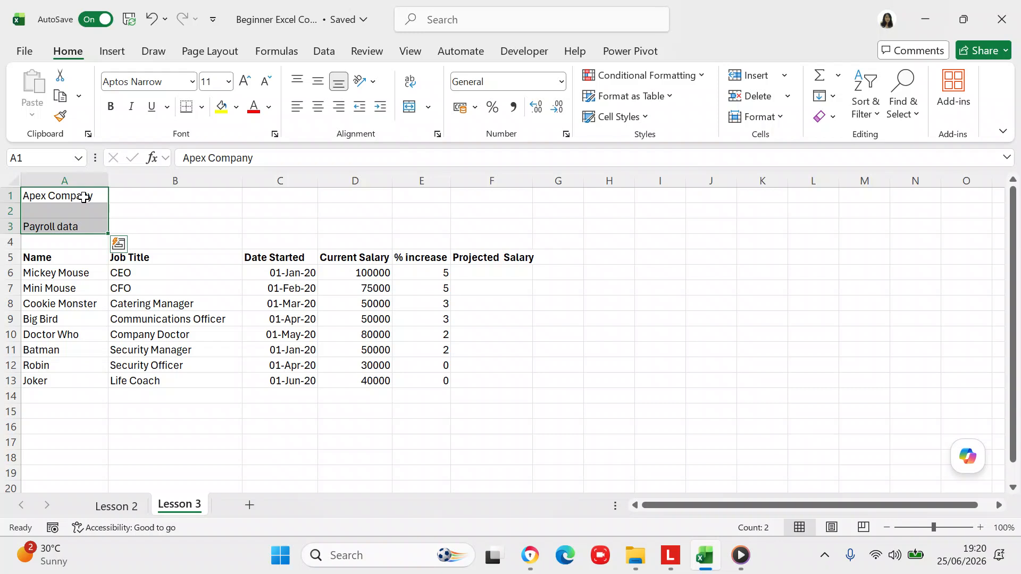
key("ctrl+c")
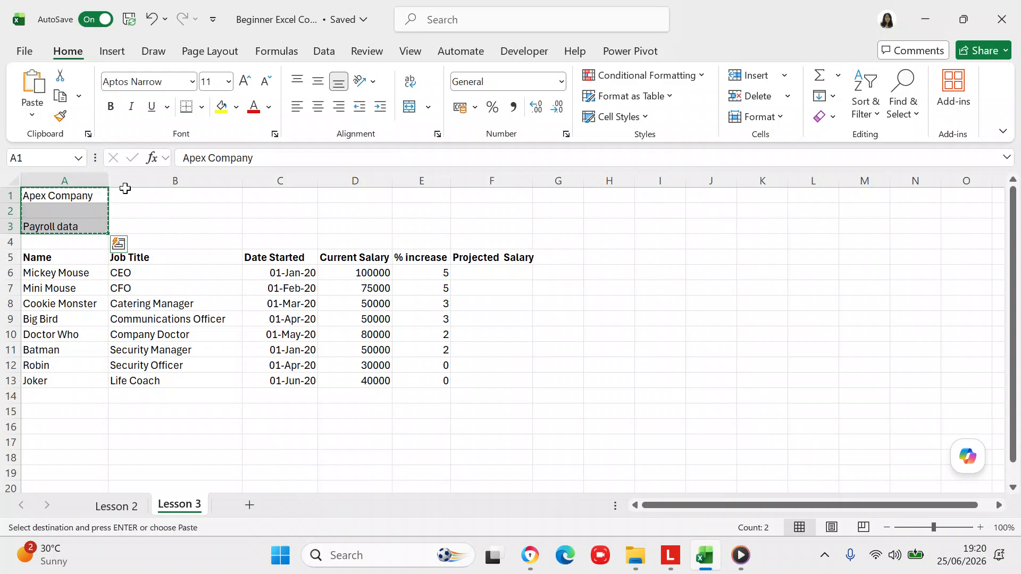
left_click(248, 197)
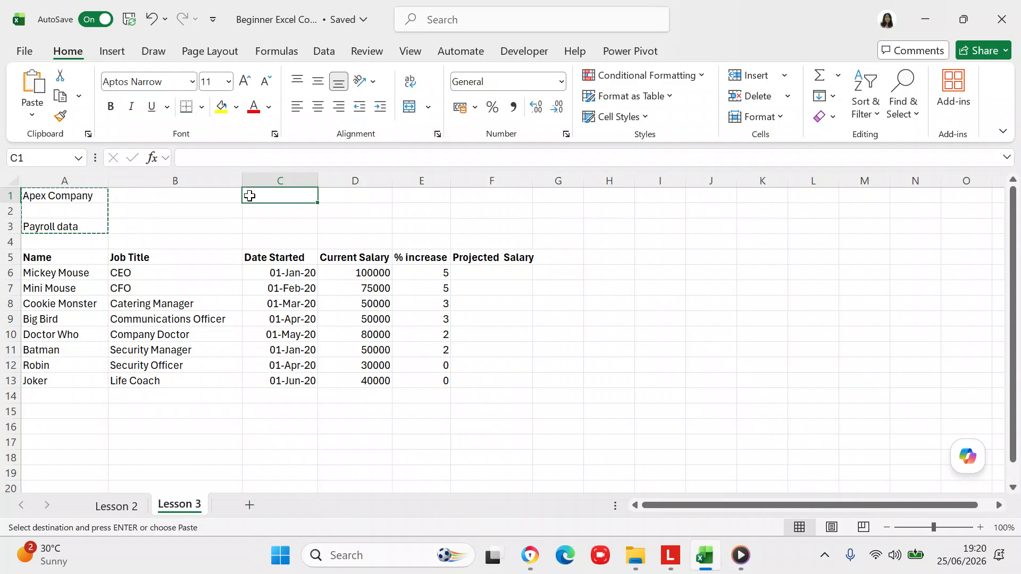
key("ctrl+v")
left_click(410, 200)
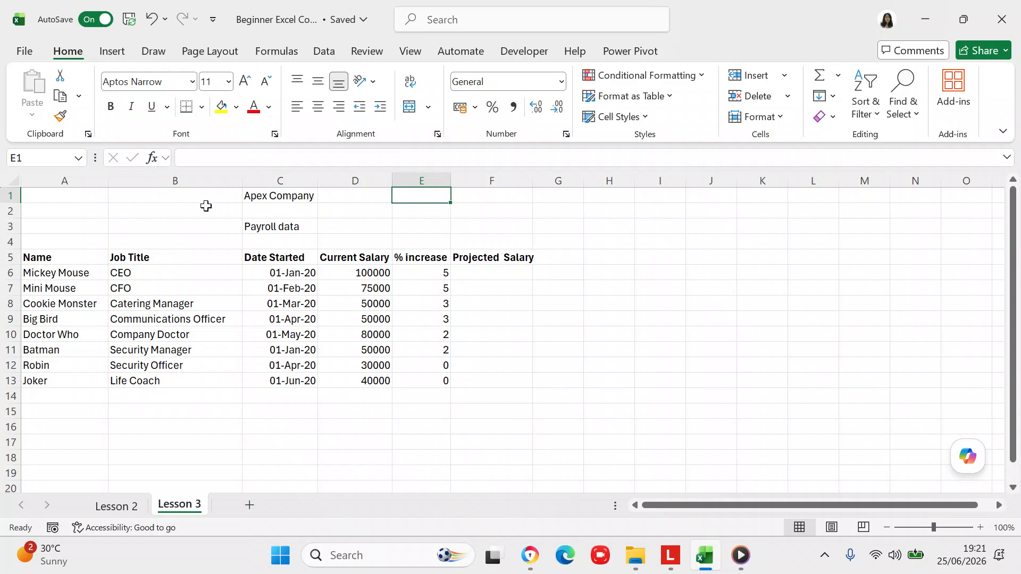
Step: Format the Apex Company title in C1 as bold, font size 20, in the Aptos Display font
left_click(270, 196)
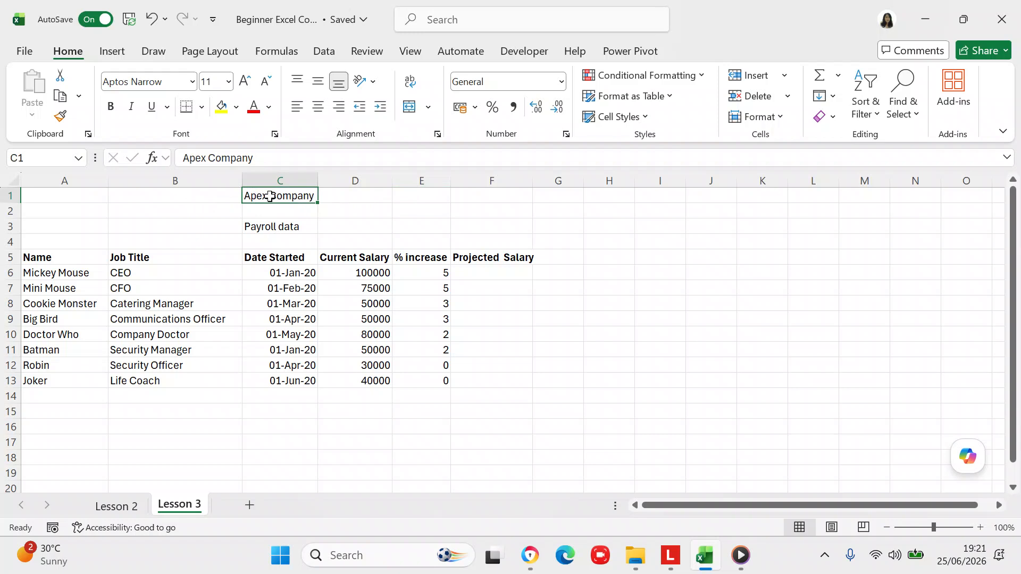
left_click(229, 85)
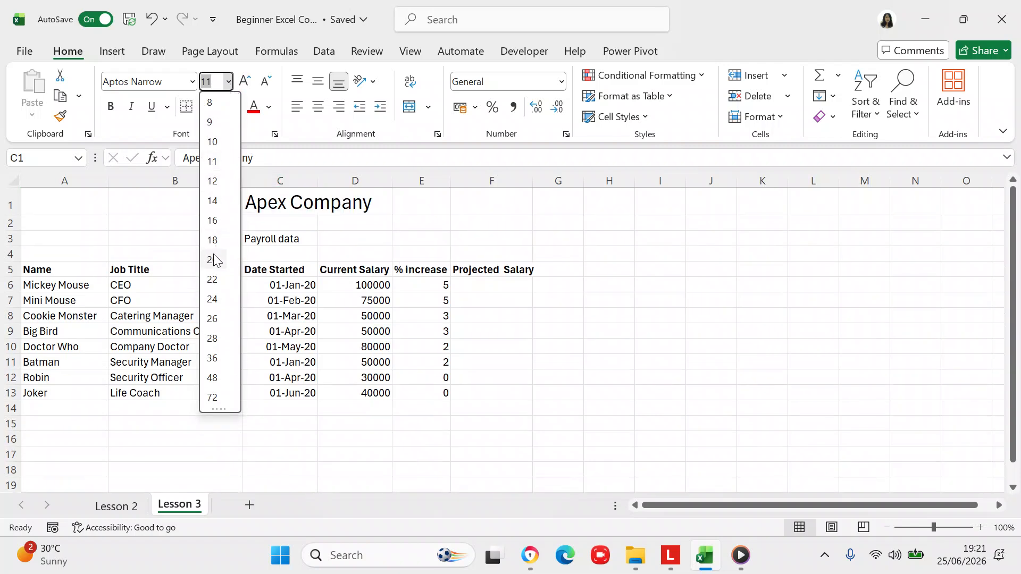
left_click(213, 254)
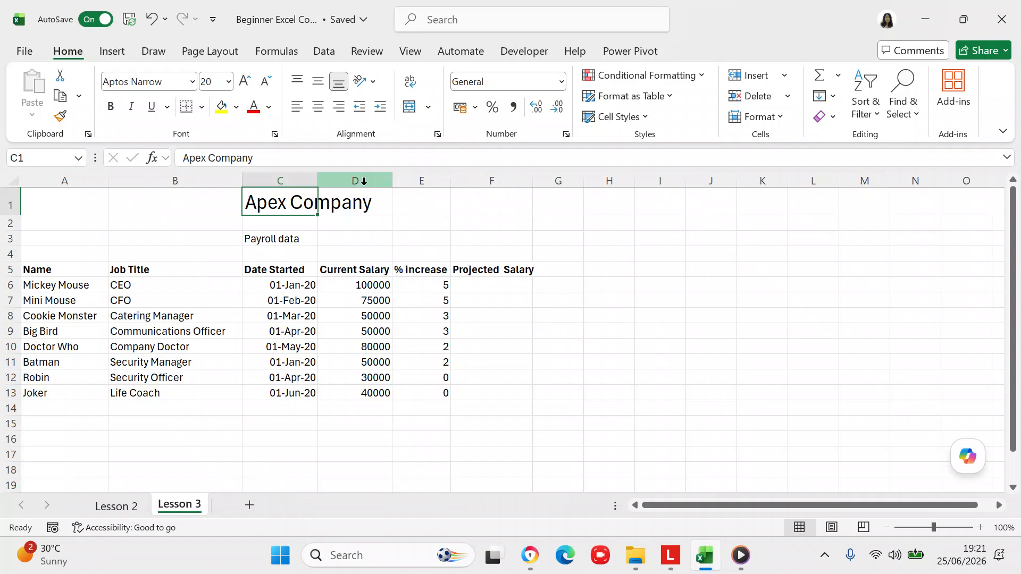
left_click(108, 109)
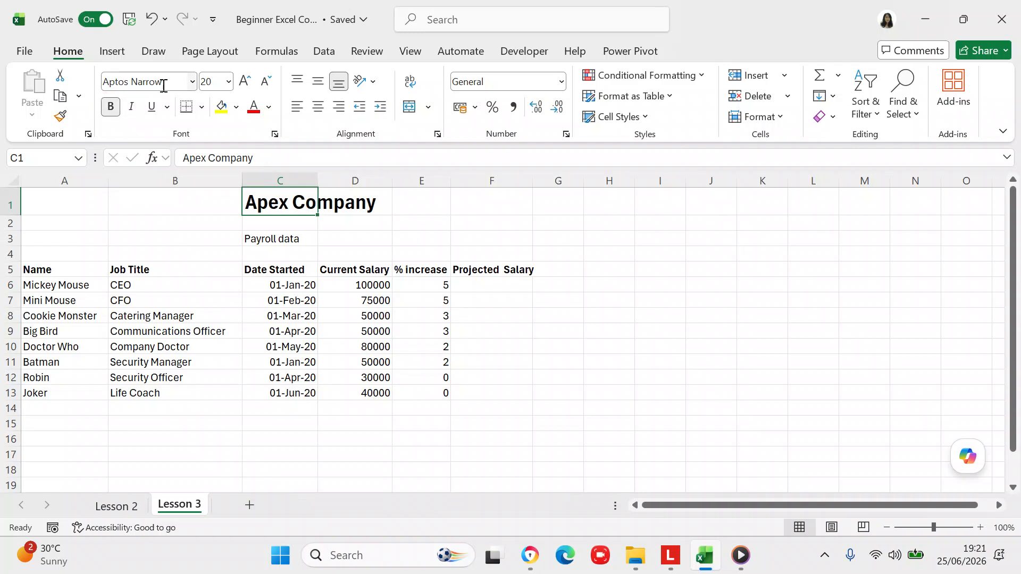
left_click(192, 81)
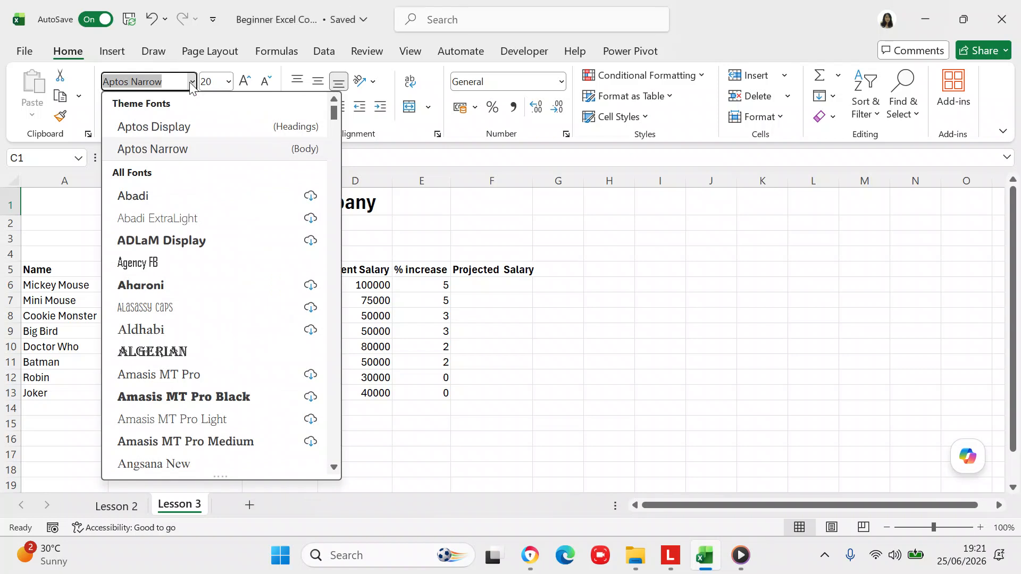
left_click(184, 126)
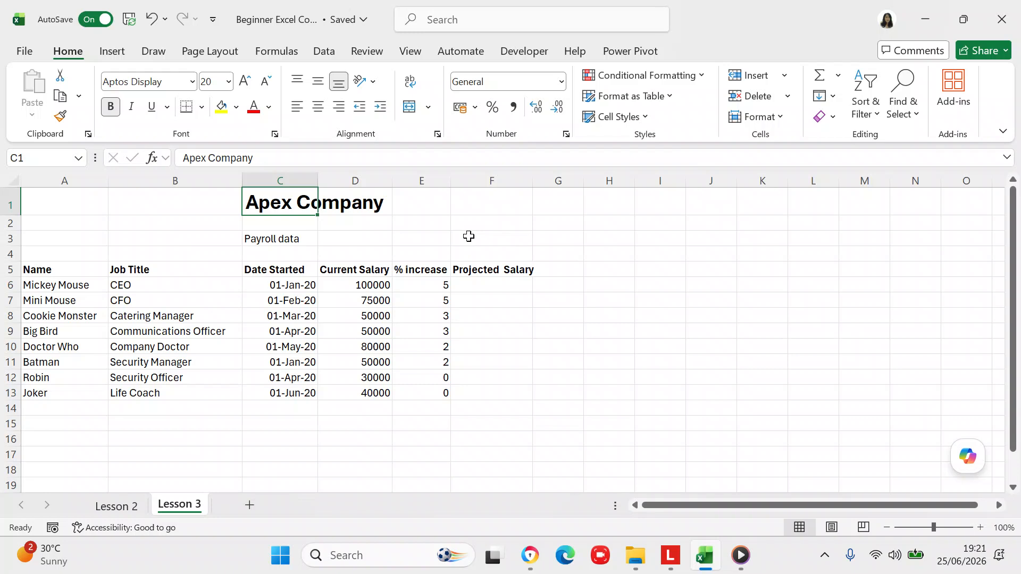
Step: Change the font colour of the Apex Company title in C1 to the standard purple
left_click(269, 107)
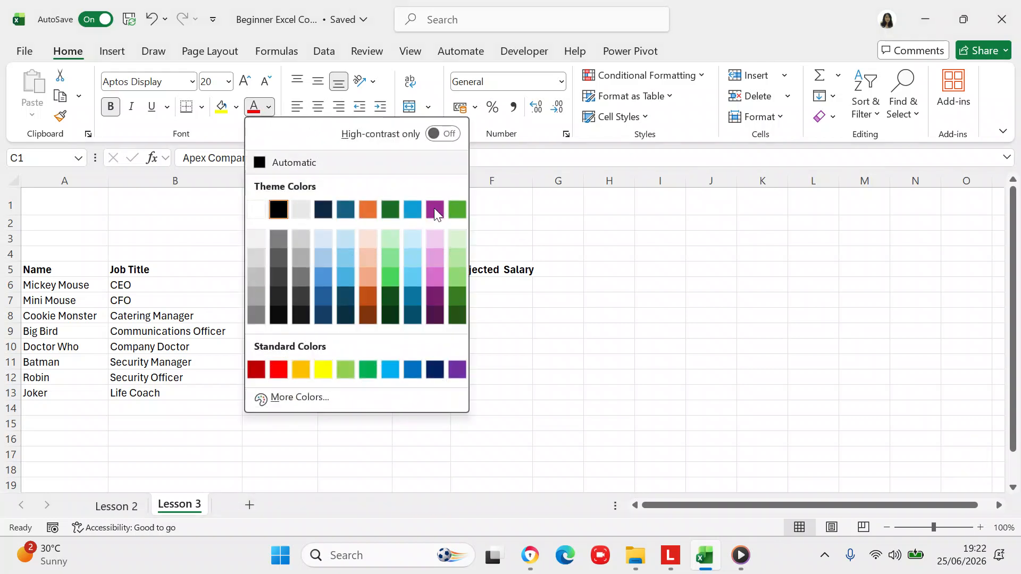
left_click(456, 370)
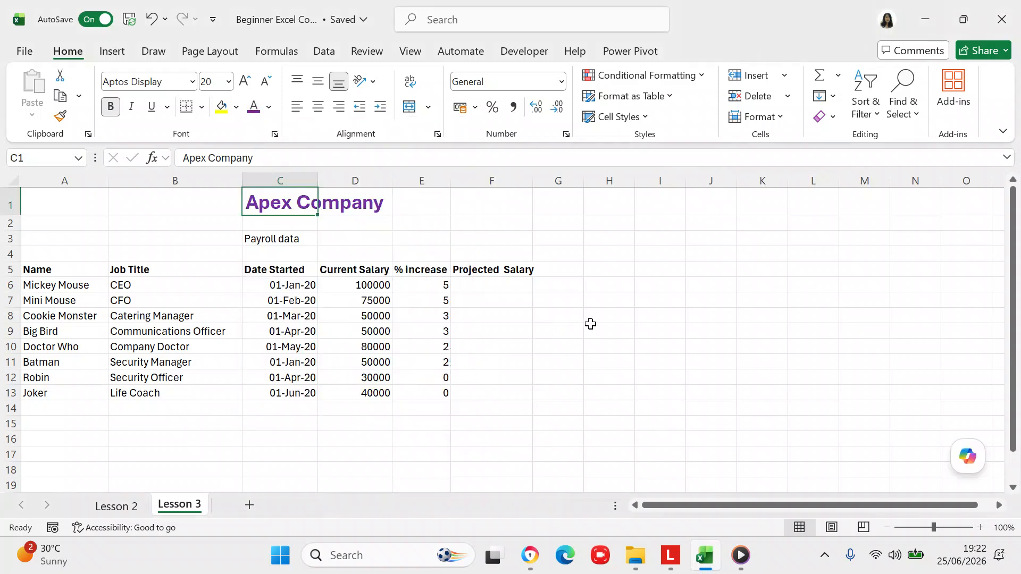
Step: Try font size 16 on the Payroll data title in C3
left_click(308, 240)
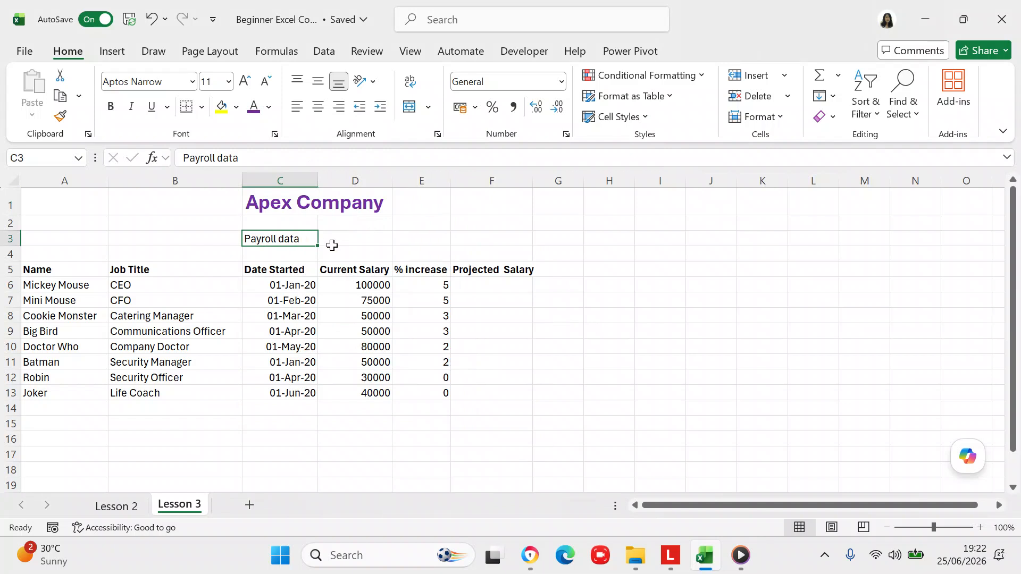
left_click(307, 241)
left_click(230, 82)
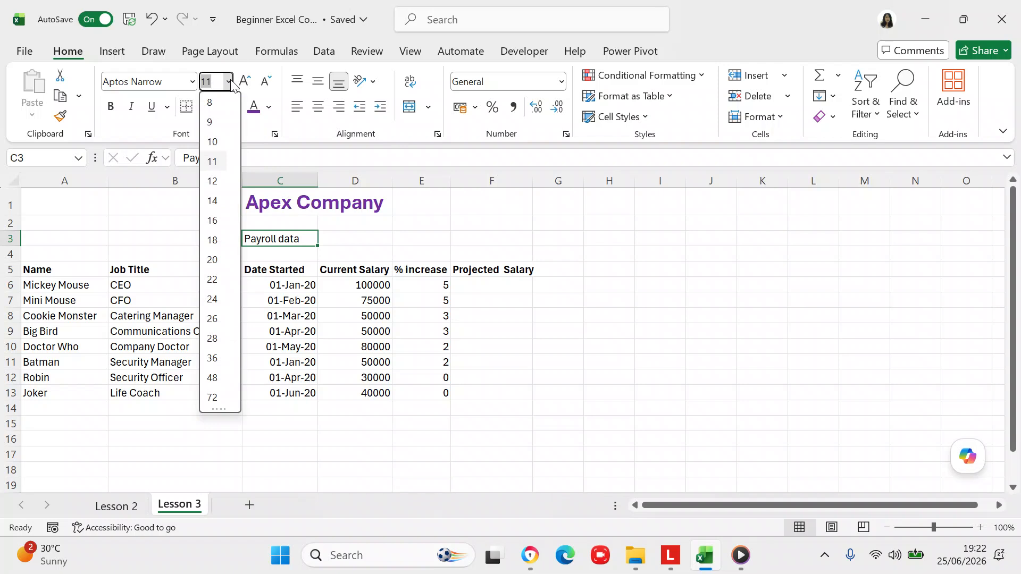
left_click(214, 220)
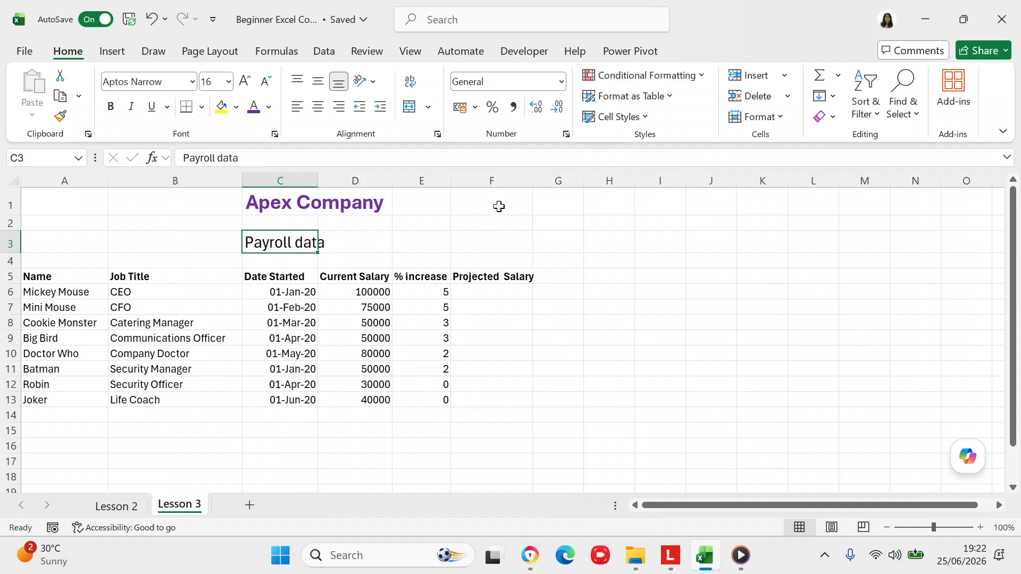
Step: Set the Payroll data title in C3 to font size 14 and make it bold
left_click(228, 82)
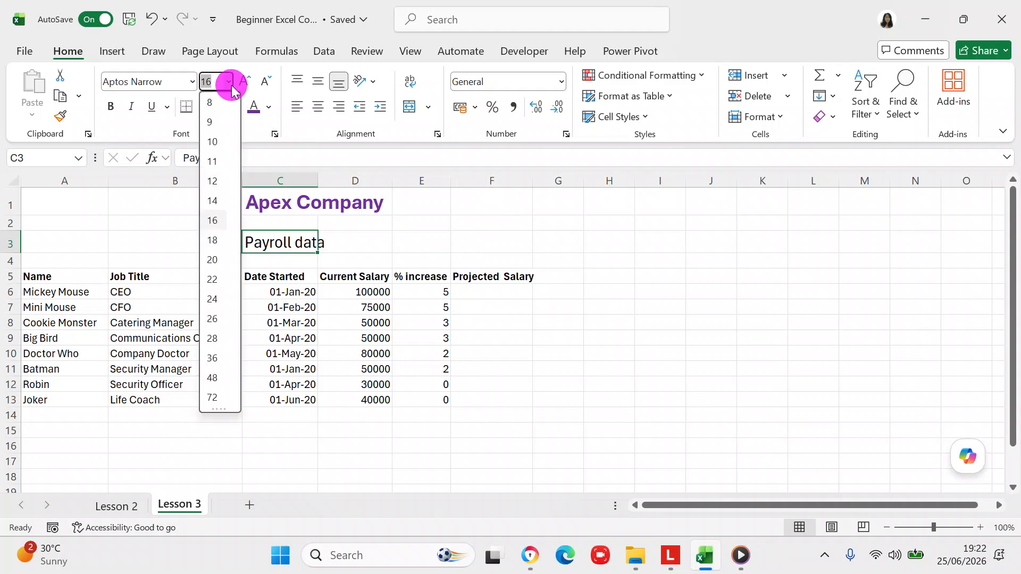
left_click(213, 202)
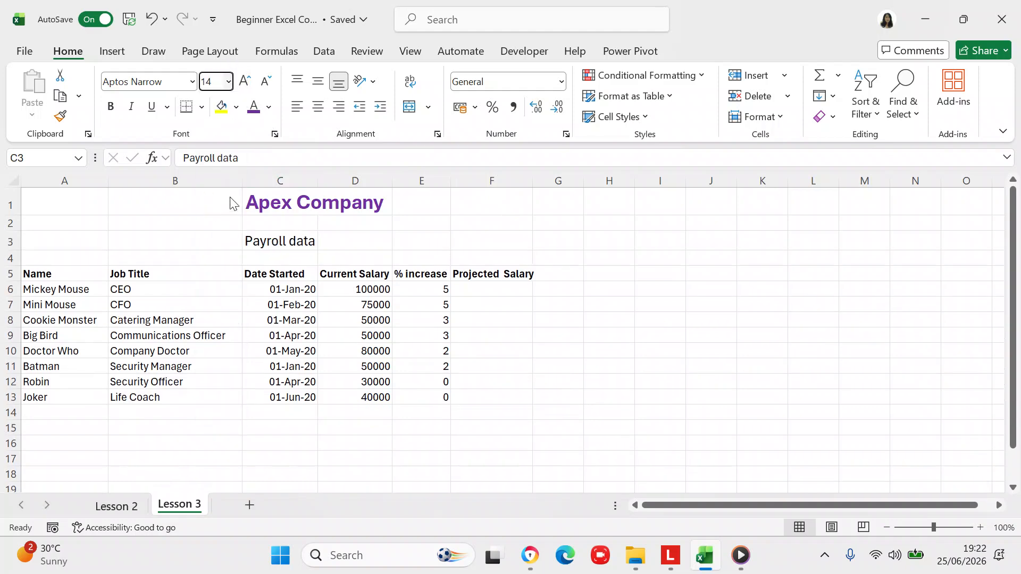
left_click(420, 242)
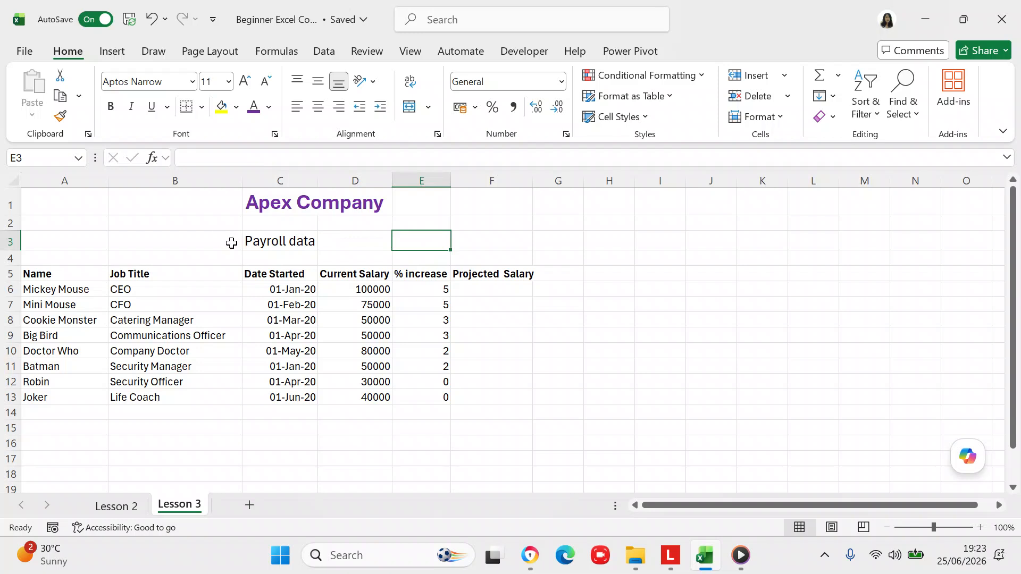
left_click(258, 242)
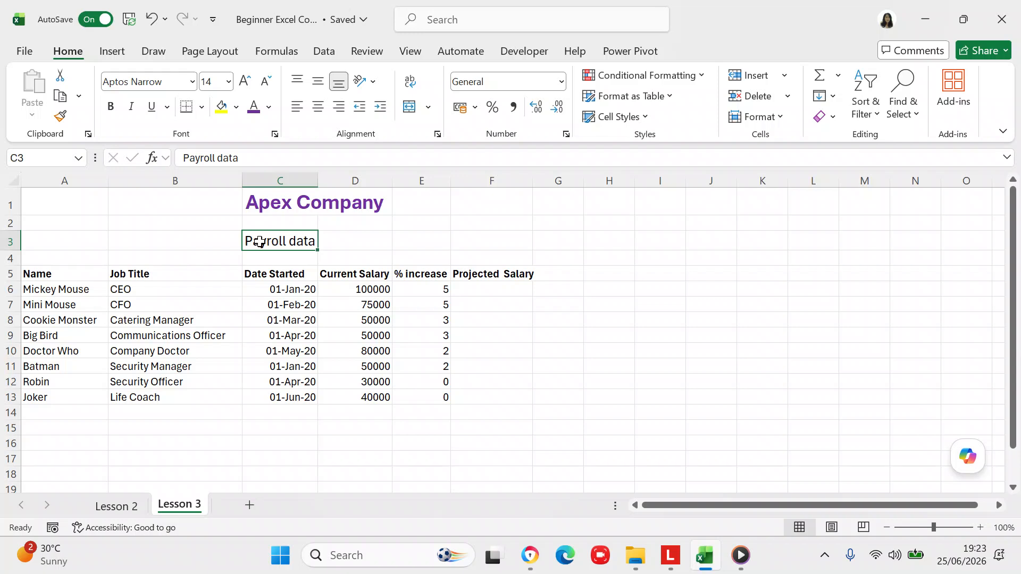
left_click(116, 107)
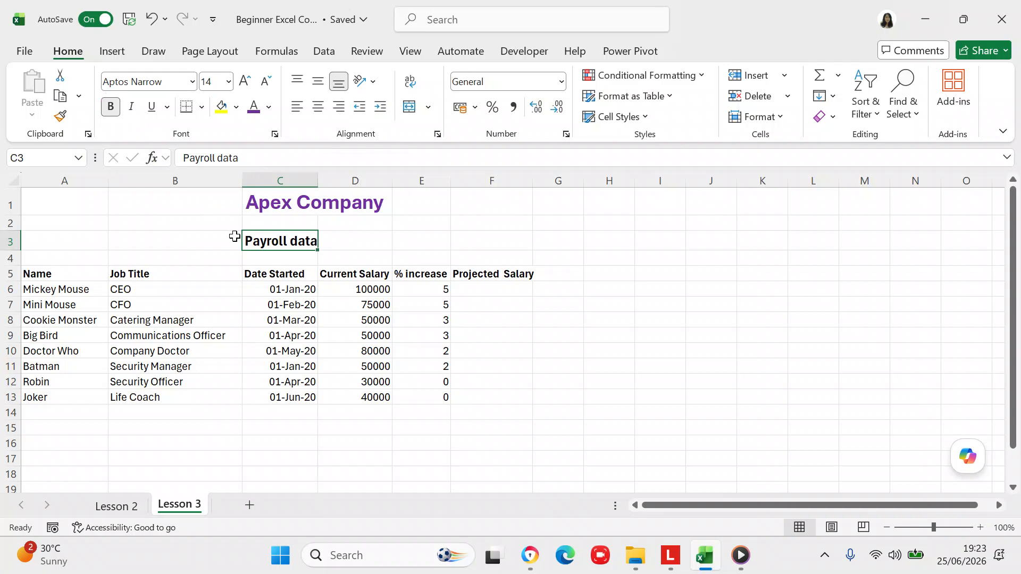
left_click(331, 240)
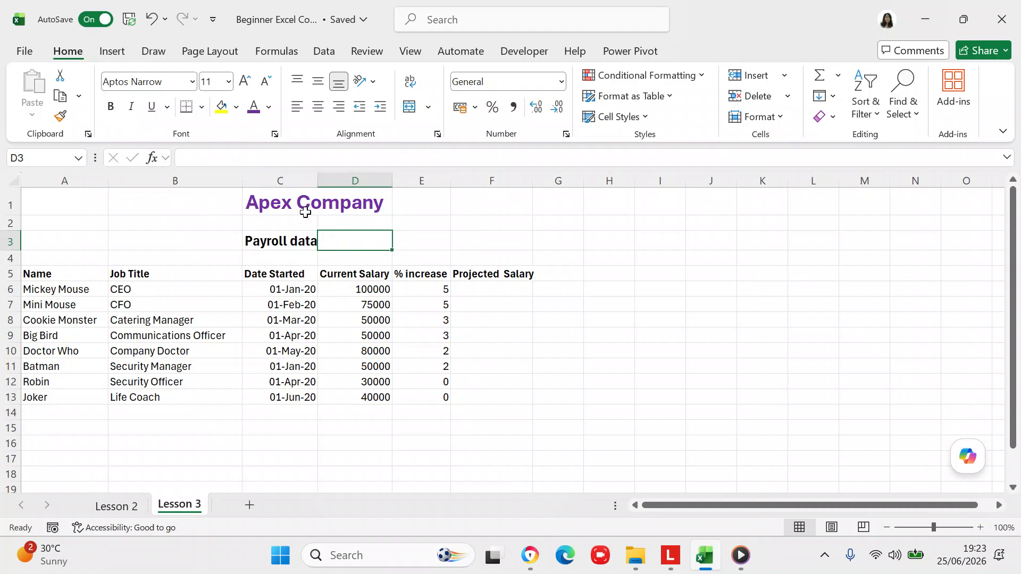
Step: Italicize the Apex Company title in C1
left_click(281, 201)
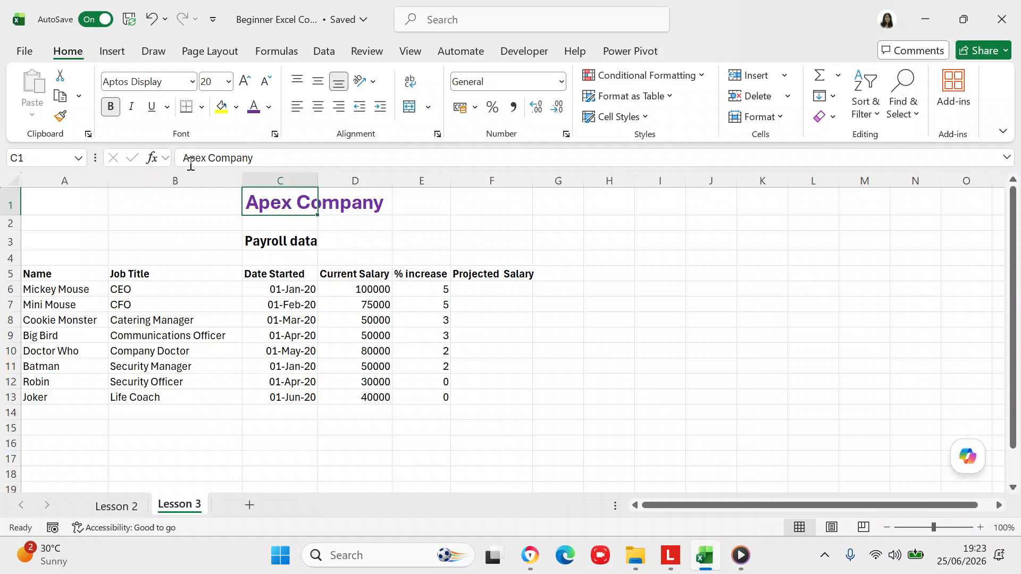
left_click(268, 206)
left_click(134, 110)
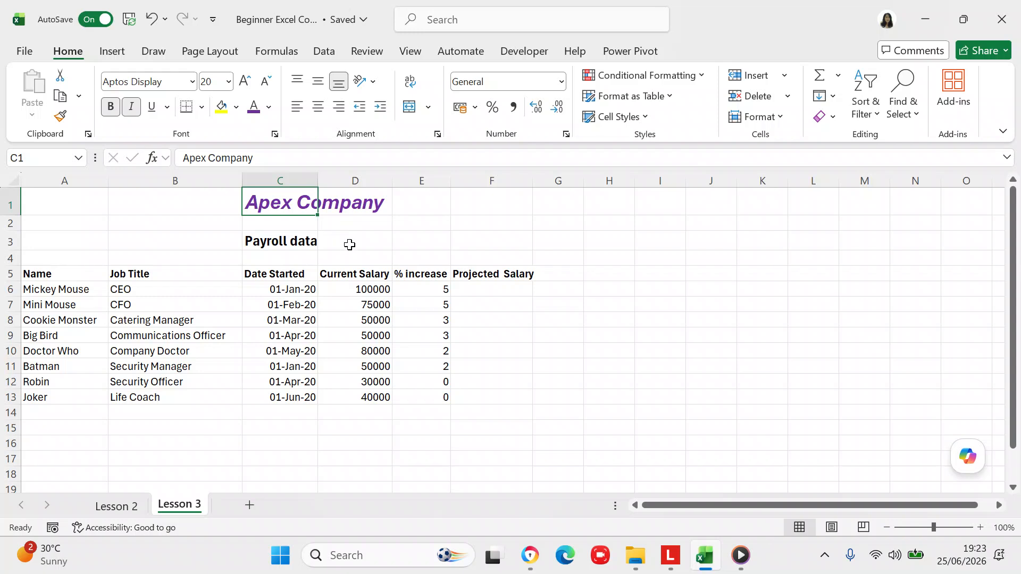
left_click(302, 241)
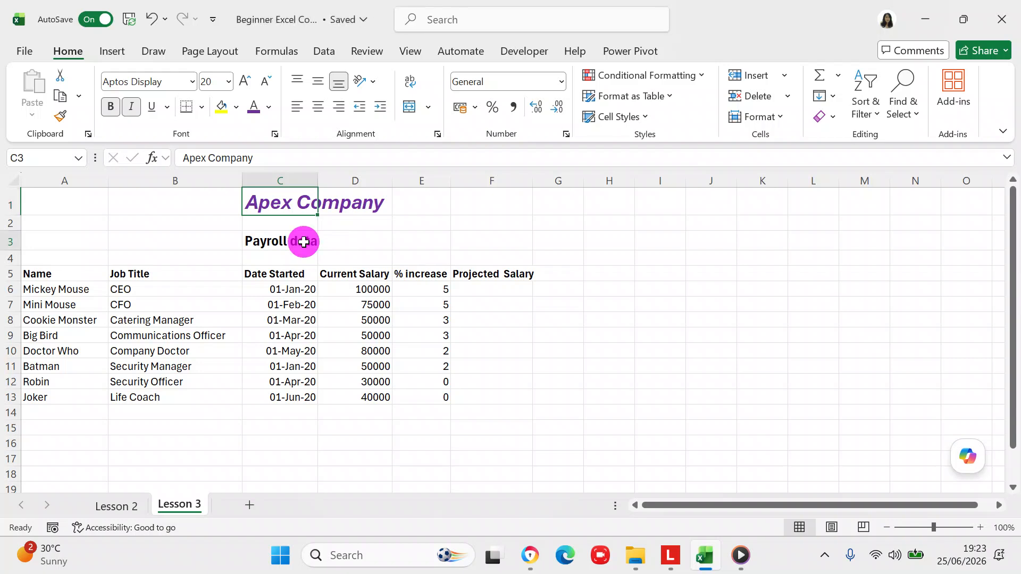
Step: Underline all the column headings in row 5, from Name to Projected Salary (A5:F5)
left_click(26, 272)
left_click_drag(26, 273, 55, 287)
left_click(55, 271)
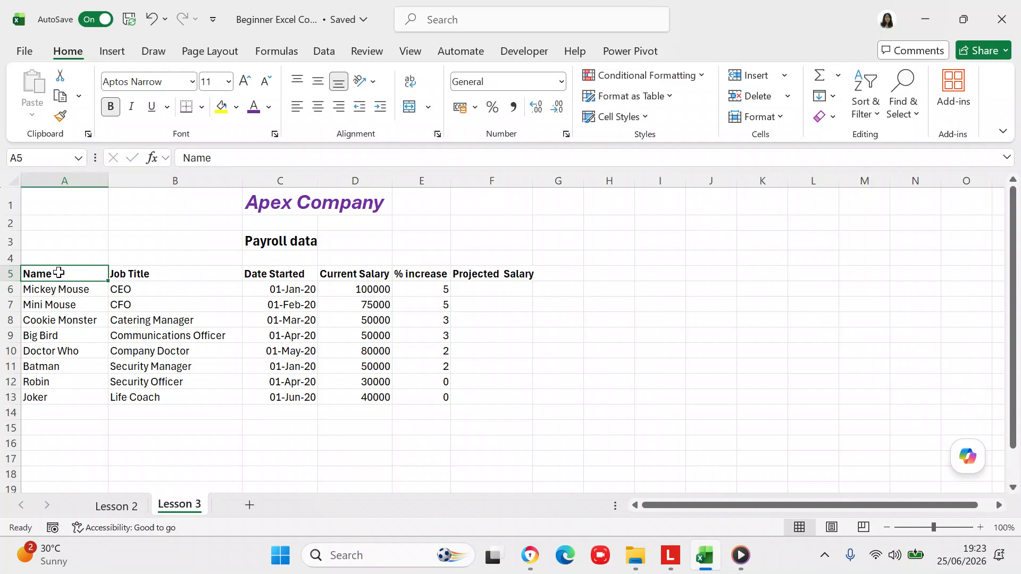
key("shift+Right")
key("shift+Right")
key("shift+Right")
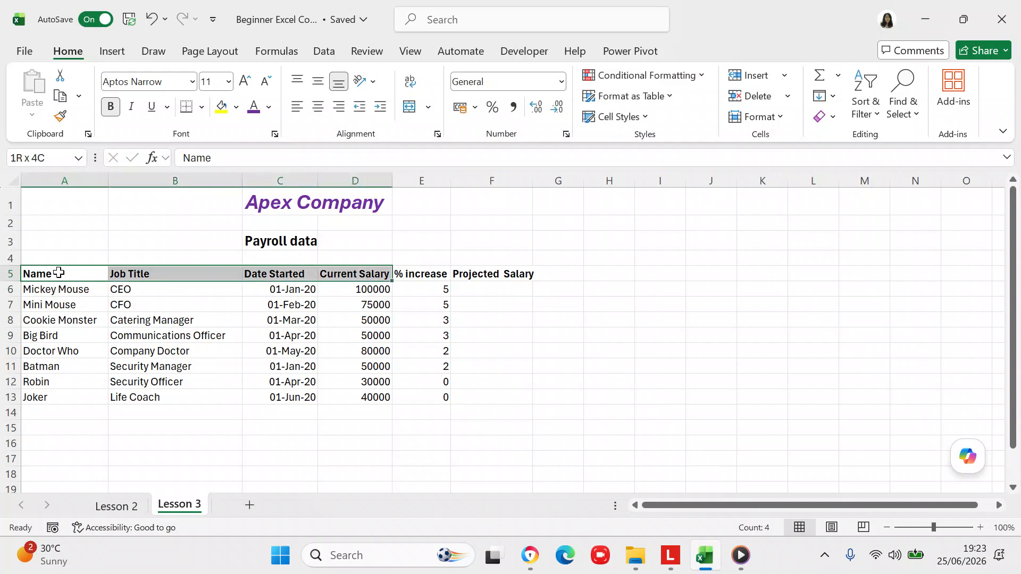
key("shift+Right")
key("shift+Right")
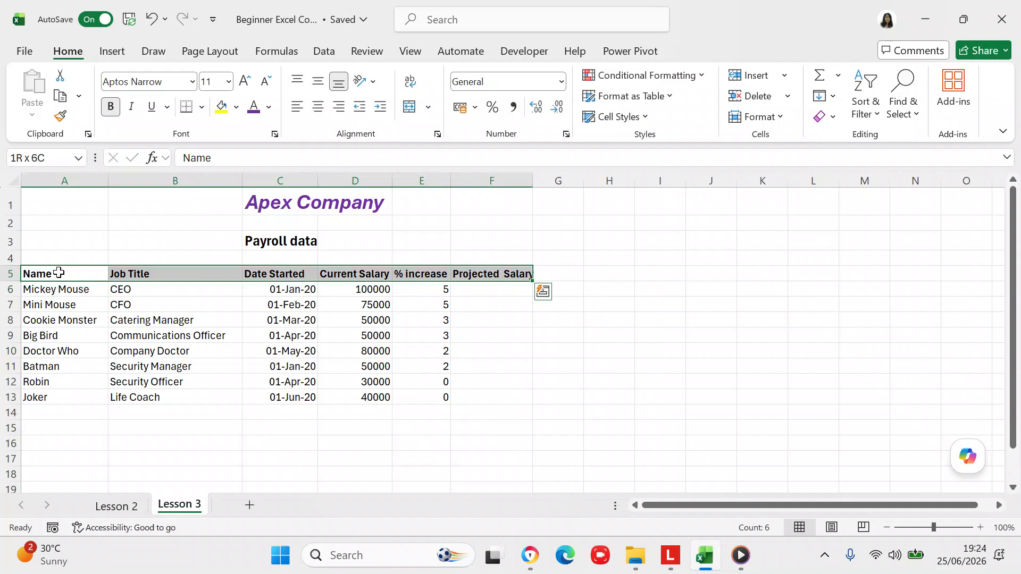
left_click(151, 106)
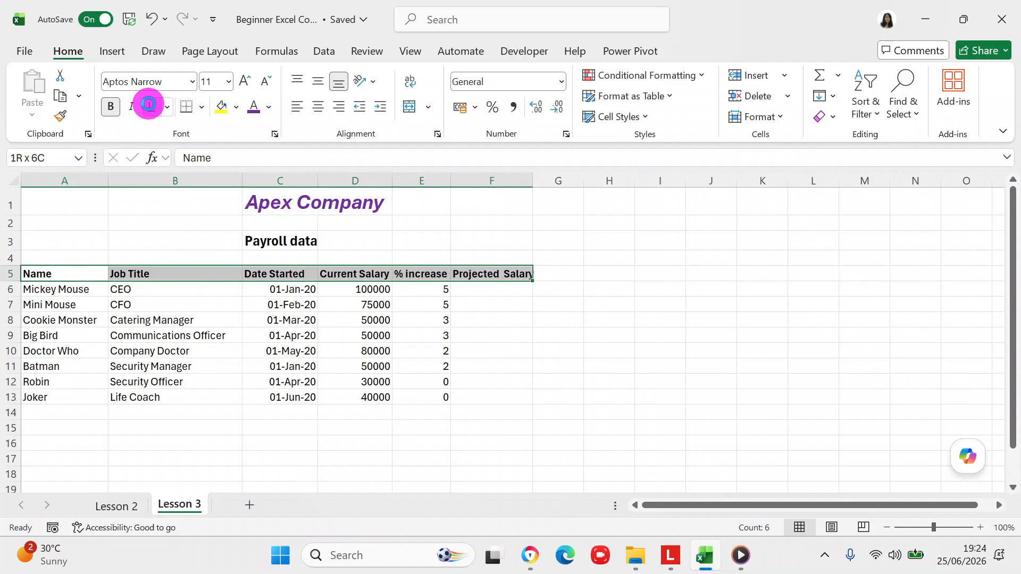
left_click(561, 381)
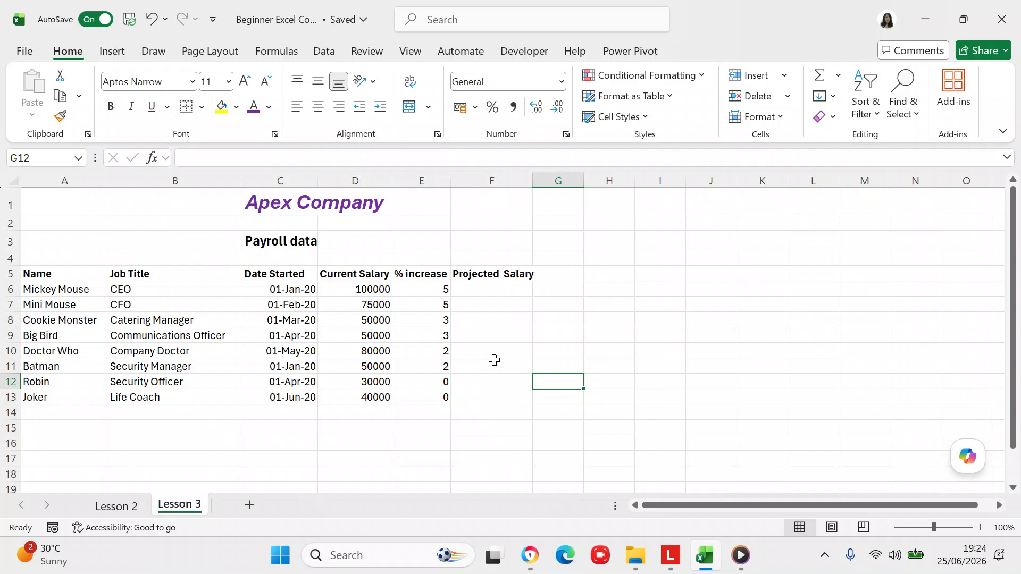
Step: Start a Greater Than highlight rule in conditional formatting for the % increase values in E6:E13
left_click(432, 286)
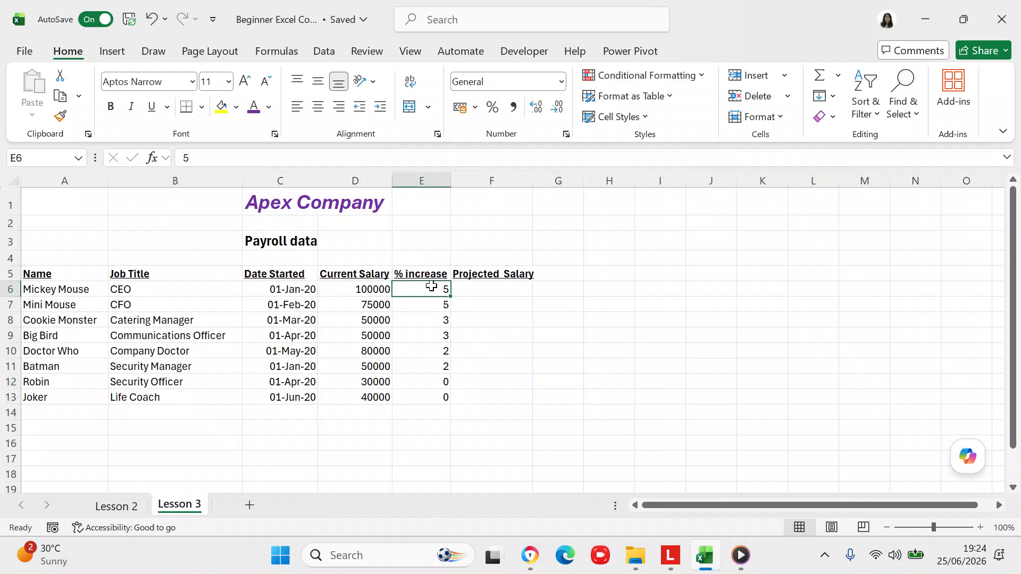
key("shift+Down")
key("shift+Down")
key("shift+Down")
key("shift+Down")
key("shift+Down")
key("shift+Down")
key("shift+Down")
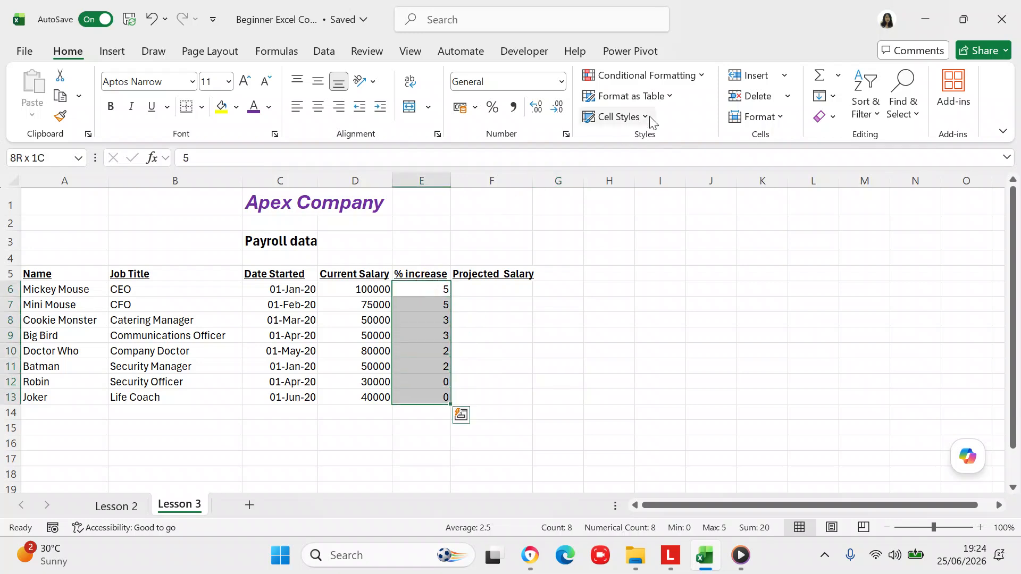
left_click(658, 79)
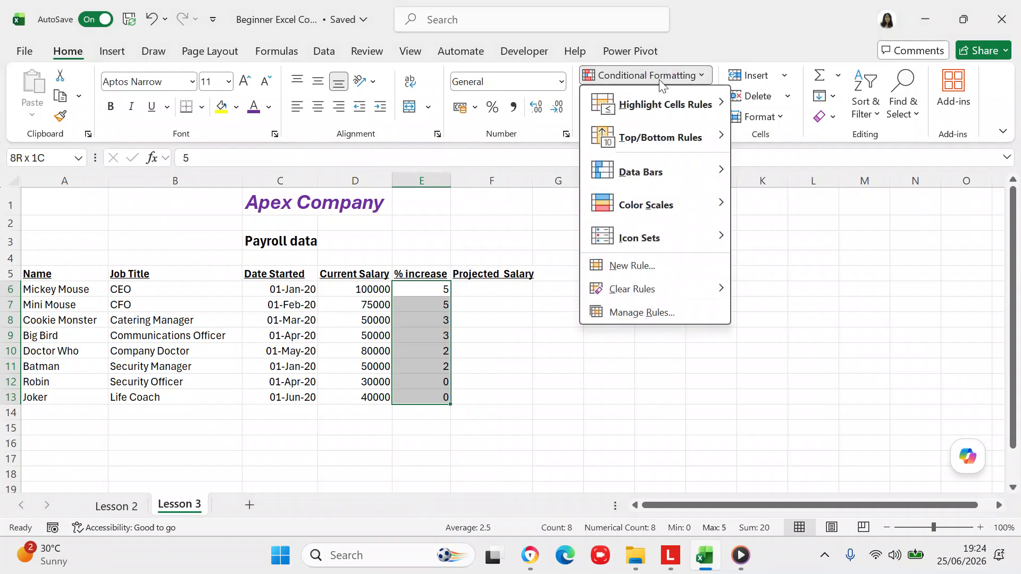
mouse_move(665, 103)
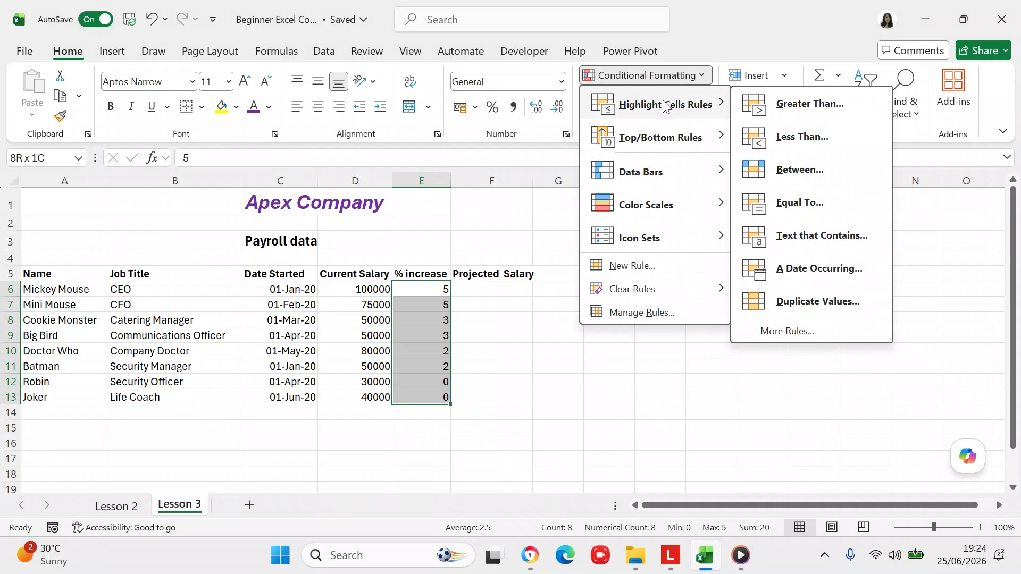
left_click(778, 113)
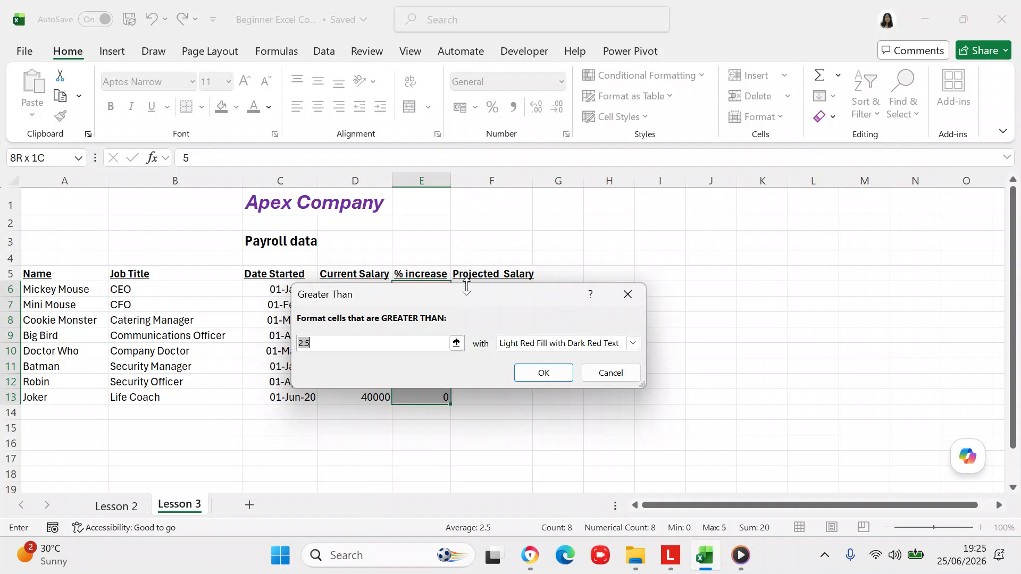
Step: Set the rule to format values greater than 4 with Green Fill with Dark Green Text and apply it
left_click(457, 343)
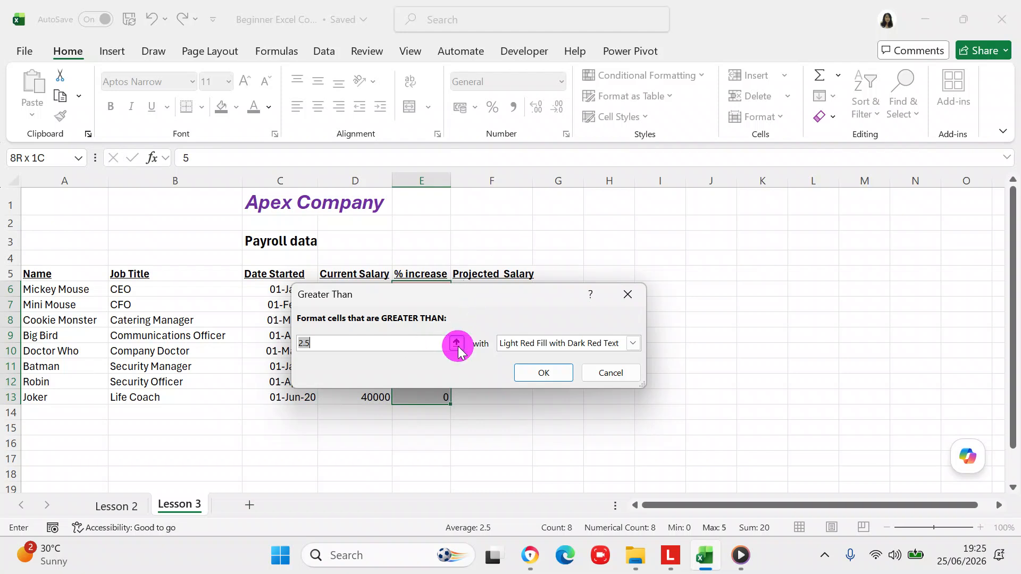
left_click(348, 318)
key("BackSpace")
key("BackSpace")
key("BackSpace")
type("4")
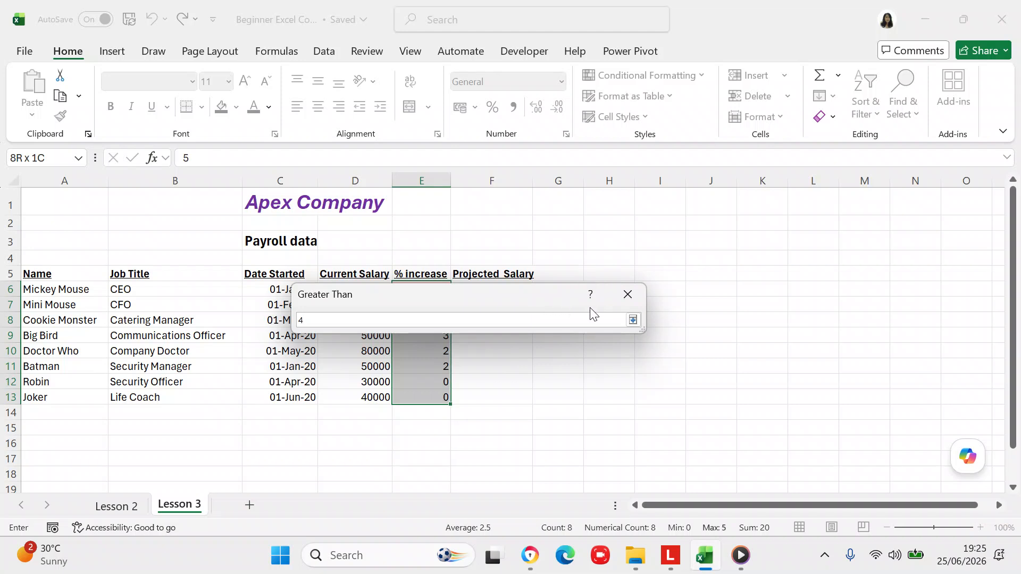
left_click(632, 320)
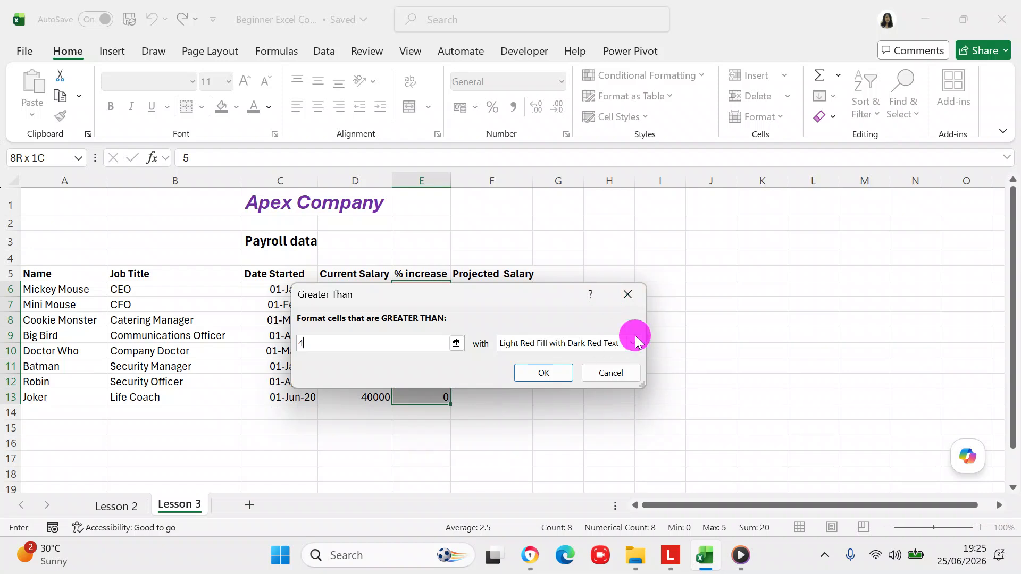
left_click(635, 340)
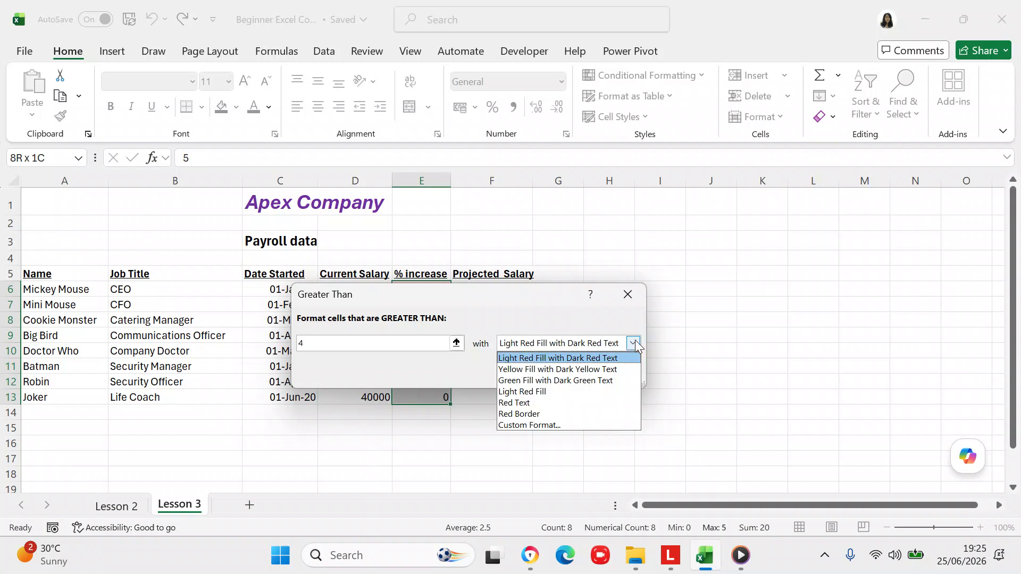
left_click(603, 381)
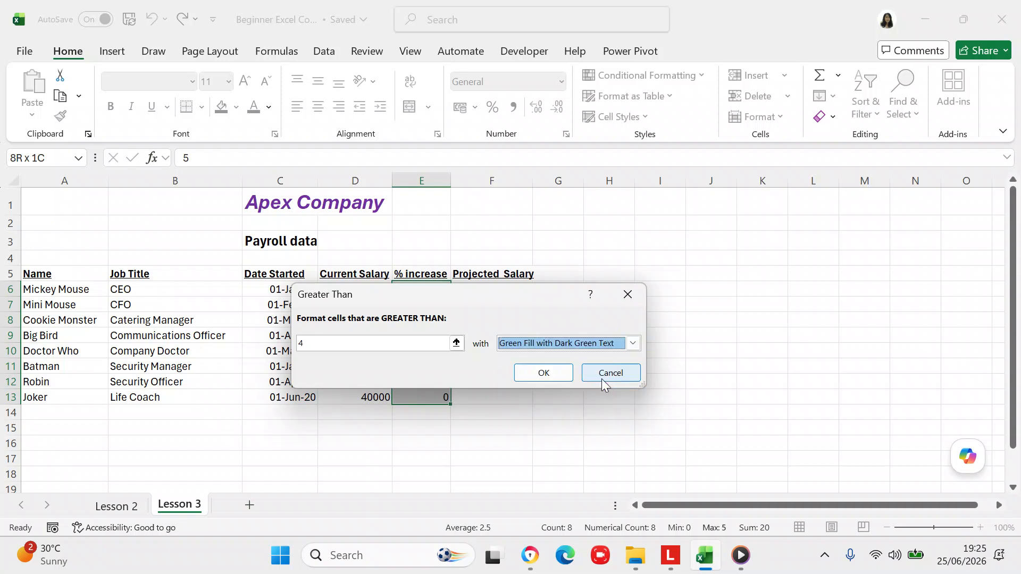
left_click(556, 373)
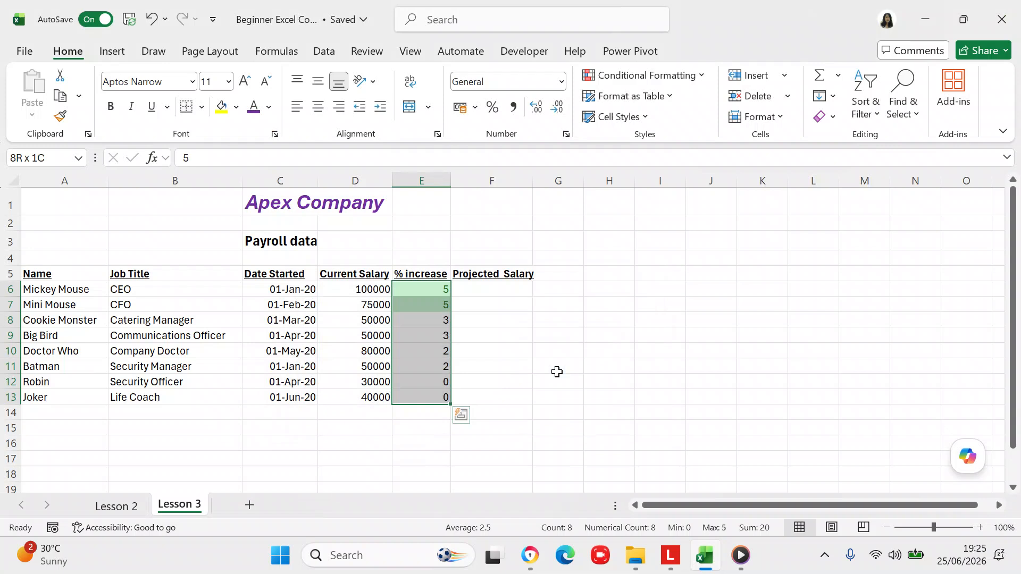
left_click(537, 350)
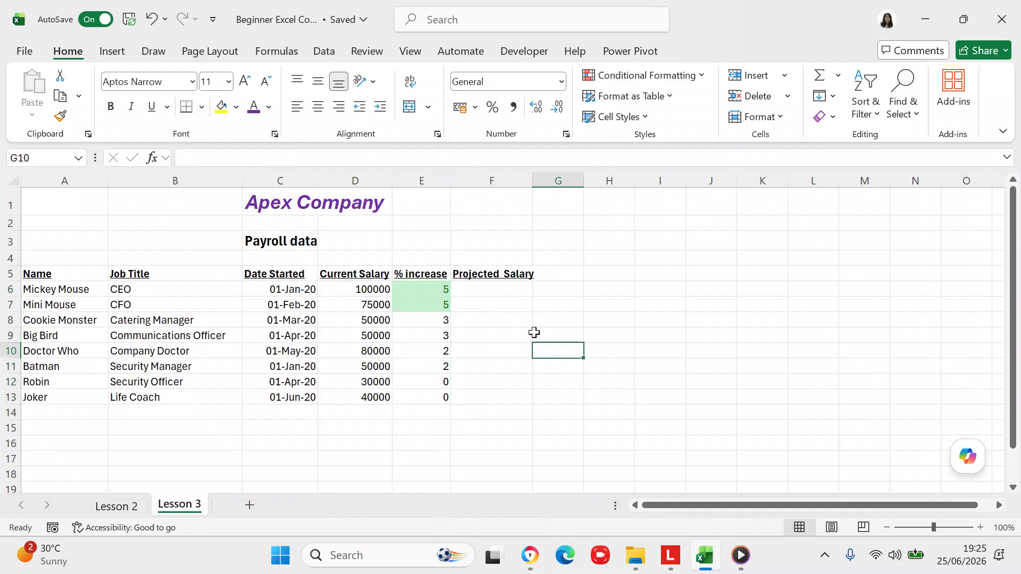
Step: Apply the Green-Yellow-Red color scale as conditional formatting to the % increase values in E6:E13
left_click(434, 287)
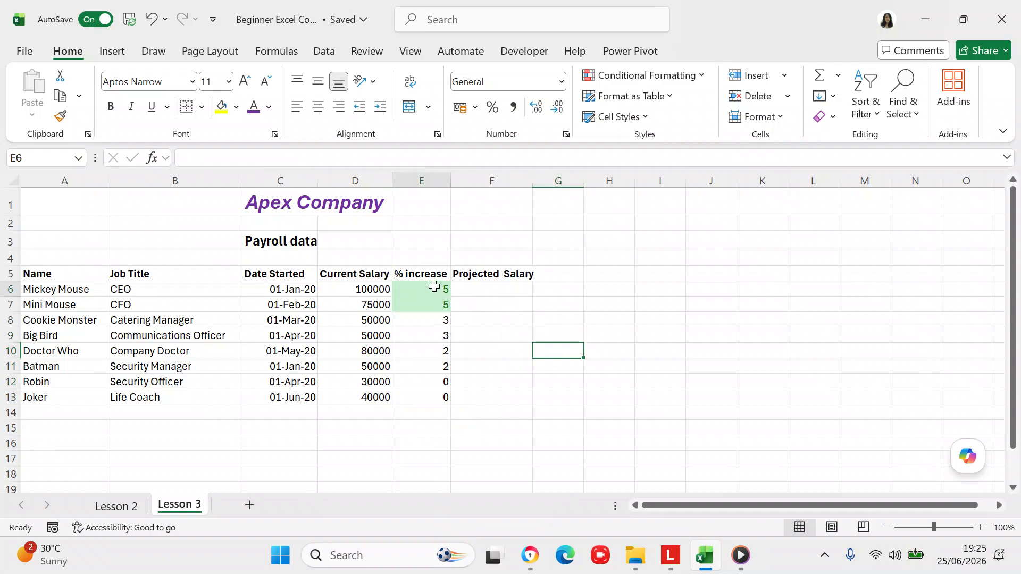
key("shift+Down")
key("shift+Down")
key("shift+Down")
key("shift+Down")
key("shift+Down")
key("shift+Down")
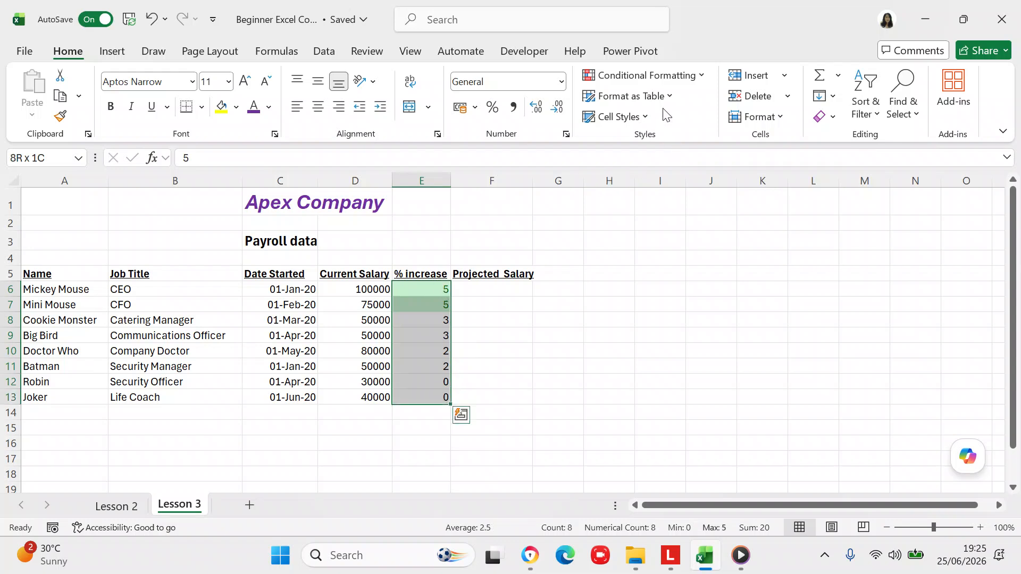
left_click(658, 79)
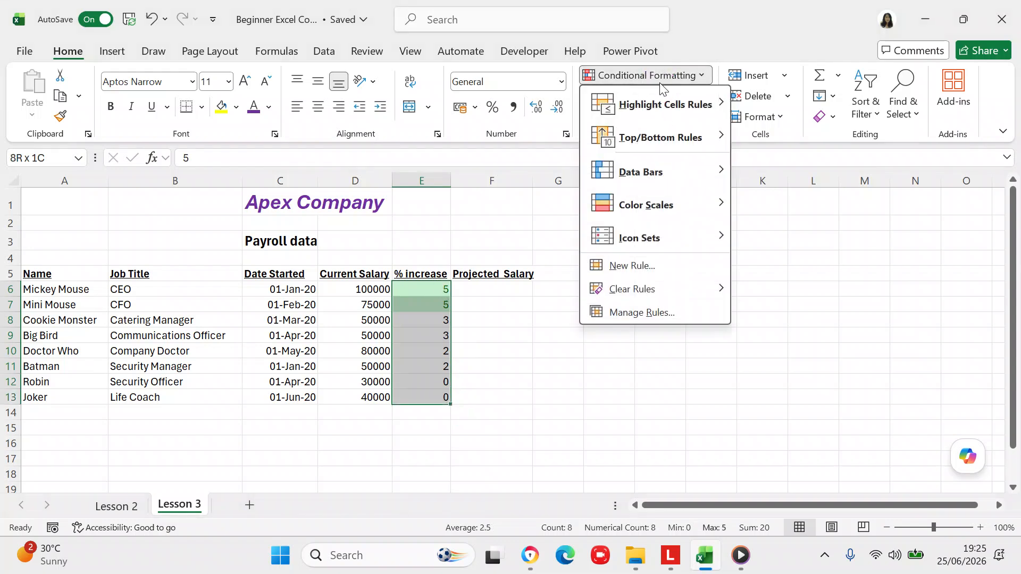
left_click(693, 203)
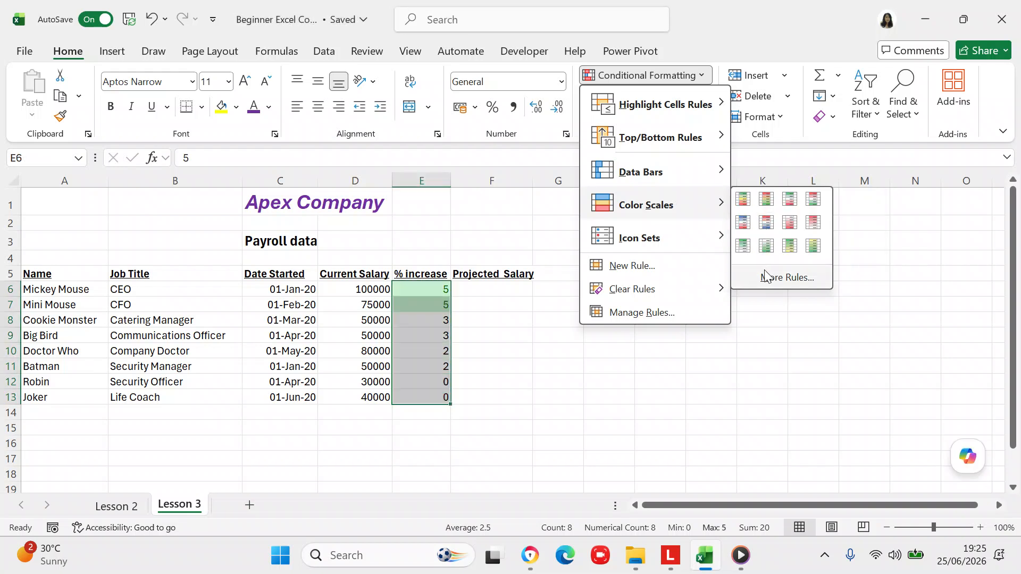
left_click(743, 203)
left_click(663, 335)
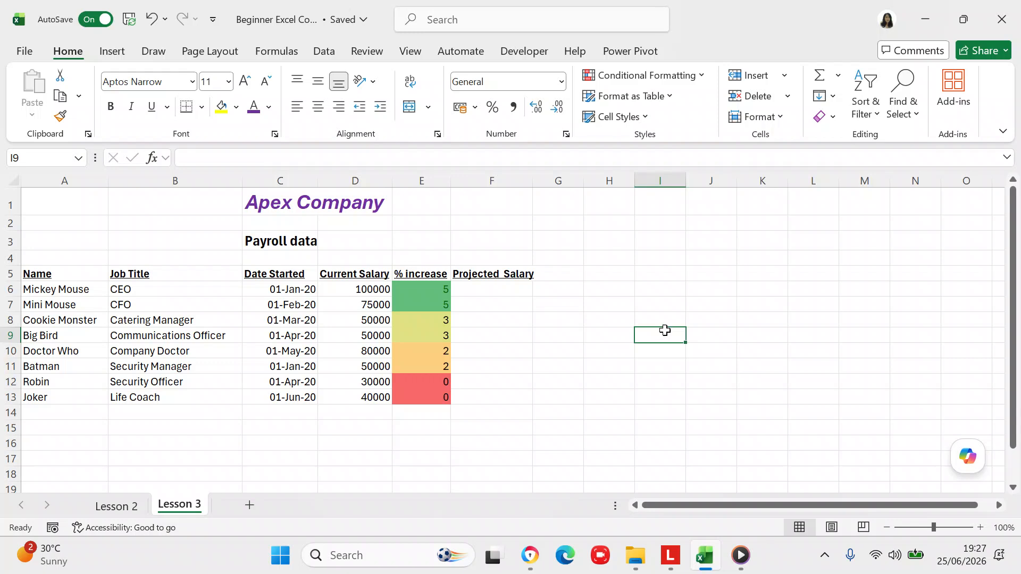
left_click(703, 79)
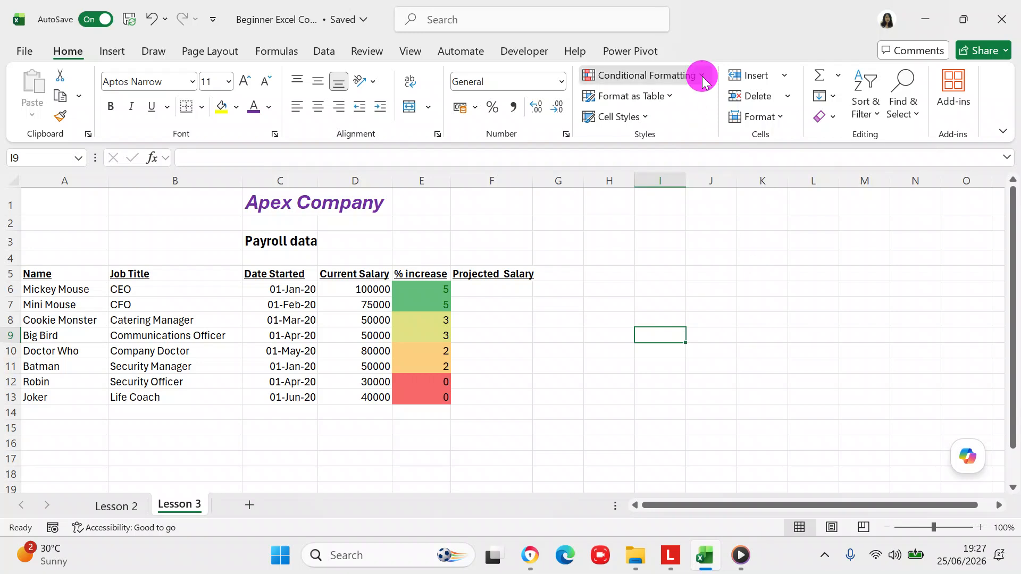
mouse_move(697, 197)
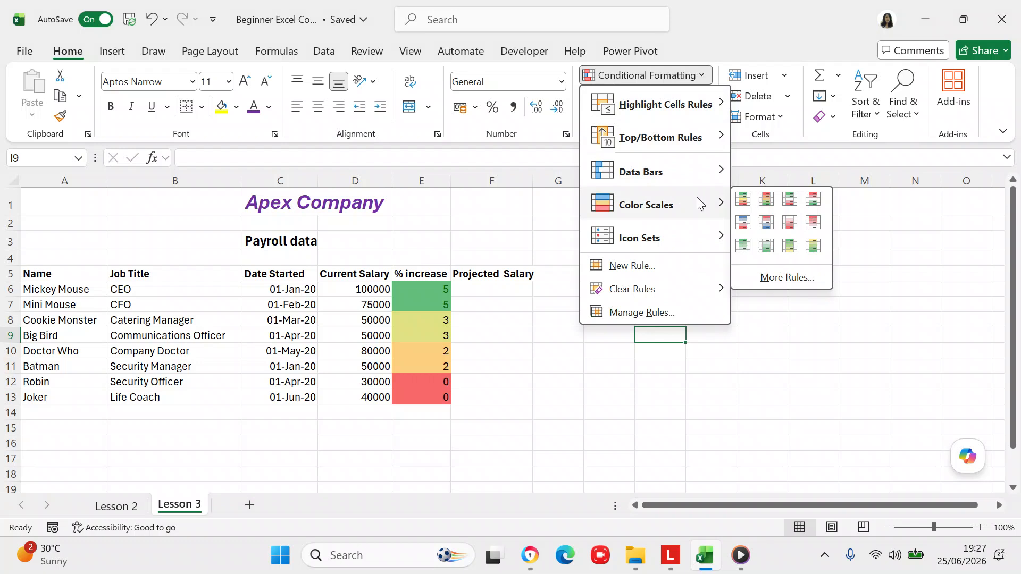
left_click(647, 361)
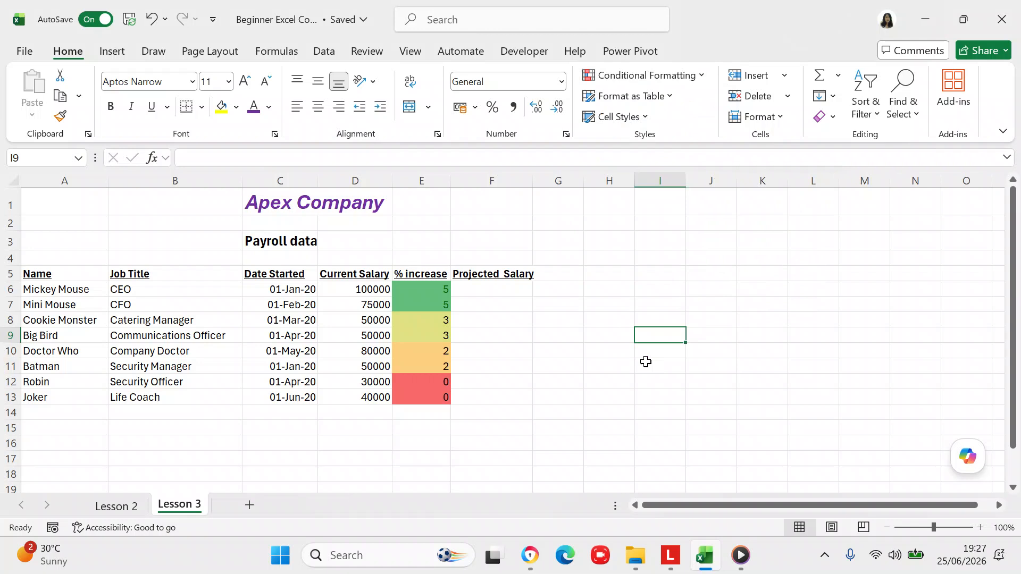
Step: Go through the column headings in row 5, from Name across to Projected Salary
left_click(71, 283)
left_click(68, 273)
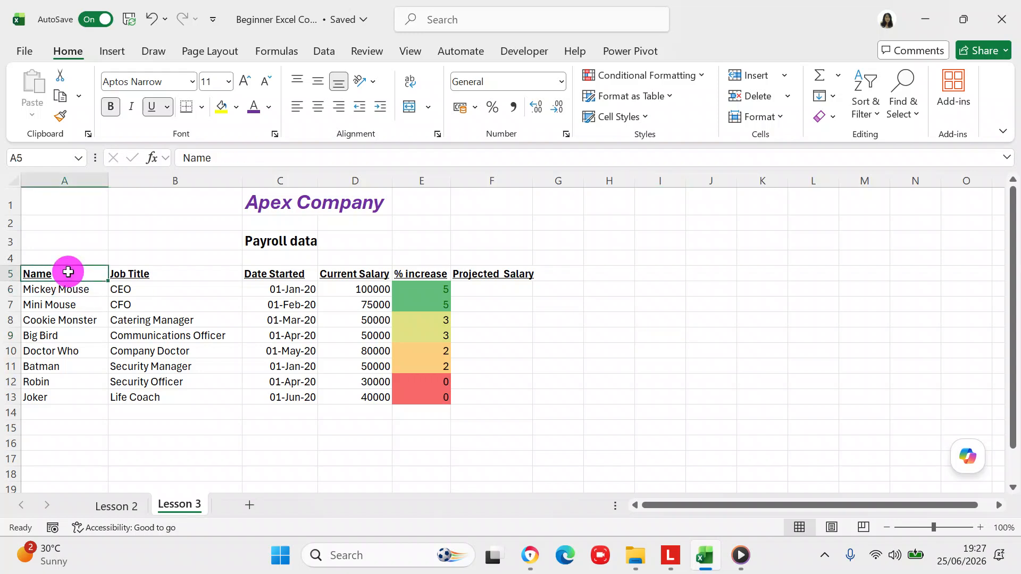
key("Right")
key("Right")
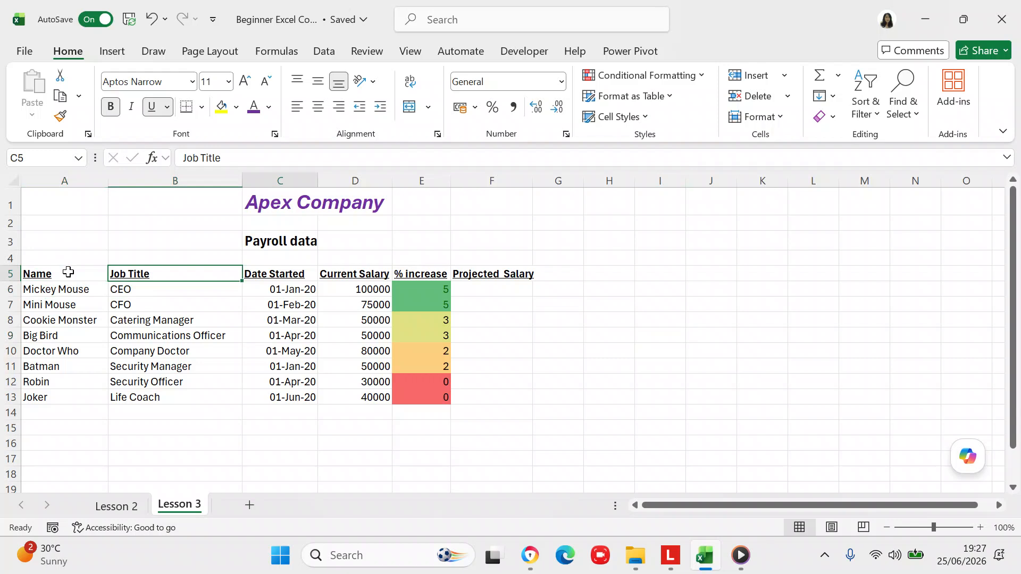
key("Right")
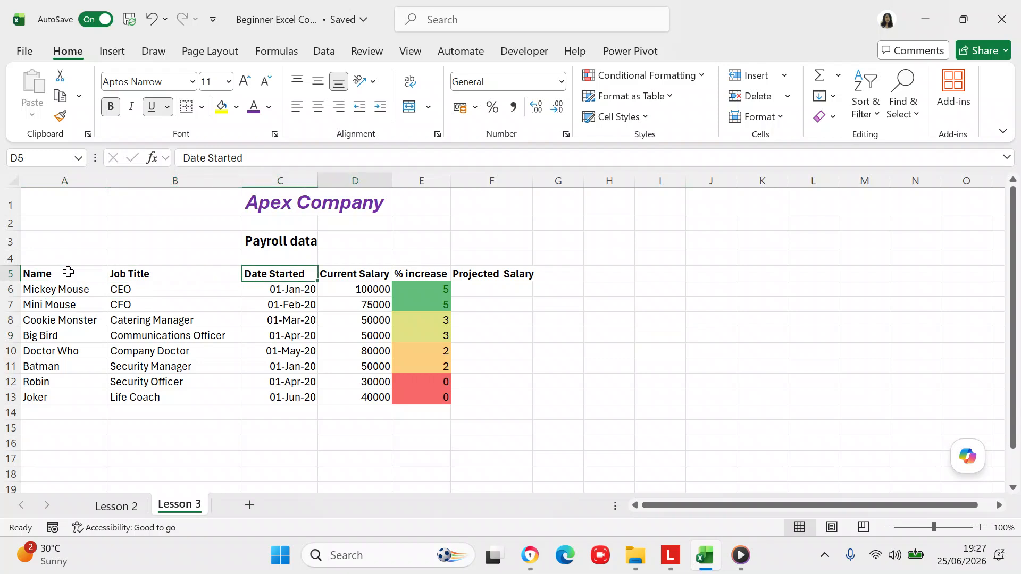
key("Right")
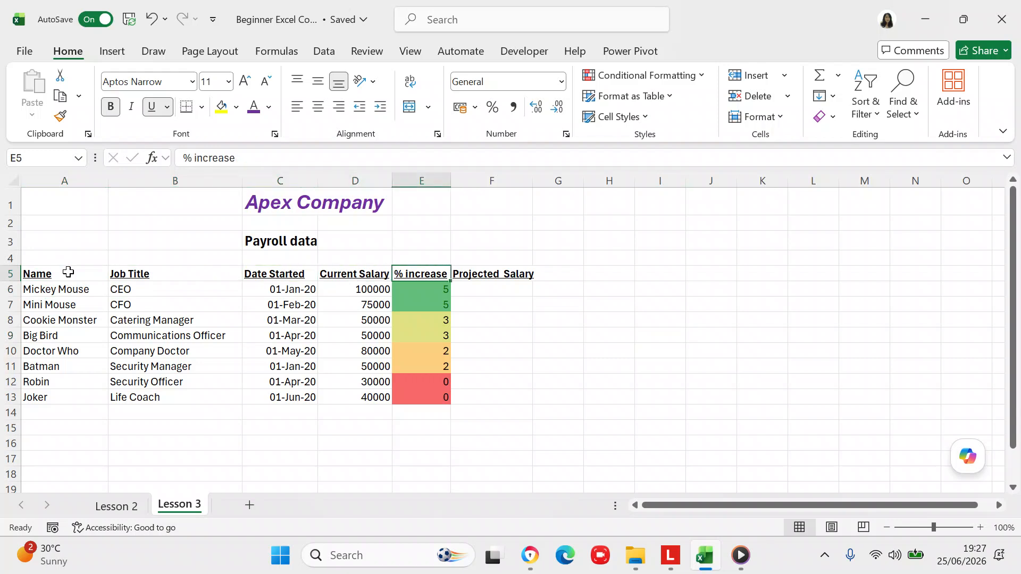
key("Right")
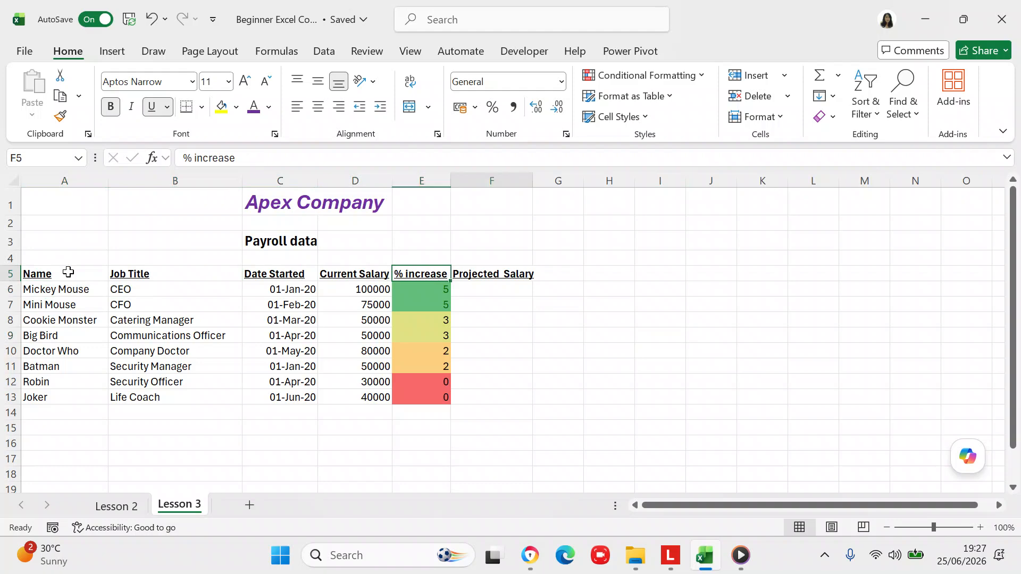
Step: Review the first name entry in A6 and the job titles in B6:B13 down to the last employee
left_click(43, 287)
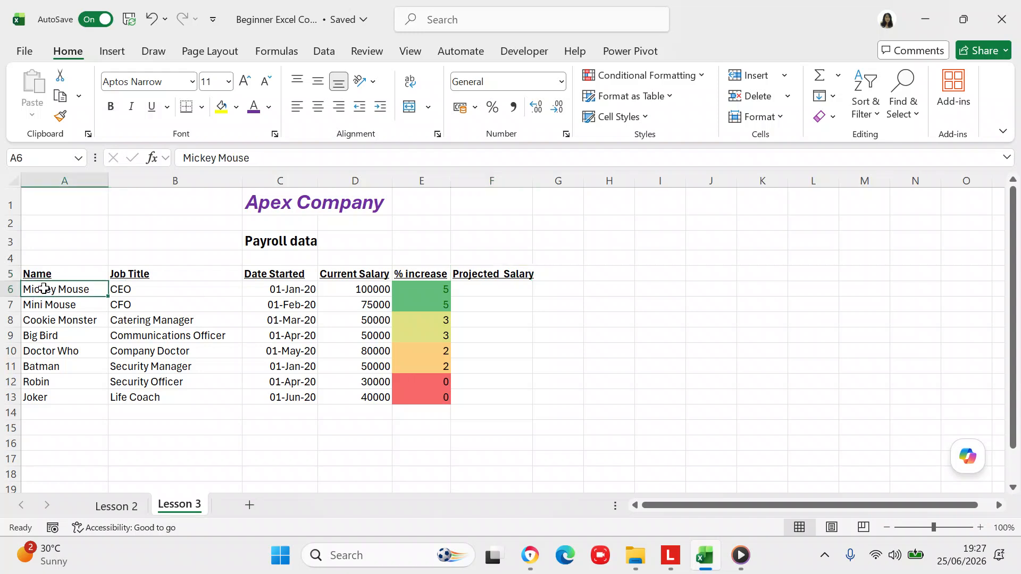
left_click(120, 288)
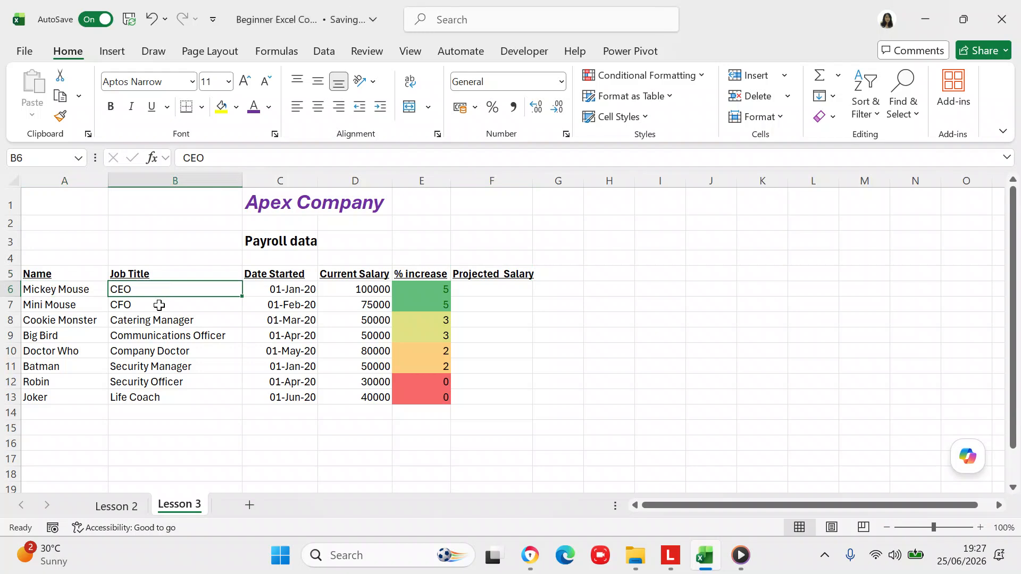
left_click(159, 322)
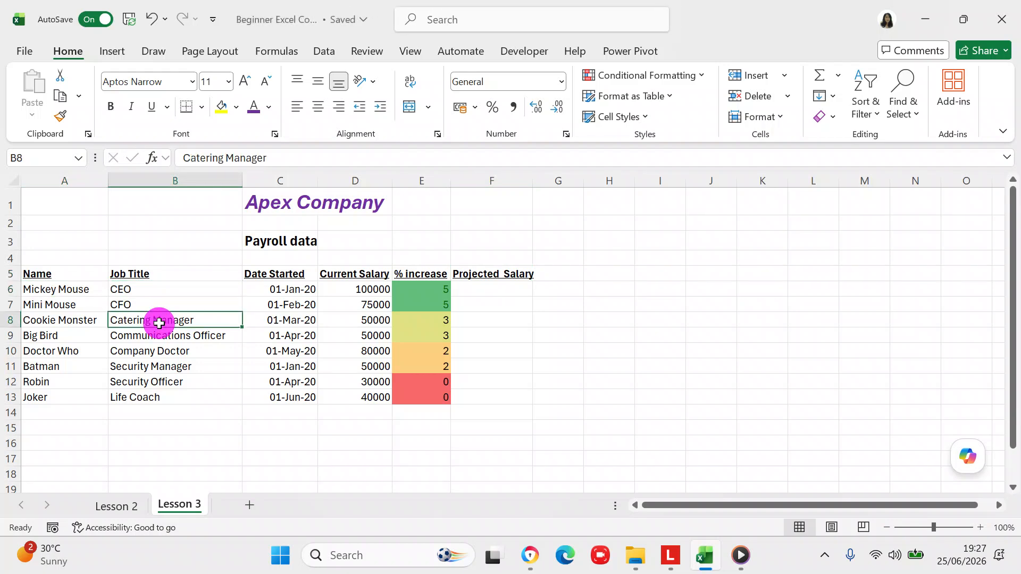
left_click(182, 340)
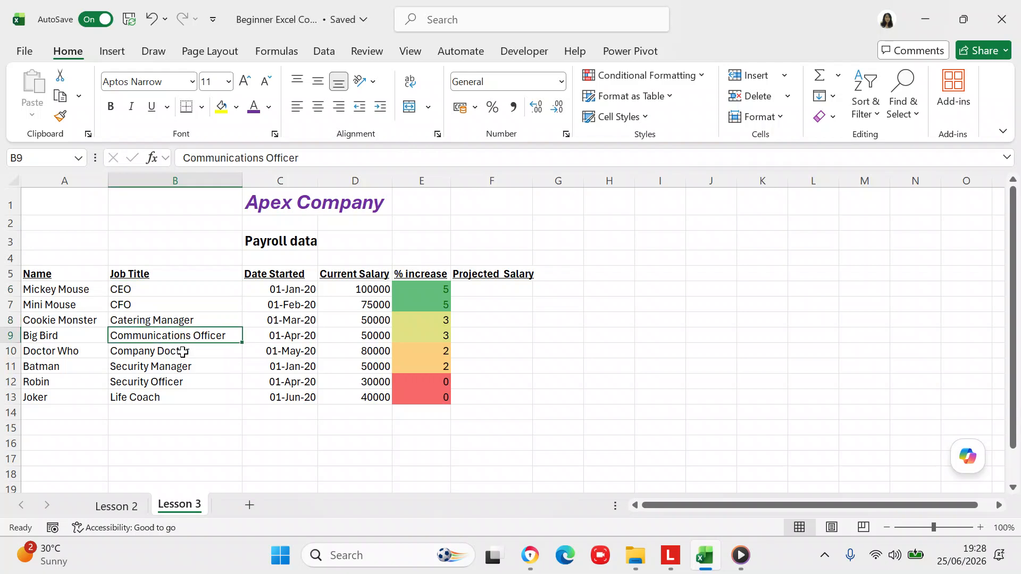
left_click(183, 352)
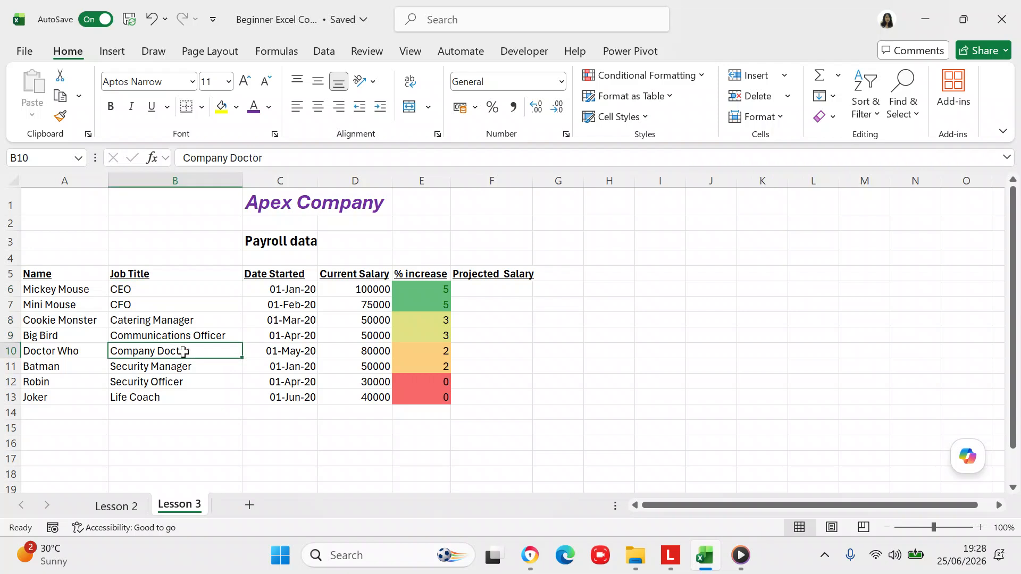
left_click(197, 368)
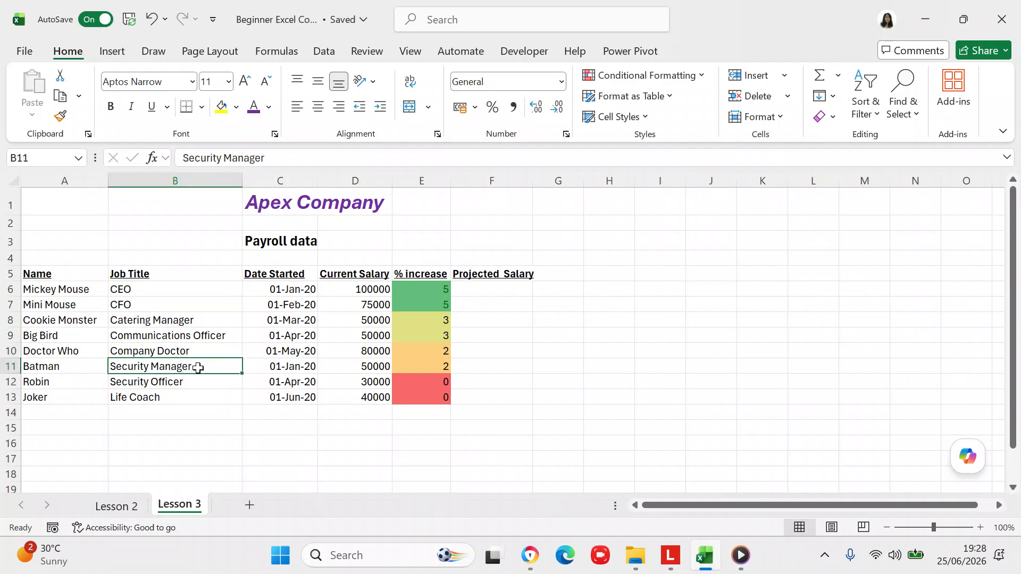
left_click(197, 381)
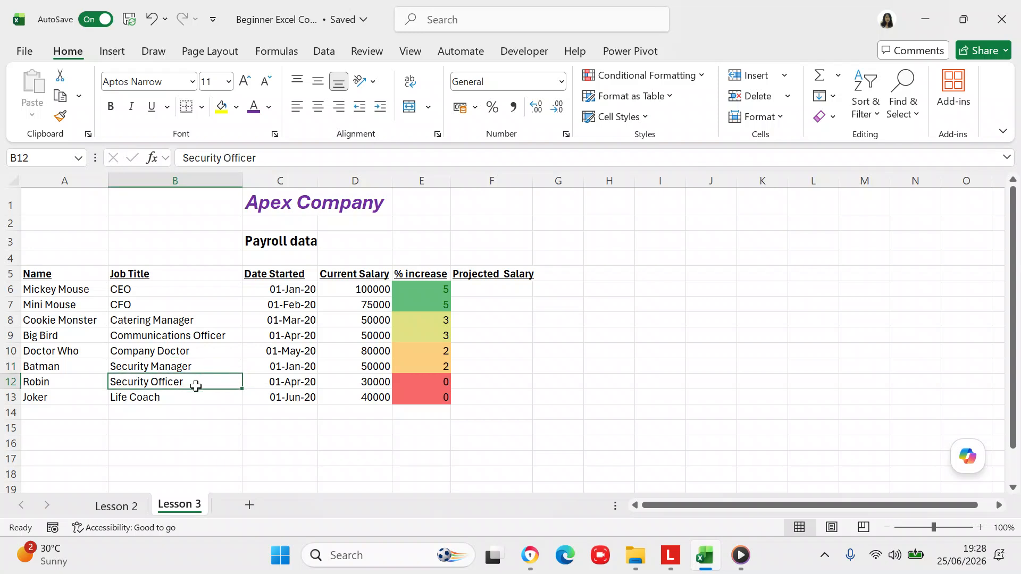
left_click(190, 398)
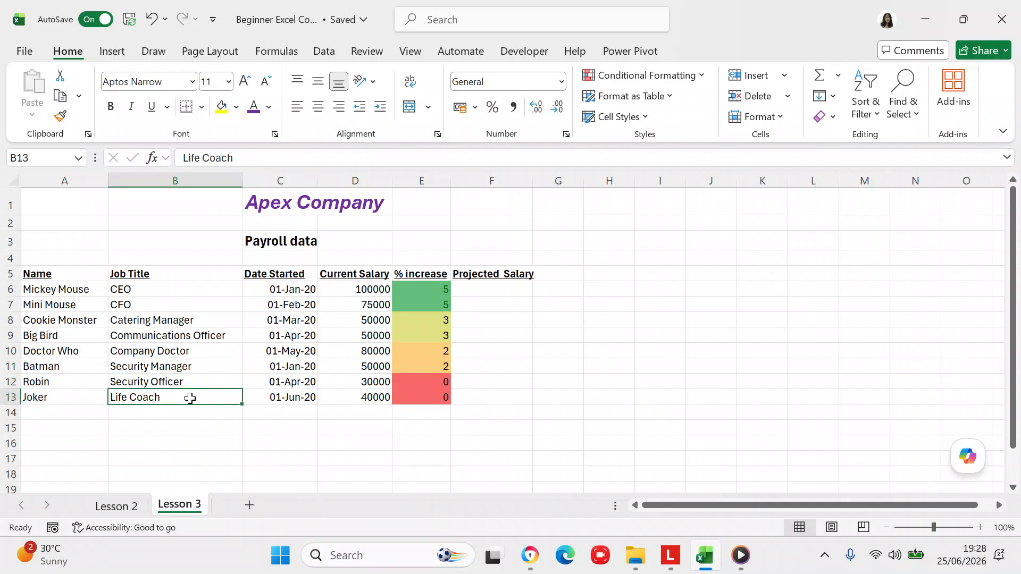
left_click(265, 287)
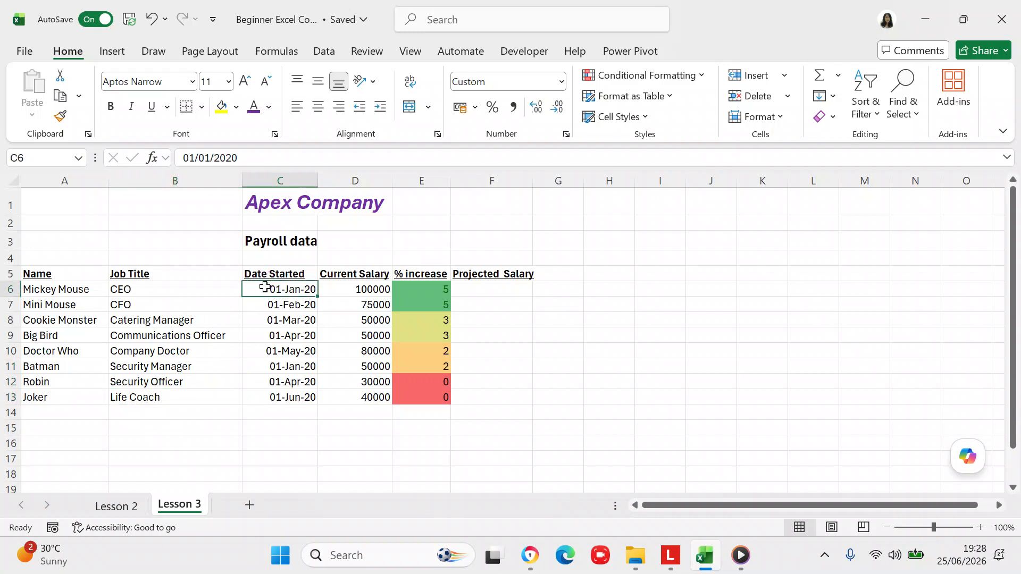
key("shift+Down")
key("shift+Down")
key("shift+Down")
key("shift+Down")
key("shift+Down")
key("shift+Down")
key("shift+Down")
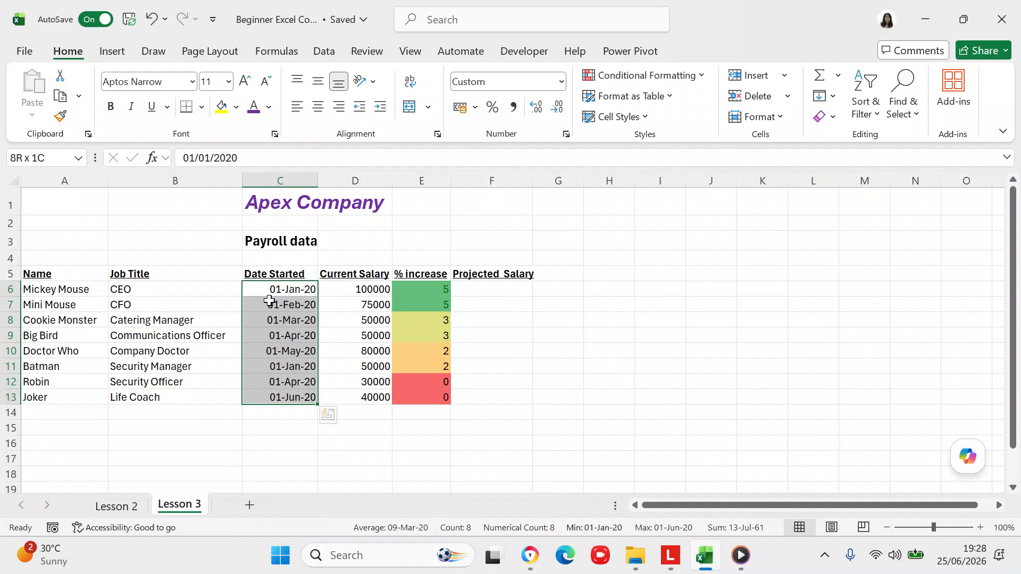
Step: Open the number format settings in Format Cells for the Date Started values in C6:C13
left_click(274, 292)
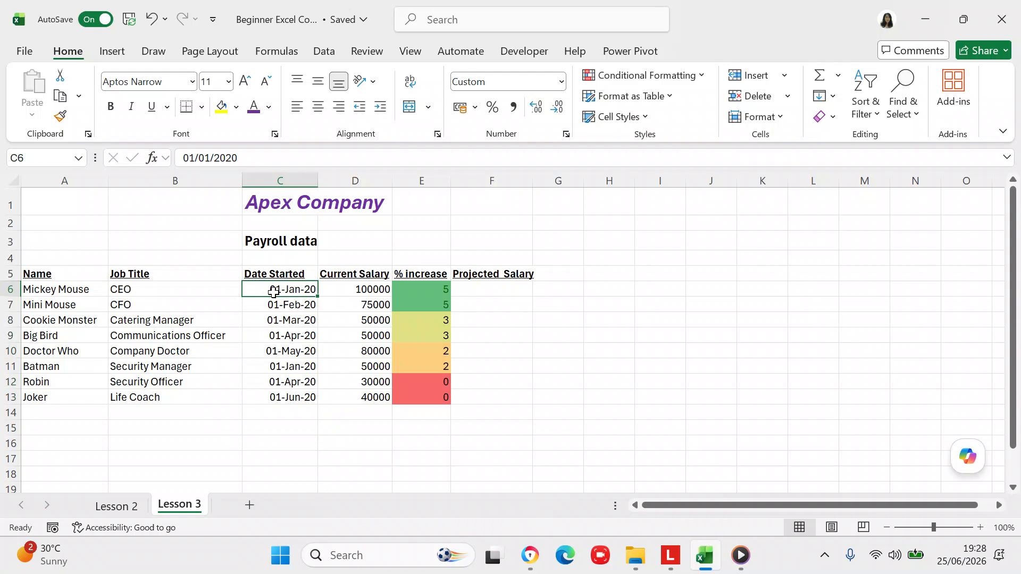
key("shift+Down")
key("shift+Down")
key("shift+Down")
key("shift+Down")
key("shift+Down")
key("shift+Down")
key("shift+Down")
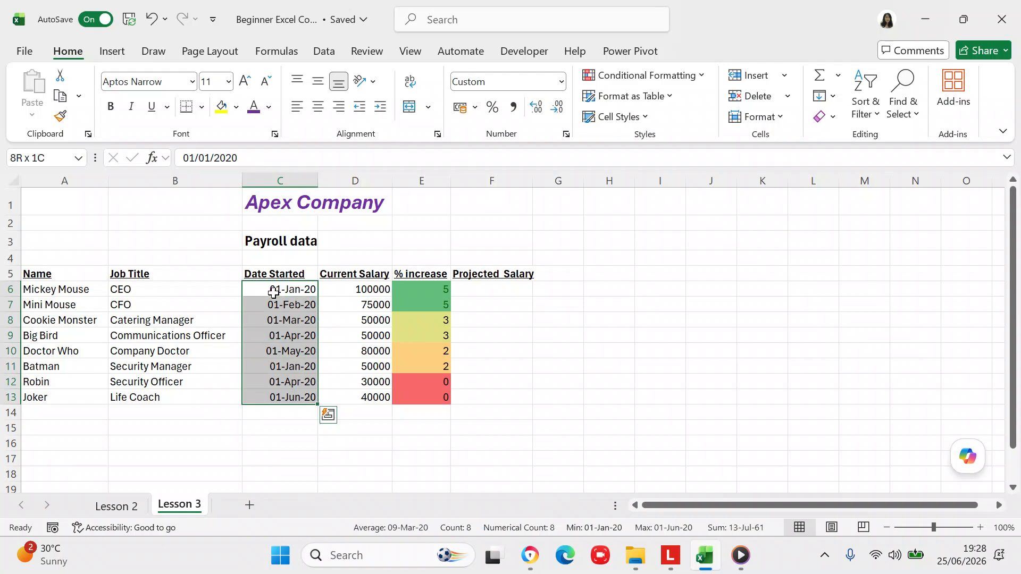
right_click(266, 324)
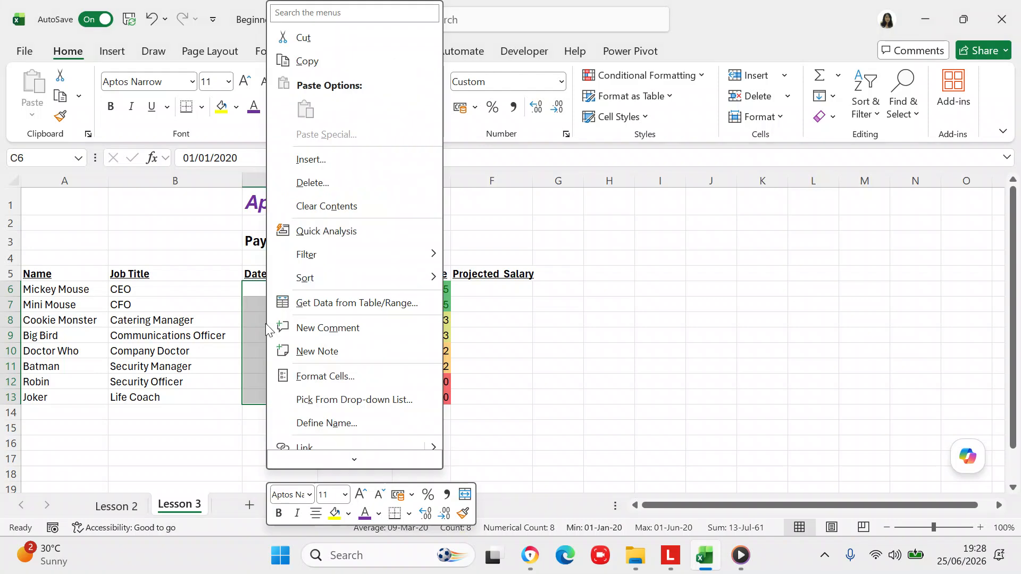
left_click(307, 374)
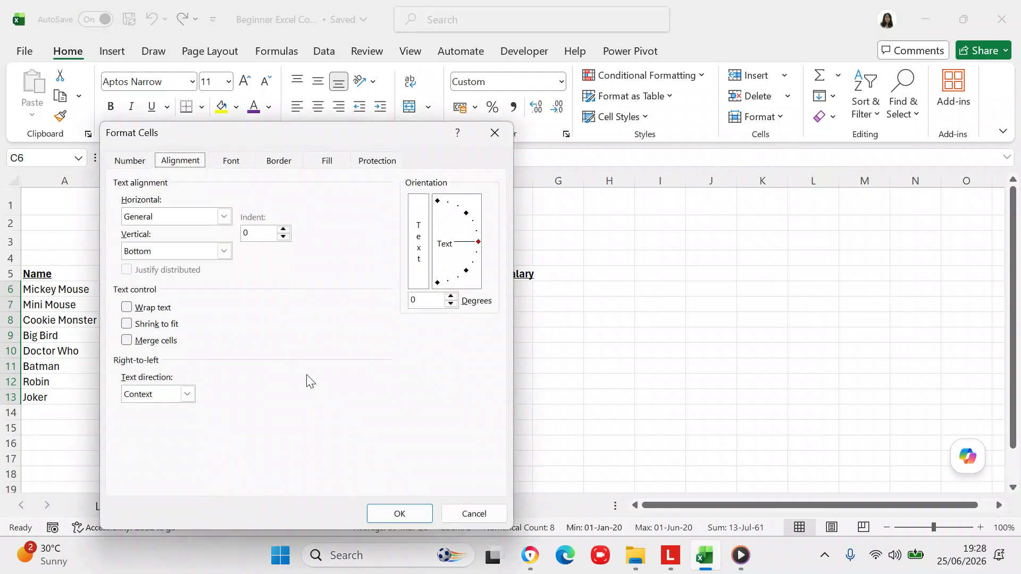
left_click(131, 162)
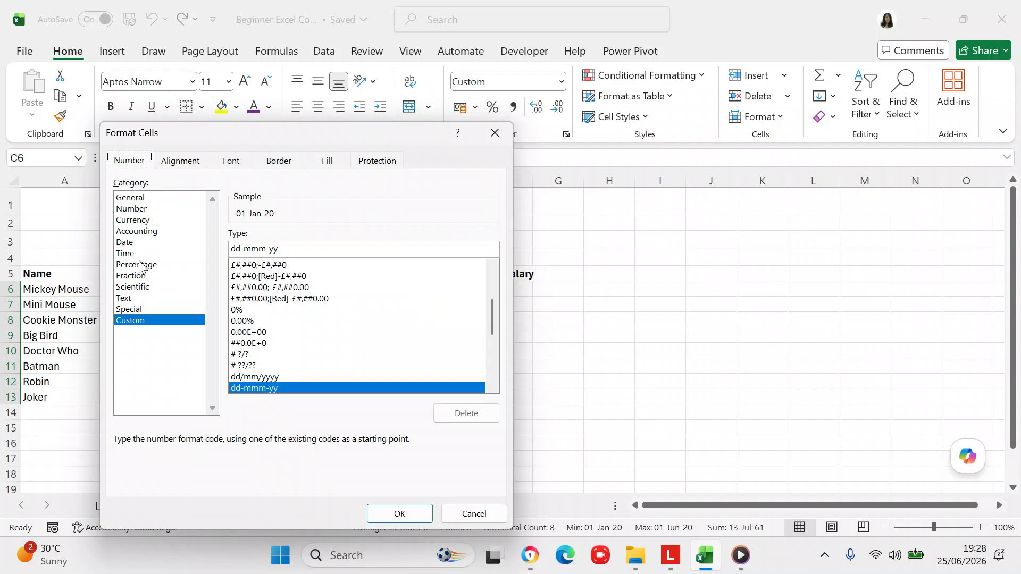
left_click(135, 220)
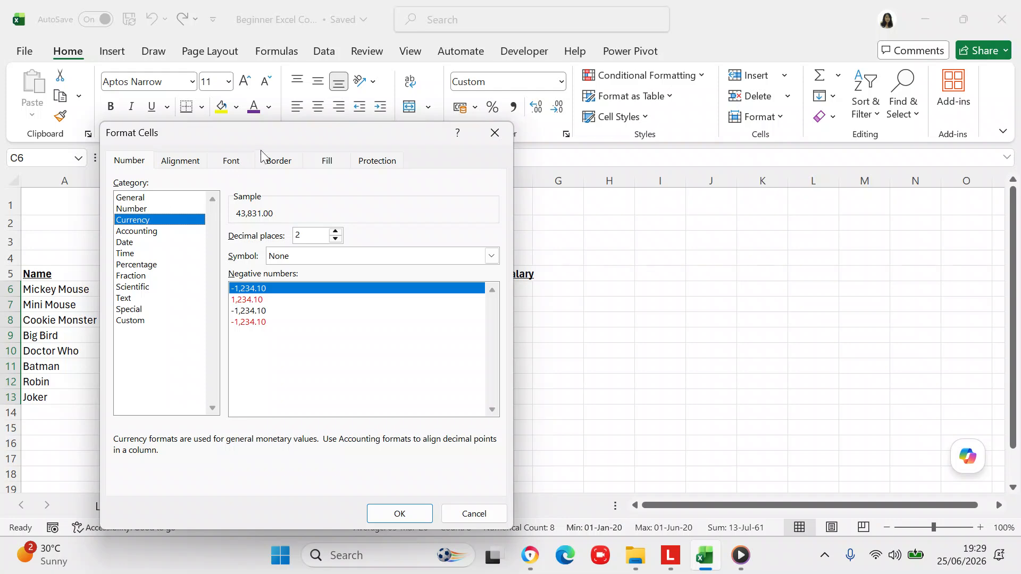
left_click_drag(301, 133, 522, 119)
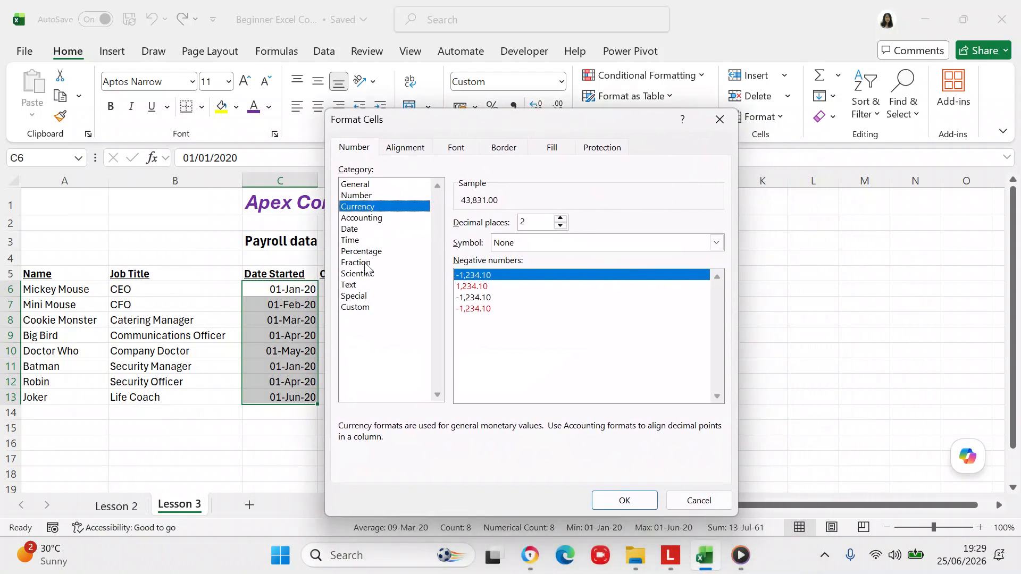
left_click(361, 310)
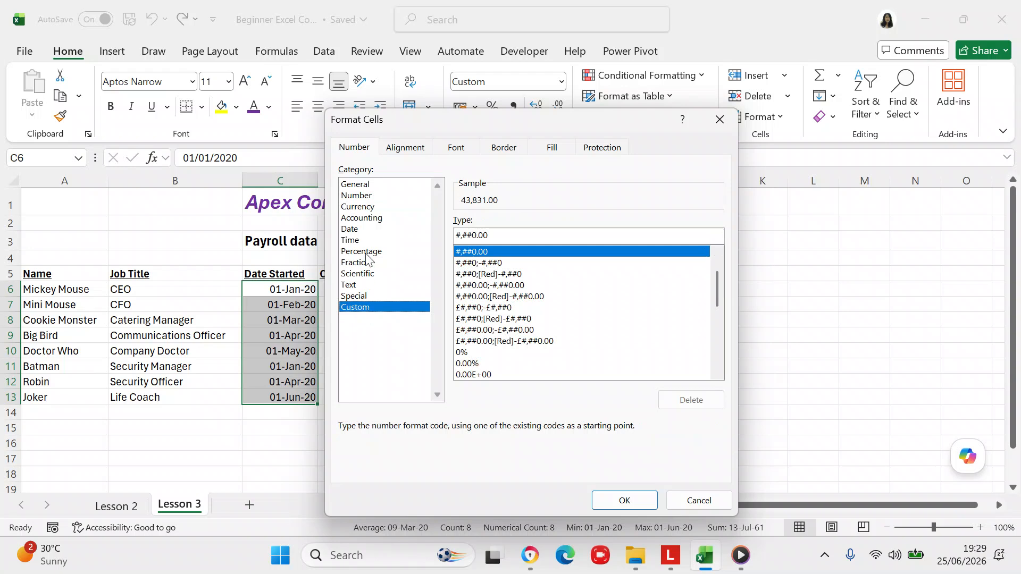
Step: Apply the Date format type 14 March 2012 to the selected Date Started values
left_click(360, 230)
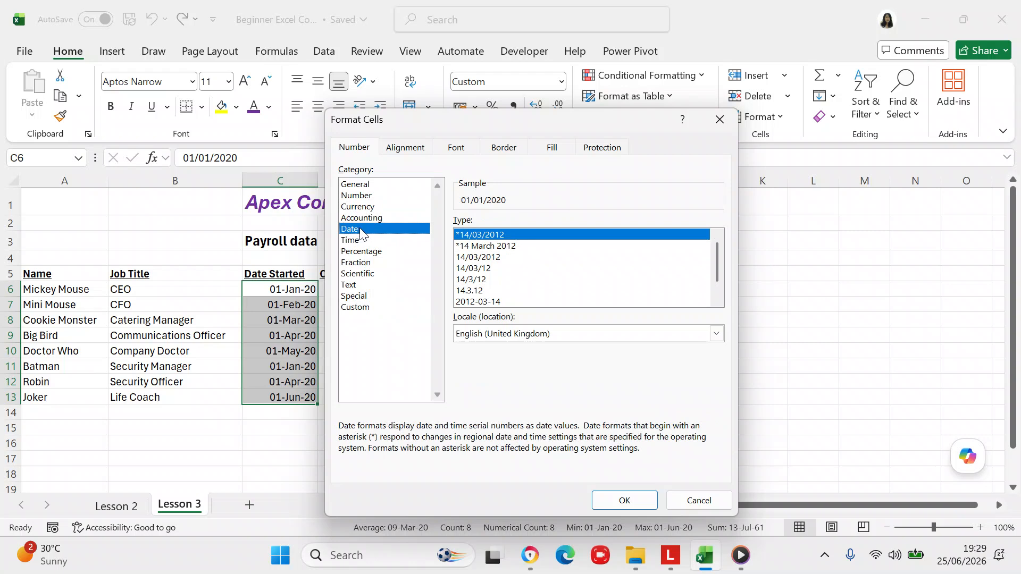
left_click_drag(714, 271, 713, 286)
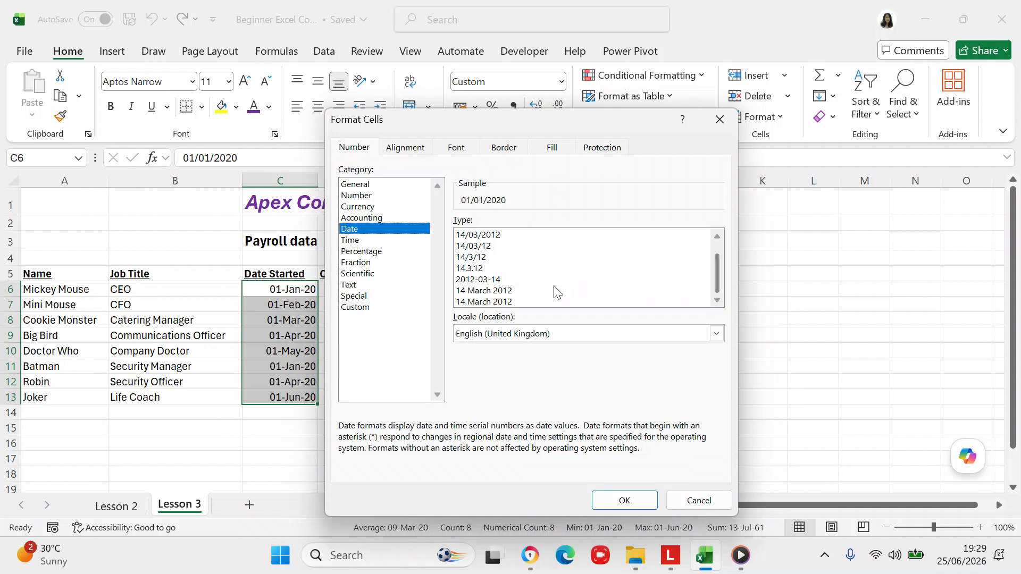
left_click(497, 291)
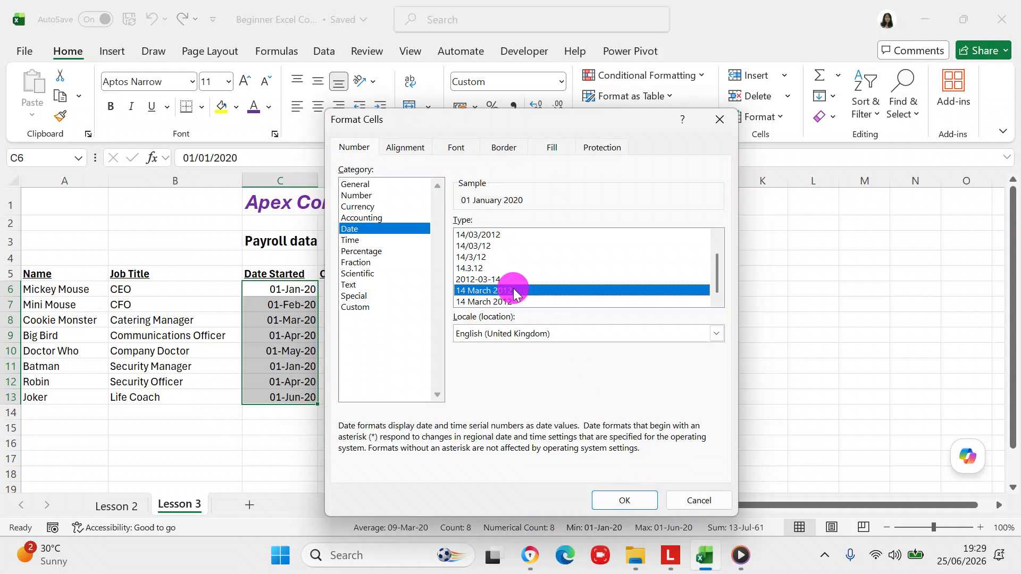
left_click(638, 500)
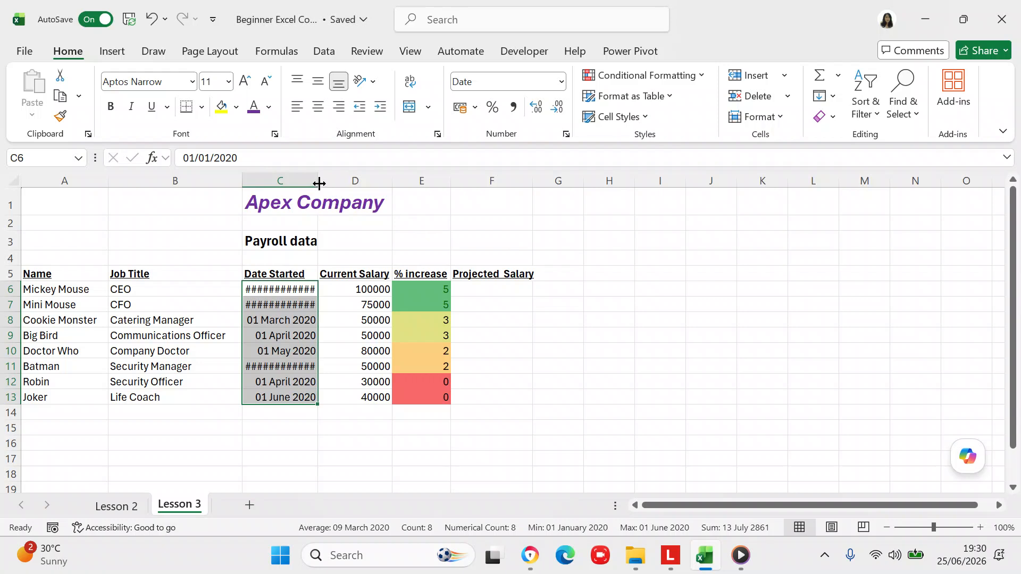
Step: Widen column C until the full Date Started values fit
left_click_drag(319, 183, 319, 183)
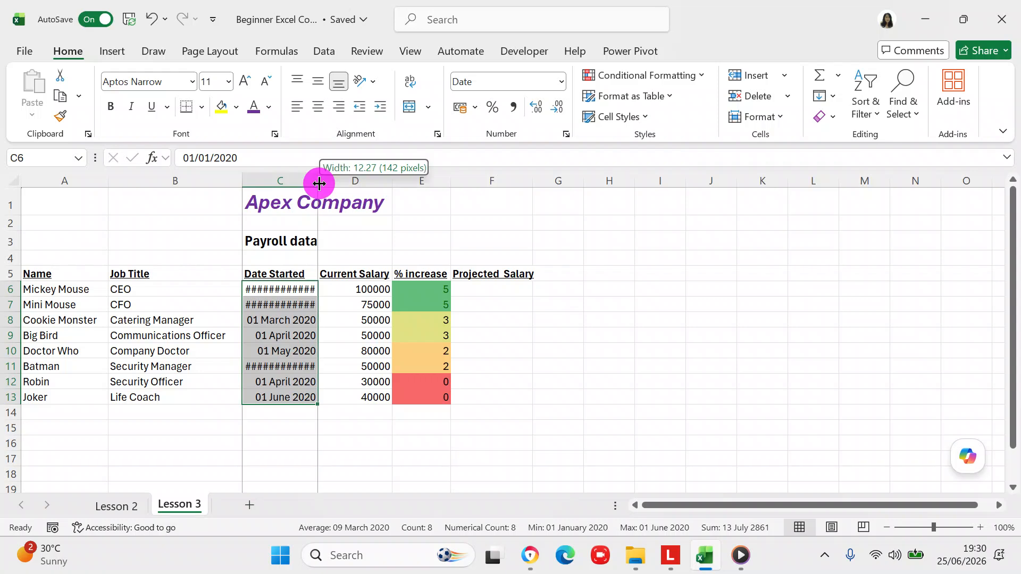
left_click_drag(320, 184, 338, 184)
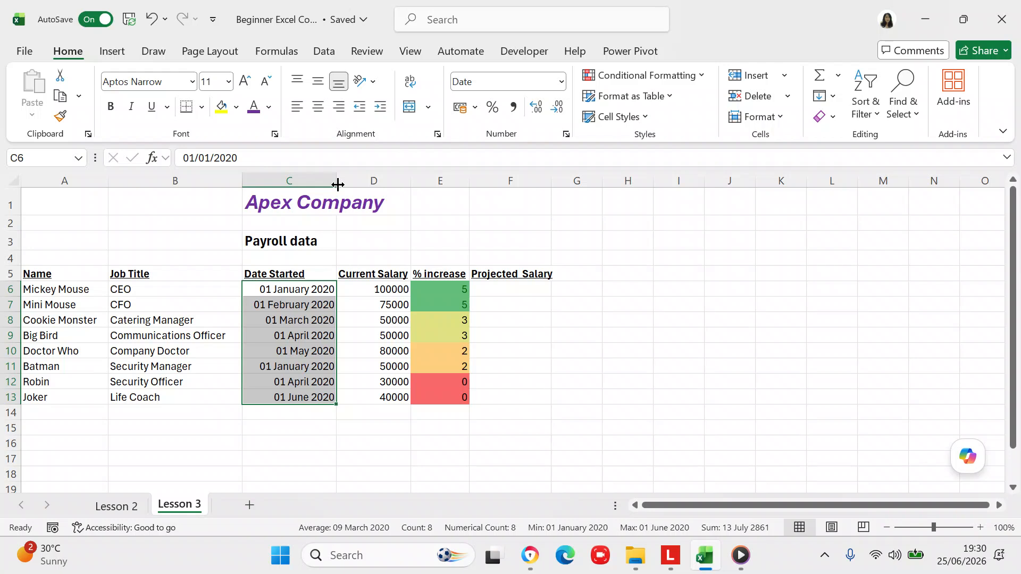
Step: Open the number format settings in Format Cells for the Current Salary values in D6:D13
left_click(364, 294)
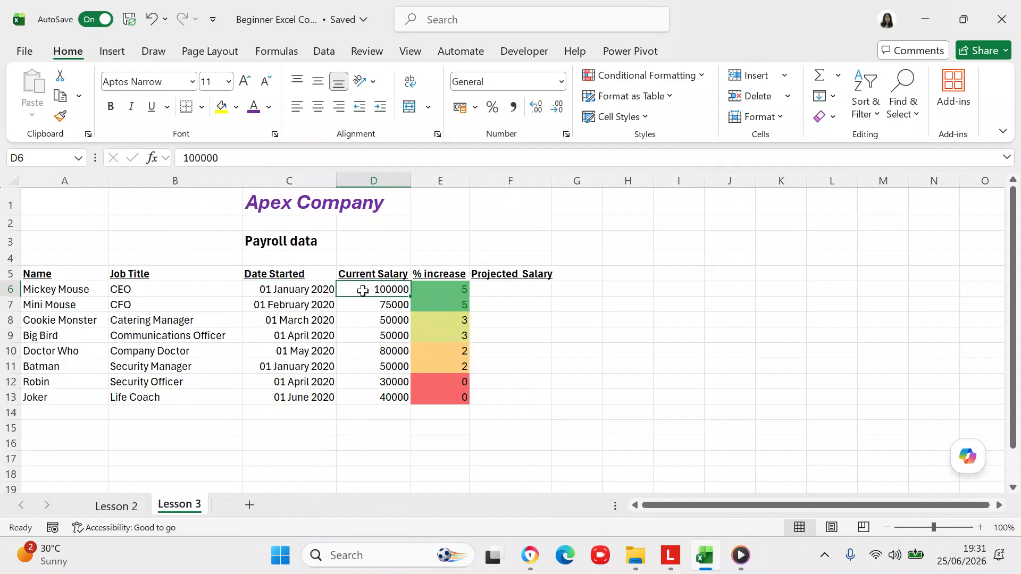
key("shift+Down")
key("shift+Down")
key("shift+Down")
key("shift+Down")
key("shift+Down")
key("shift+Down")
key("shift+Down")
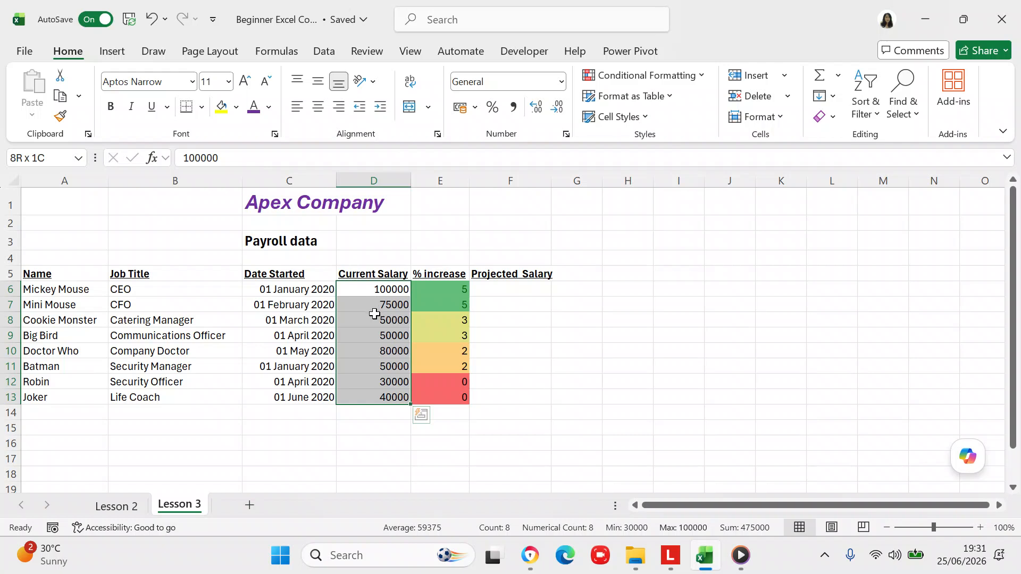
right_click(368, 324)
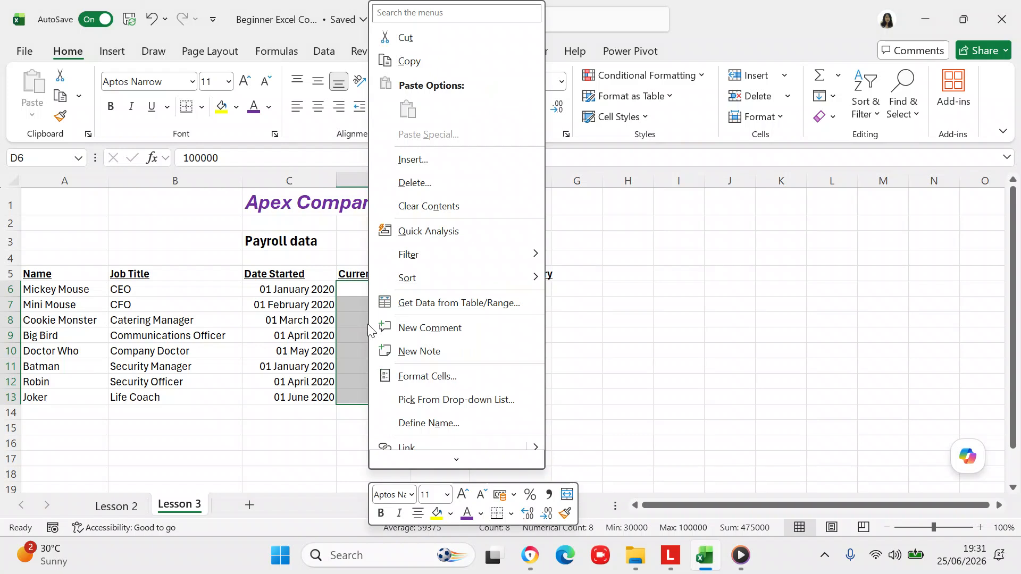
left_click(434, 377)
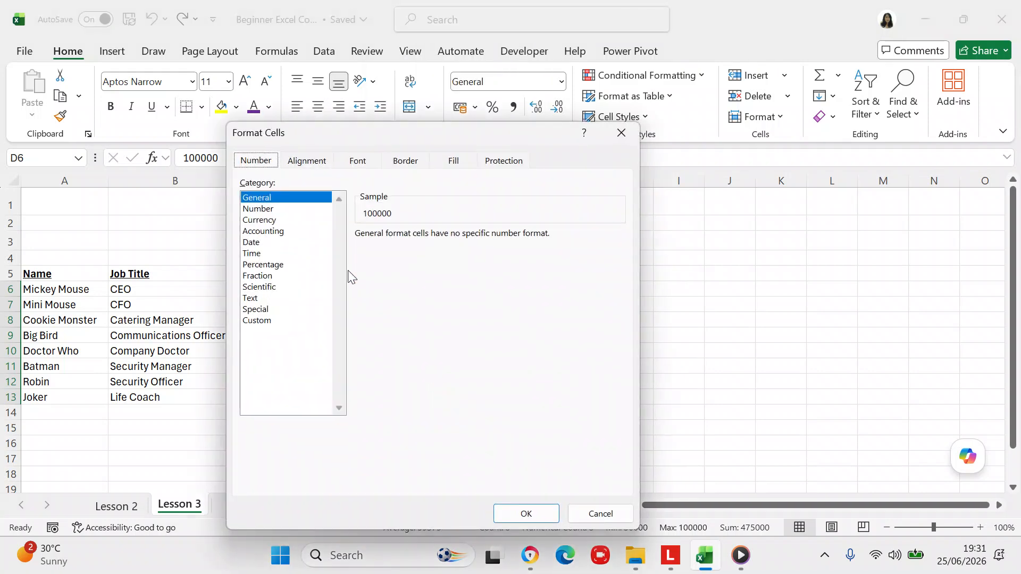
Step: Apply the Accounting format with symbol None and 0 decimal places to the selected Current Salary values
left_click(269, 221)
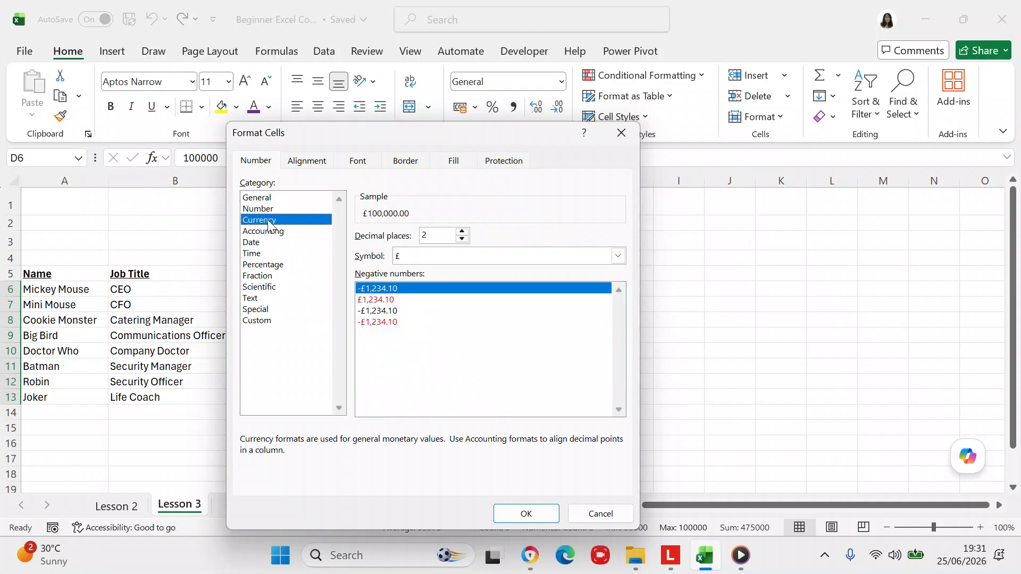
left_click(269, 232)
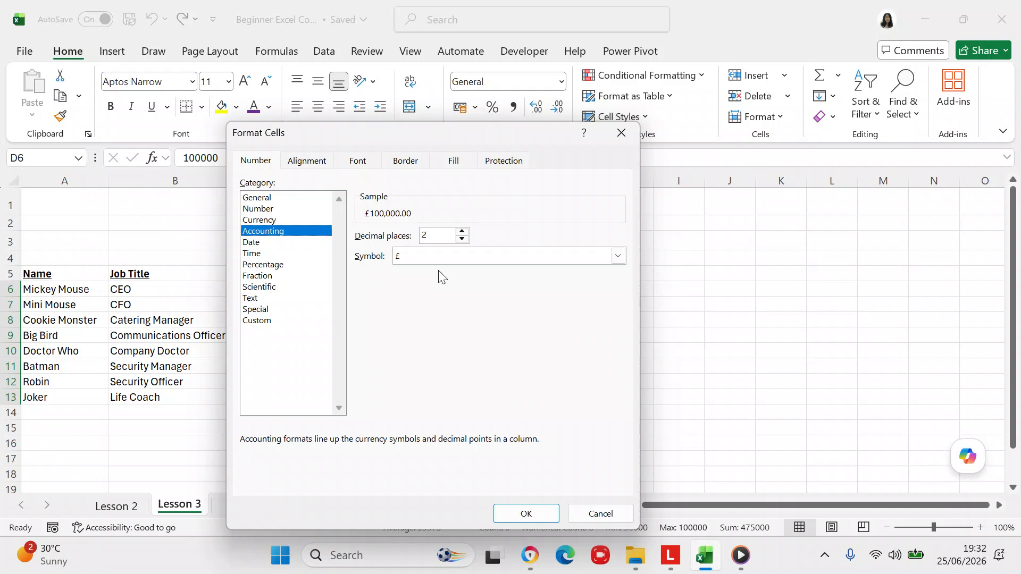
left_click(617, 256)
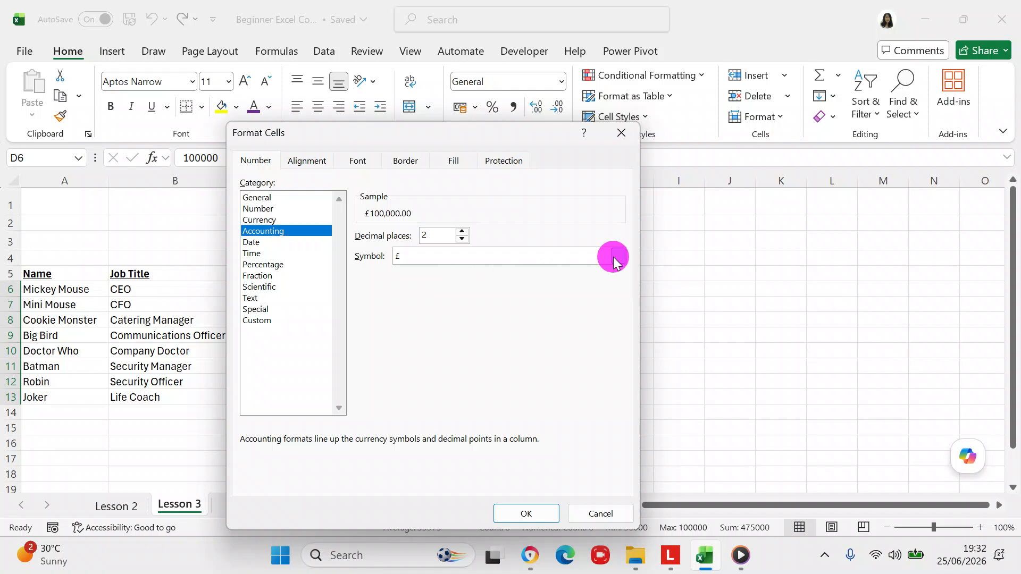
left_click(447, 271)
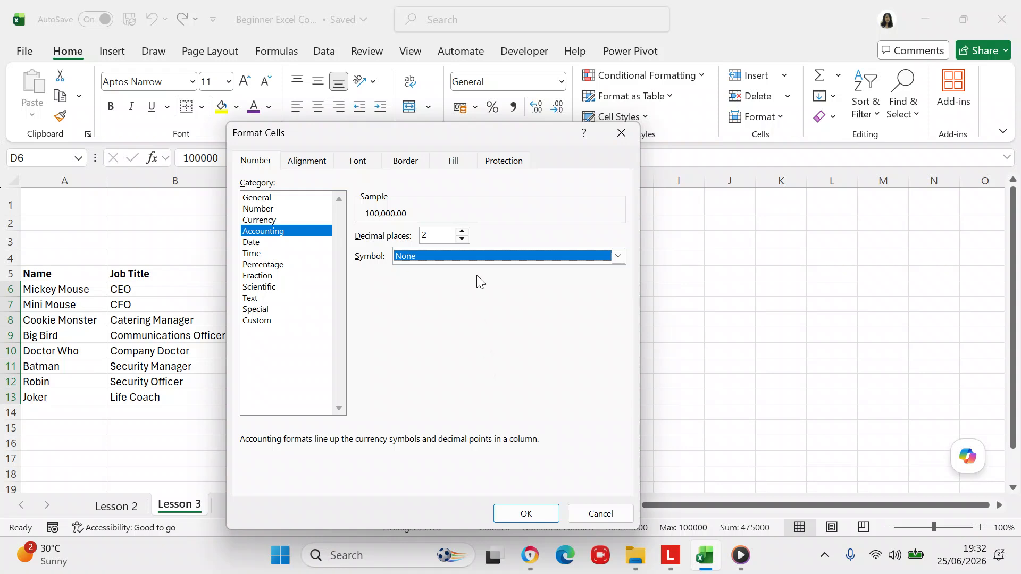
left_click(462, 239)
left_click(462, 238)
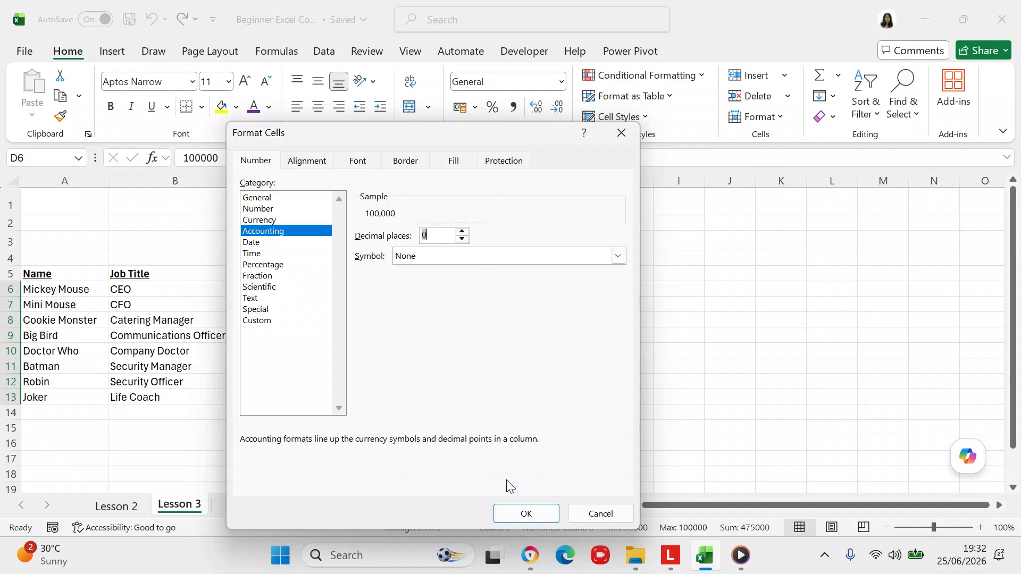
left_click(518, 512)
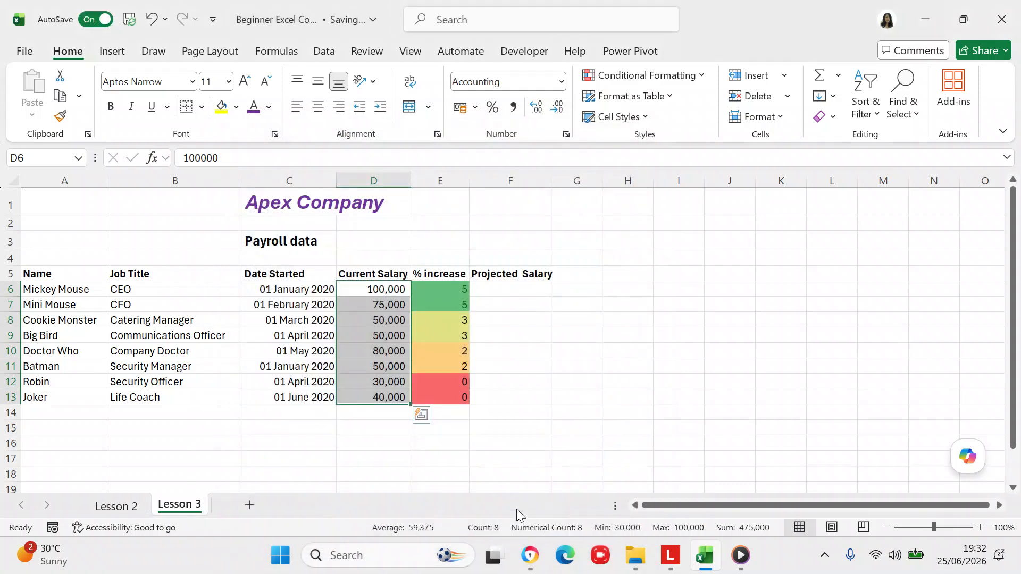
Step: Change the heading in D5 to "Current Salary £" and widen column D to fit it
left_click(390, 276)
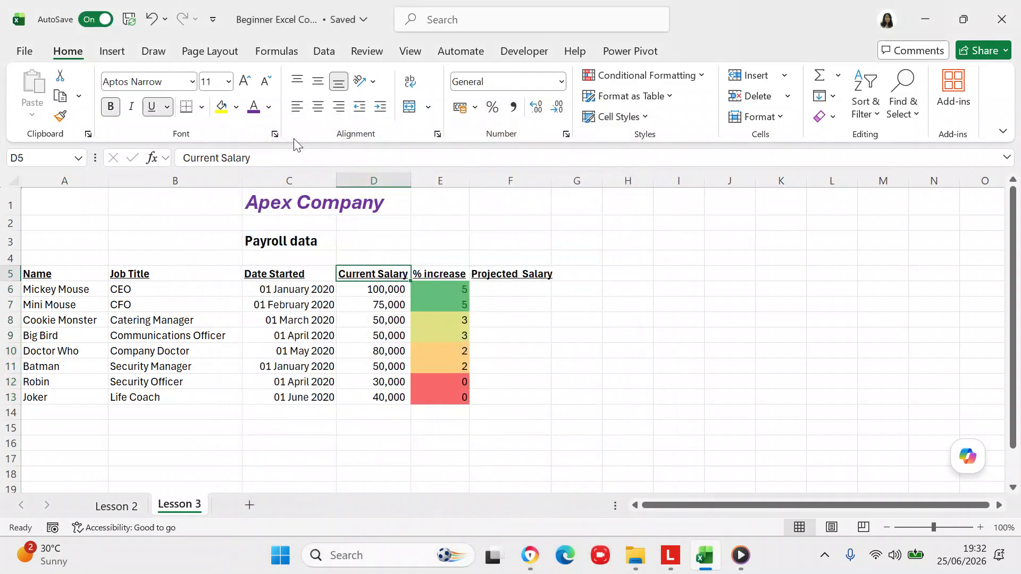
left_click(289, 158)
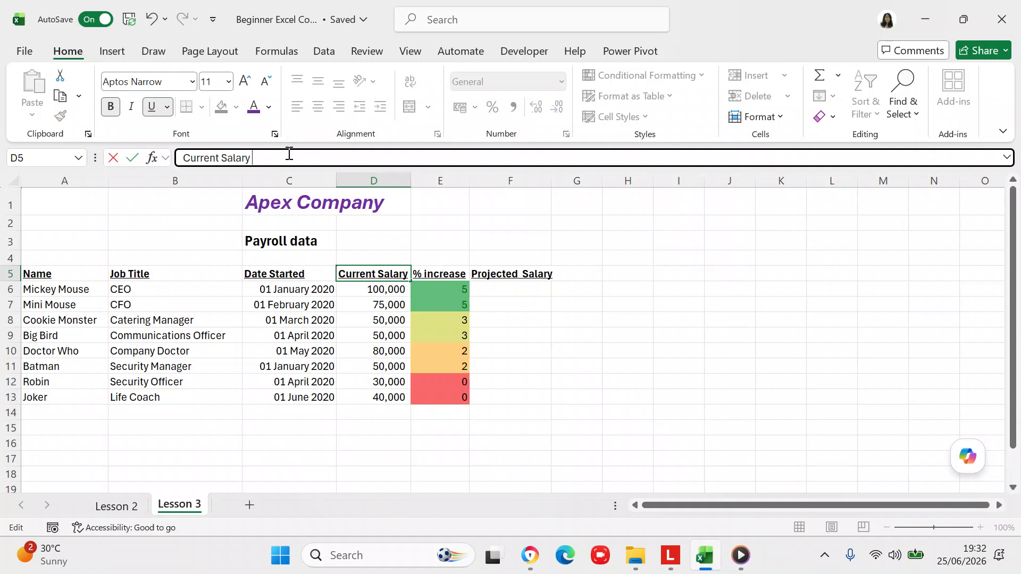
type("£")
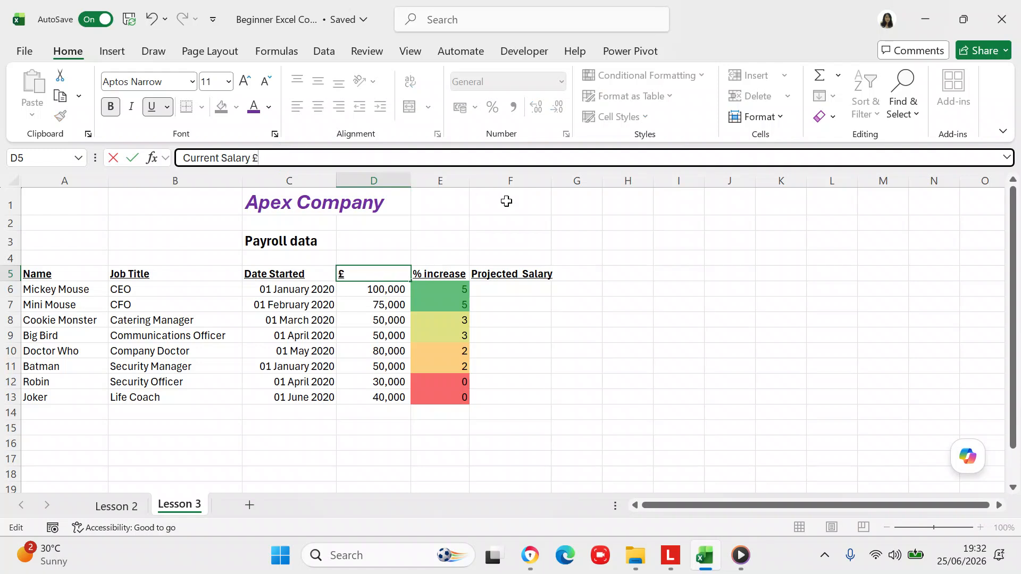
key("Return")
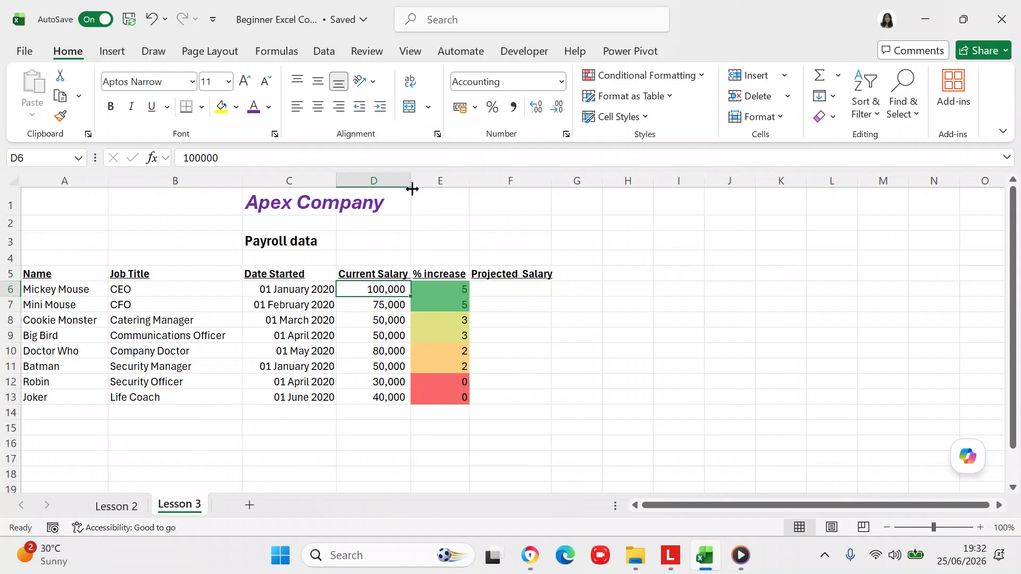
left_click_drag(411, 185, 423, 188)
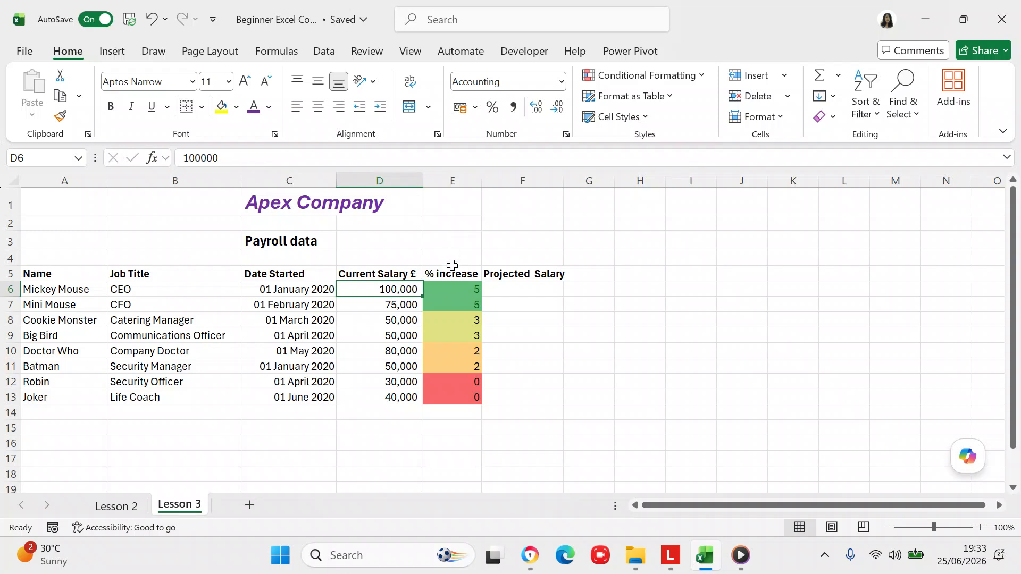
left_click(448, 289)
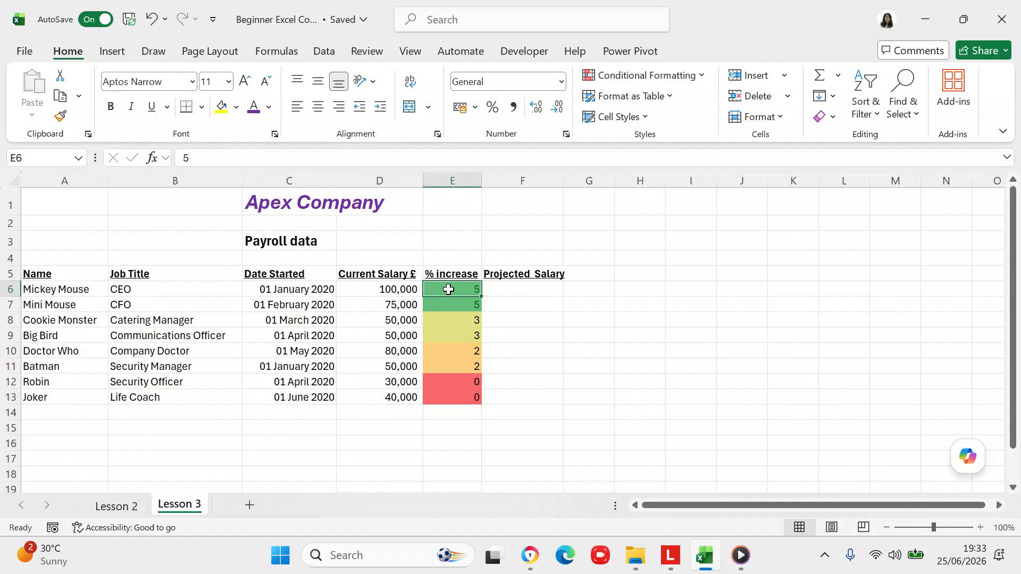
key("shift+Down")
key("shift+Down")
key("shift+Down")
key("shift+Down")
key("shift+Down")
key("shift+Down")
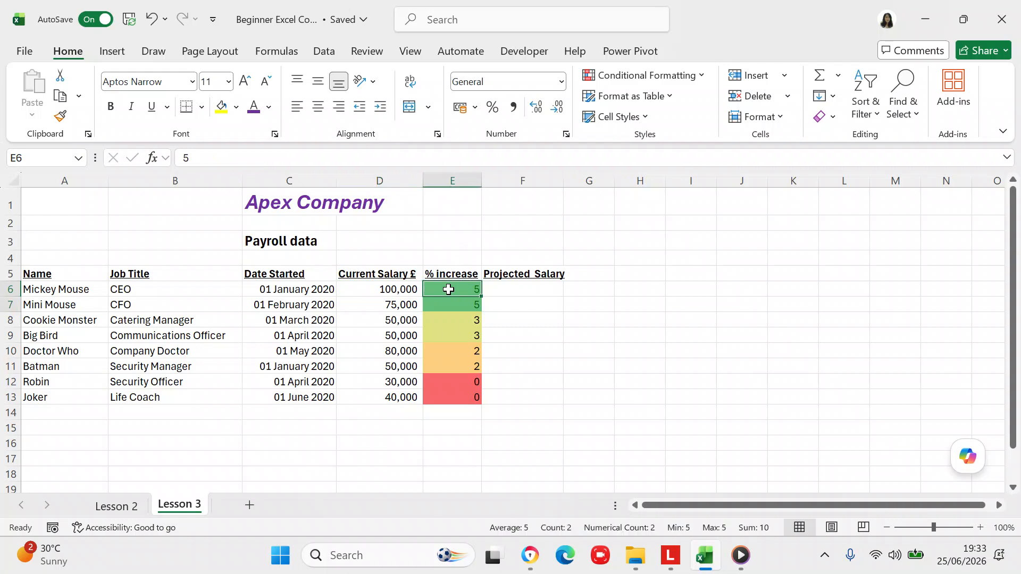
key("shift+Down")
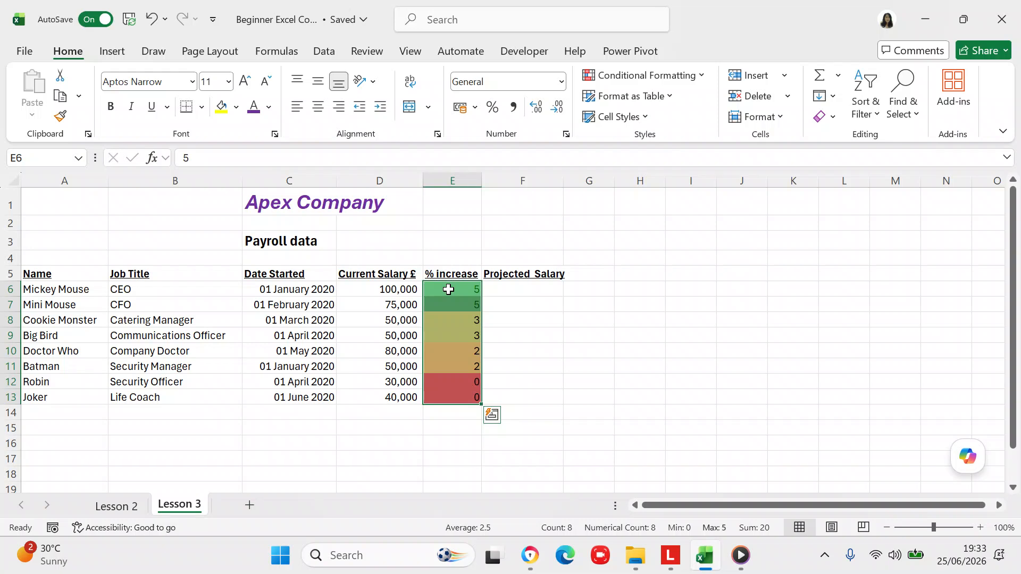
left_click(508, 283)
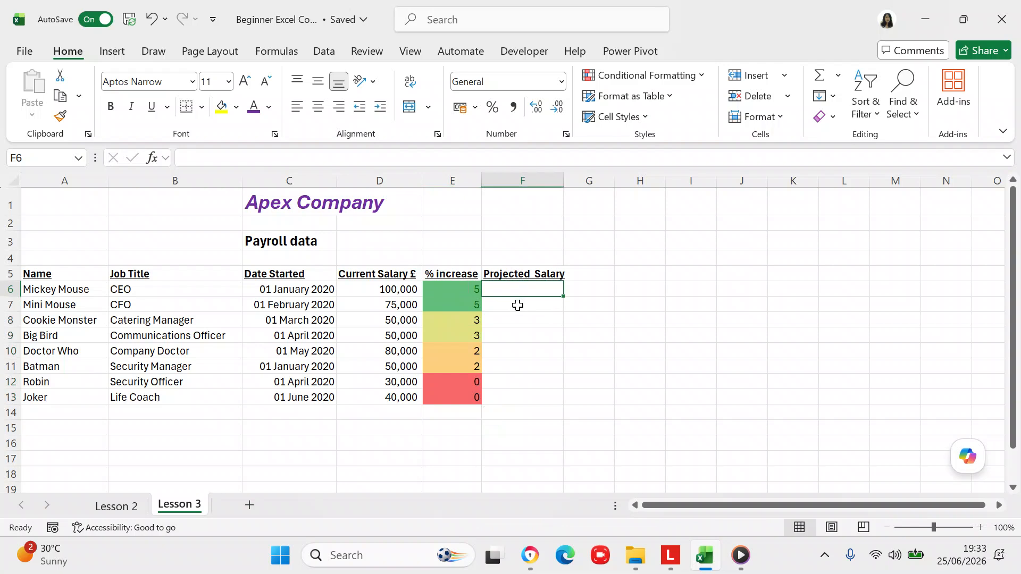
Step: Try the Percentage format with 0 decimal places on the % increase values in E6:E13 and discard it
left_click(470, 289)
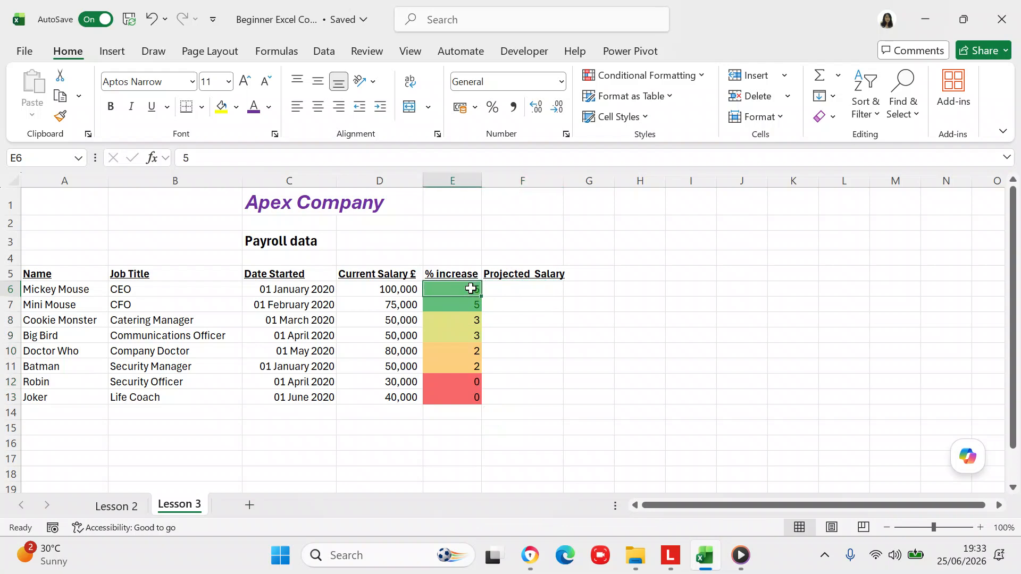
key("shift+Down")
key("shift+Down")
key("shift+Down")
key("shift+Down")
key("shift+Down")
key("shift+Down")
key("shift+Down")
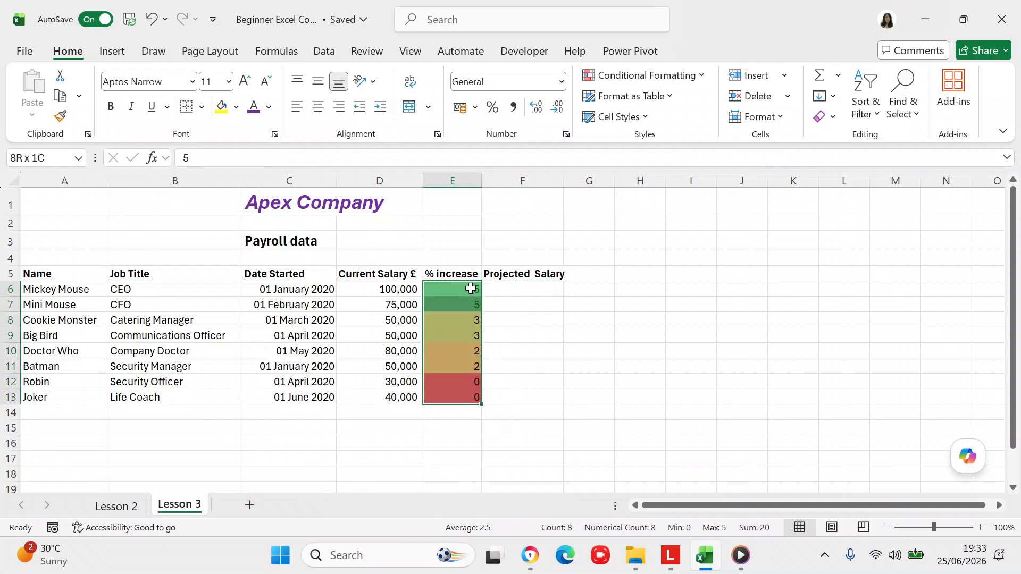
right_click(459, 326)
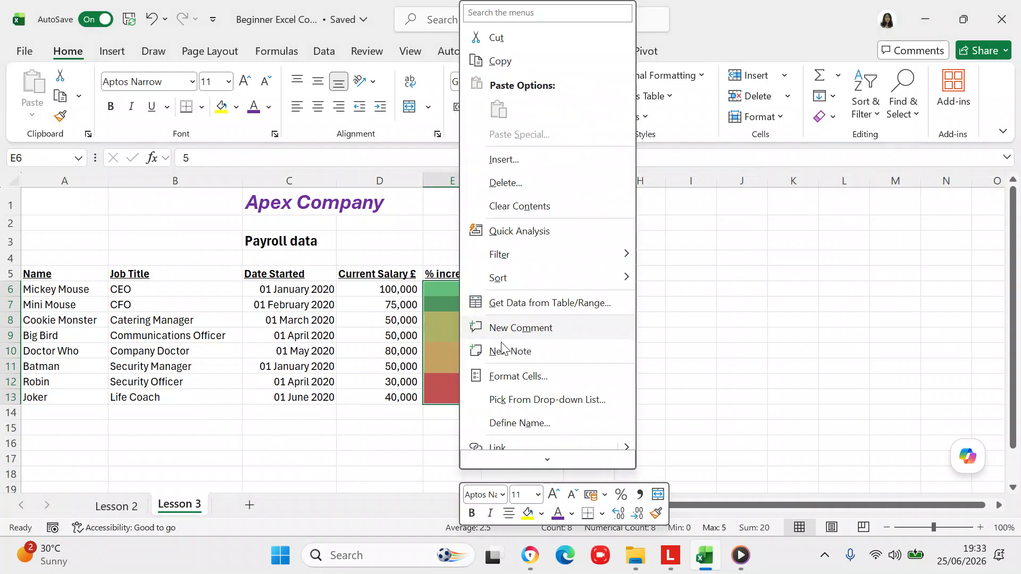
left_click(526, 376)
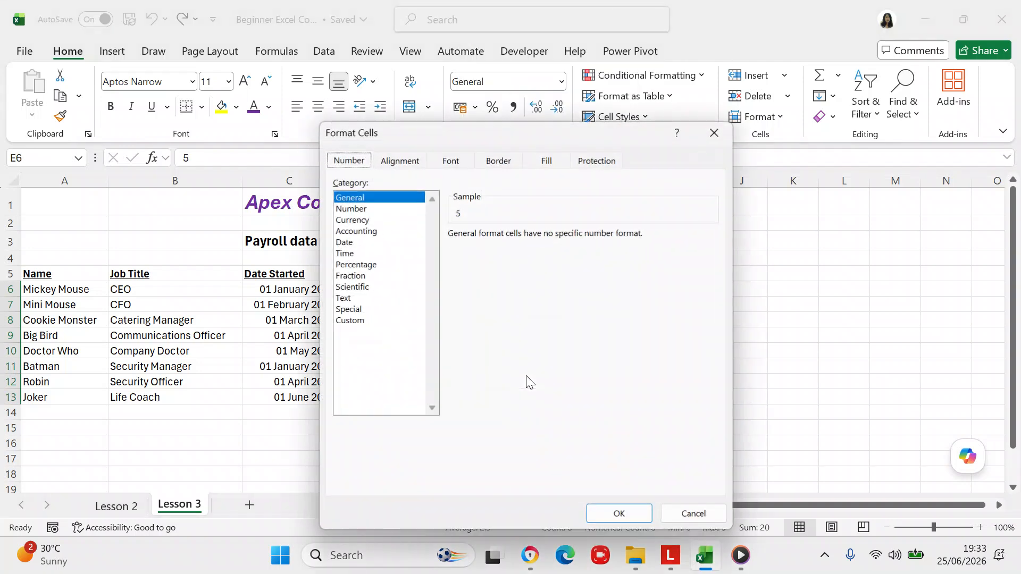
left_click(359, 264)
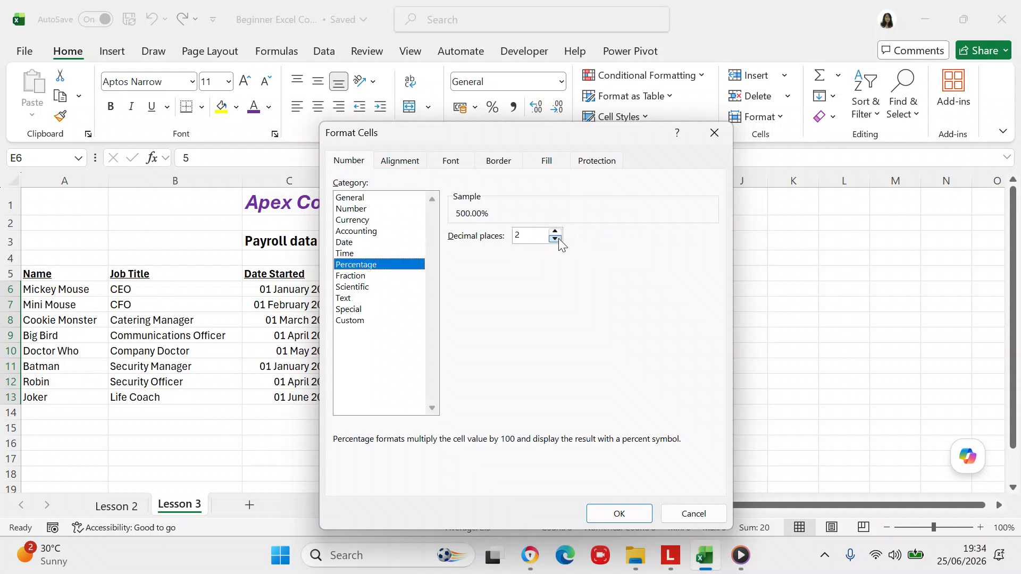
left_click(556, 240)
left_click(556, 240)
left_click(676, 515)
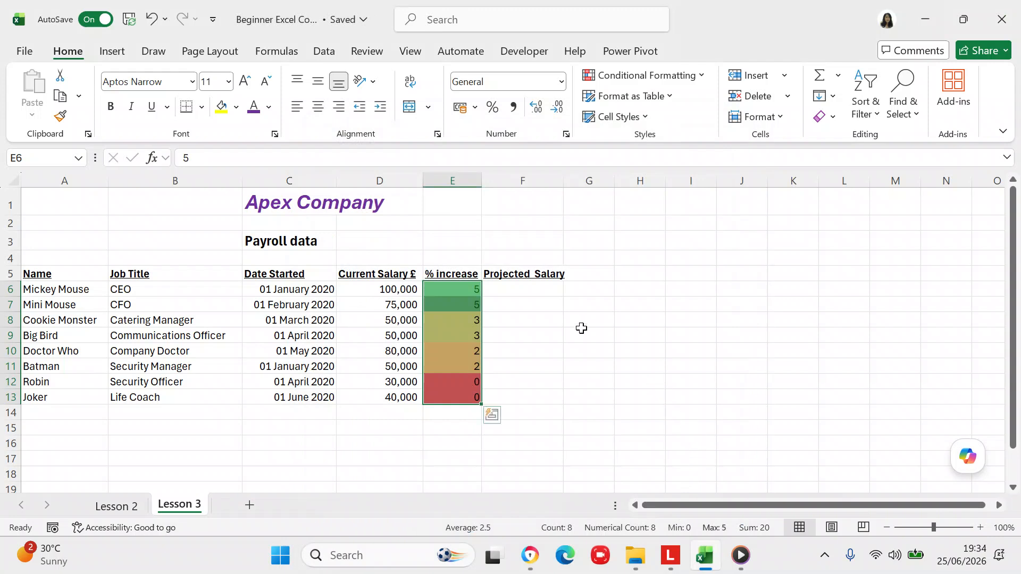
left_click(534, 291)
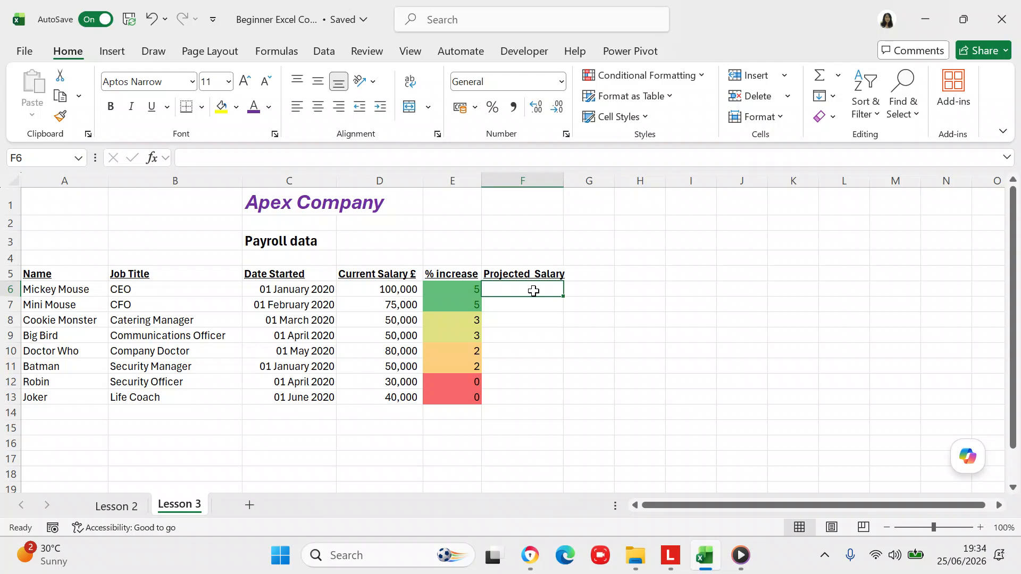
left_click(527, 273)
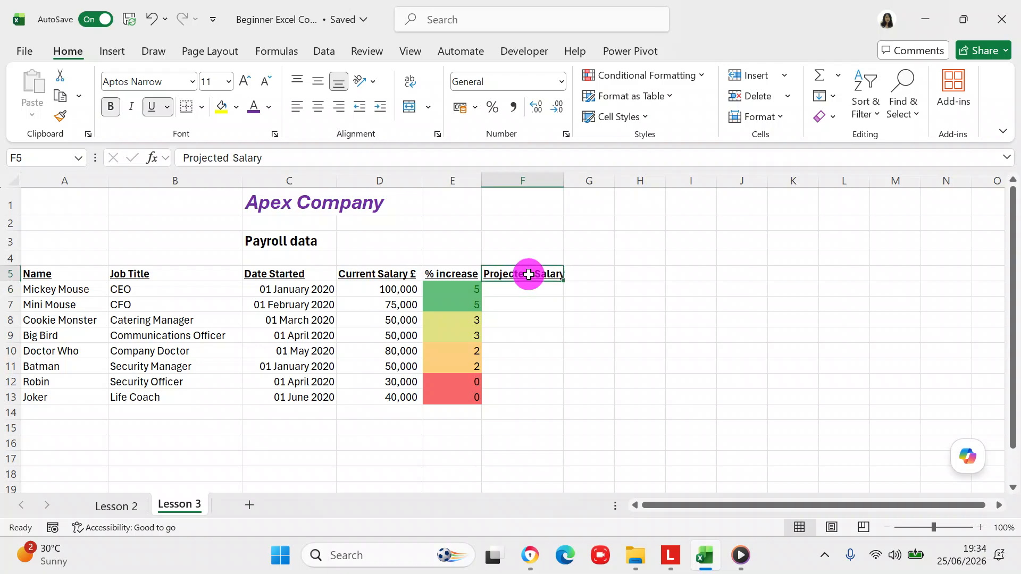
left_click(236, 158)
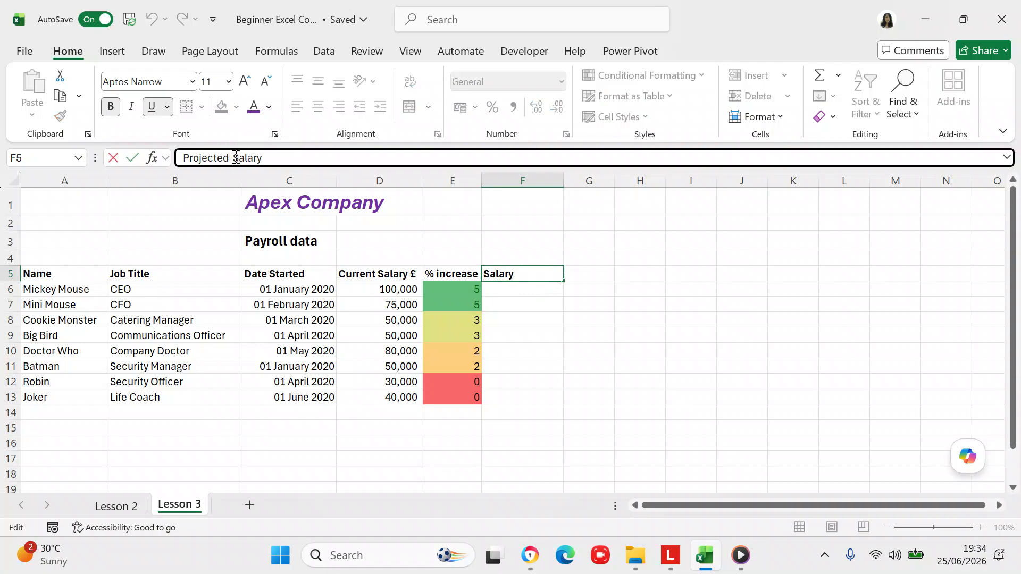
left_click(494, 299)
Step: Replace the "Projected Salary" heading in F5 with "Salary After Increase"
left_click(496, 272)
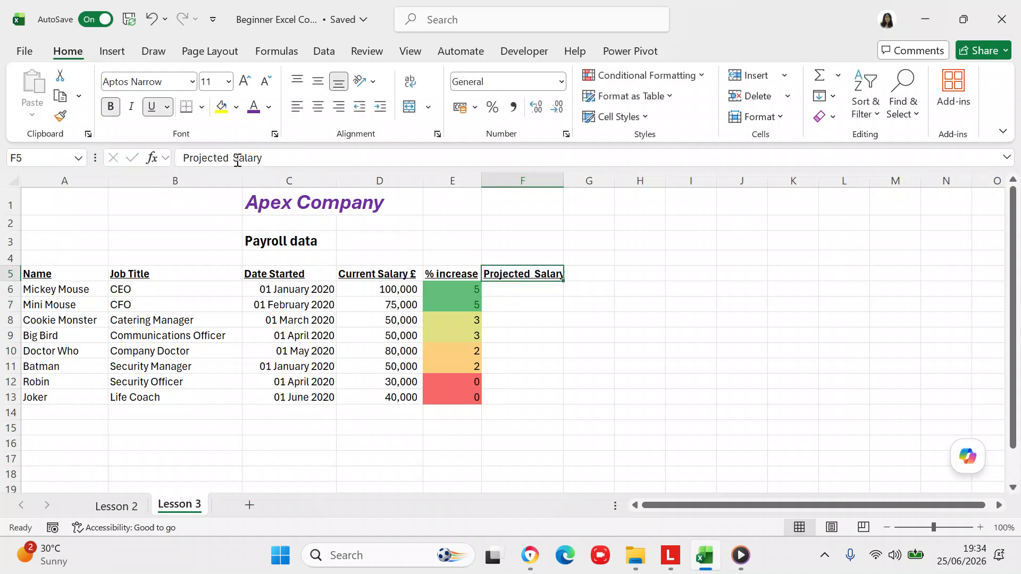
left_click(236, 161)
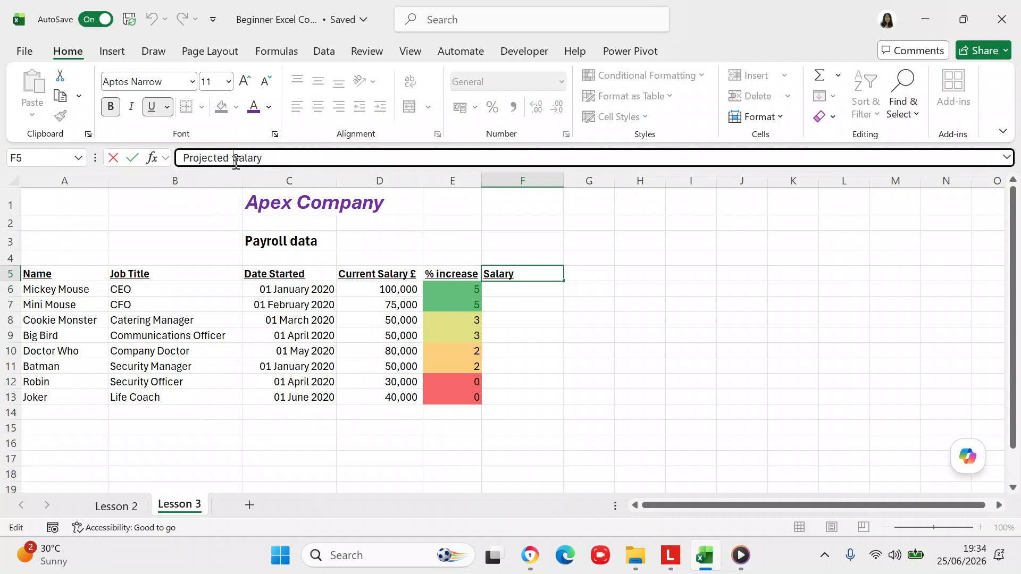
key("BackSpace")
key("BackSpace")
key("BackSpace")
key("BackSpace")
key("BackSpace")
key("BackSpace")
key("BackSpace")
key("BackSpace")
key("BackSpace")
key("BackSpace")
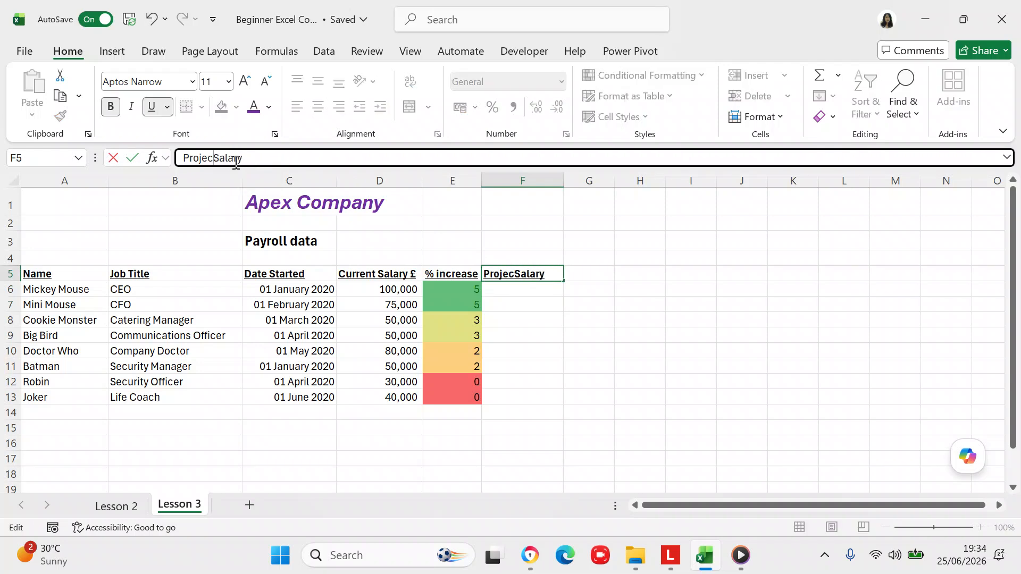
left_click(236, 163)
type("after")
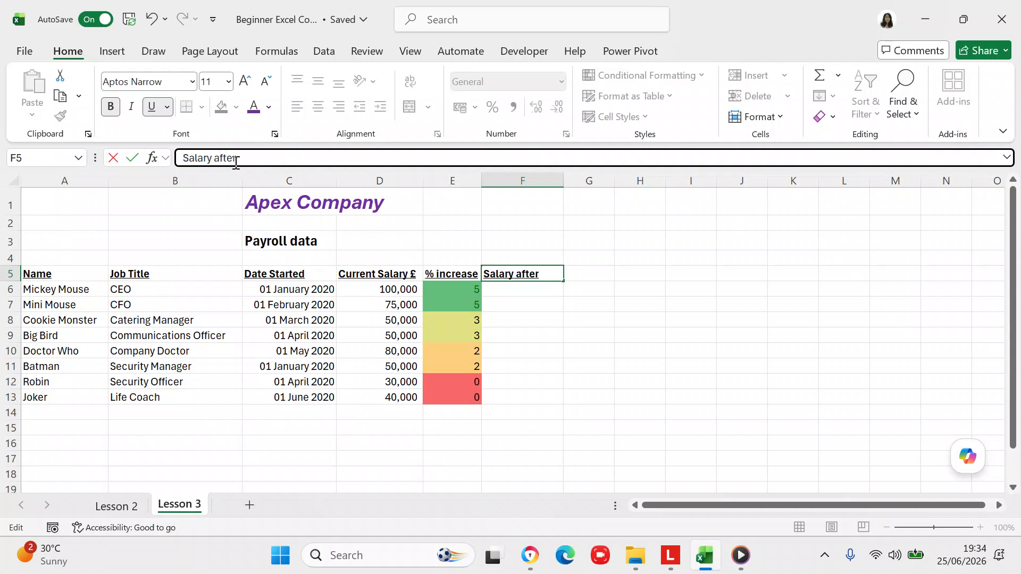
type(" Increase")
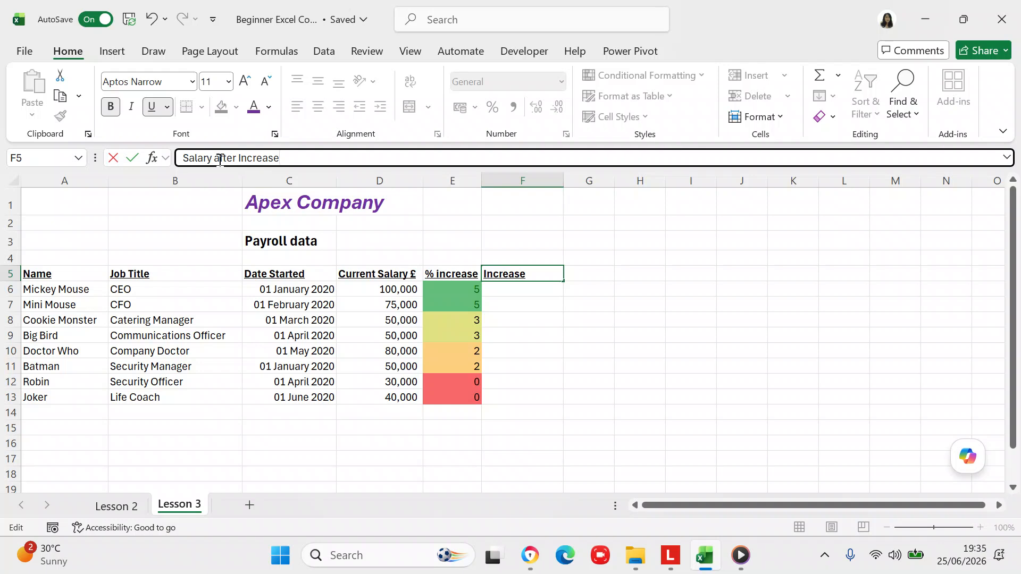
left_click(220, 158)
key("BackSpace")
type("A")
left_click(286, 158)
key("Return")
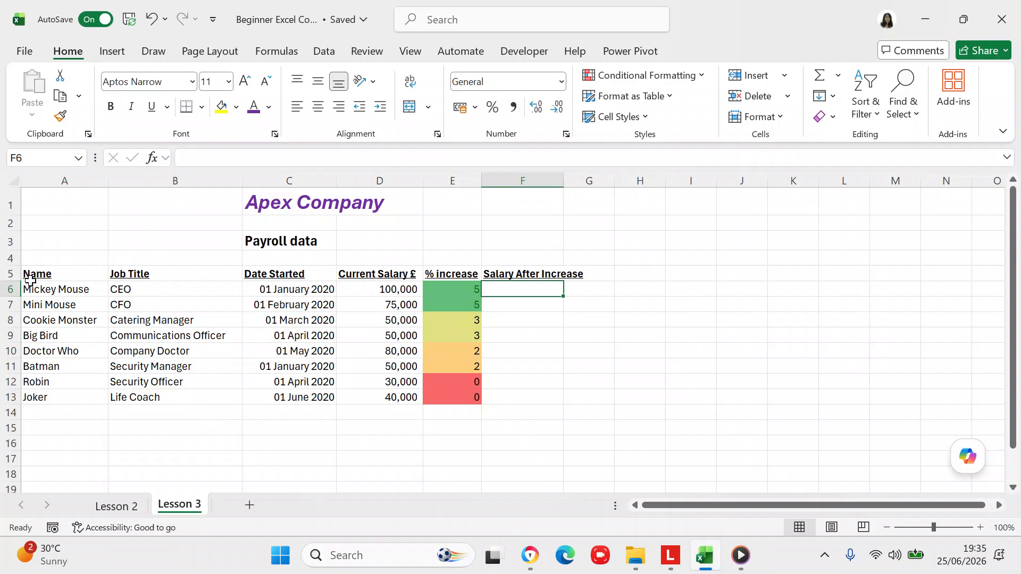
Step: Turn on text wrapping for the whole heading row 5 through the Format Cells alignment settings
left_click(4, 273)
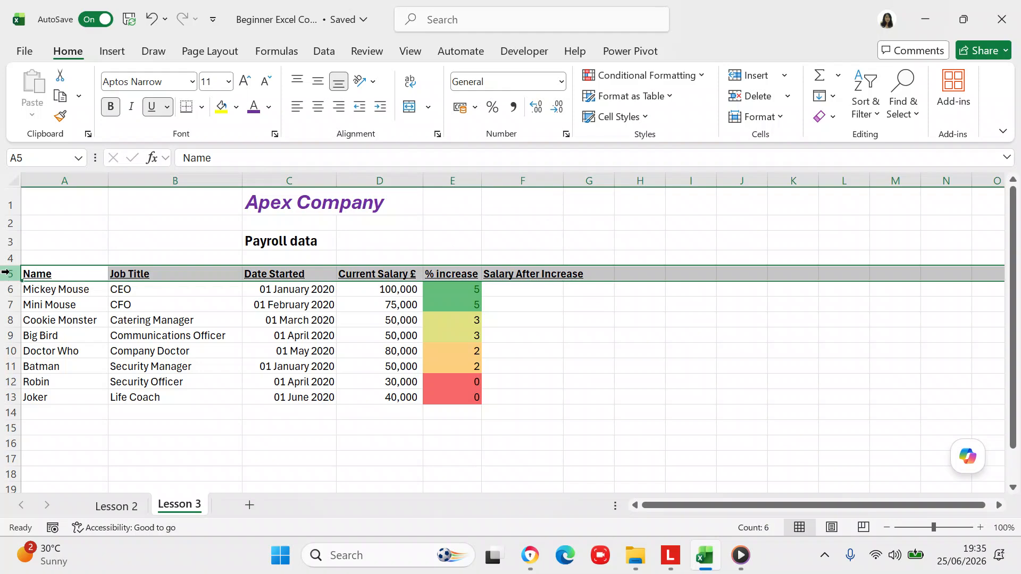
right_click(170, 276)
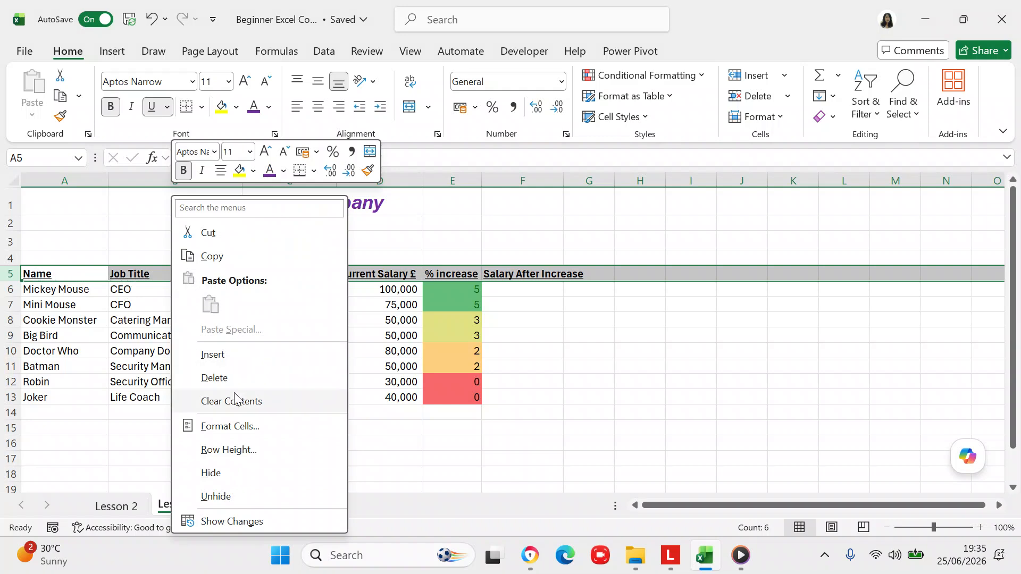
left_click(232, 421)
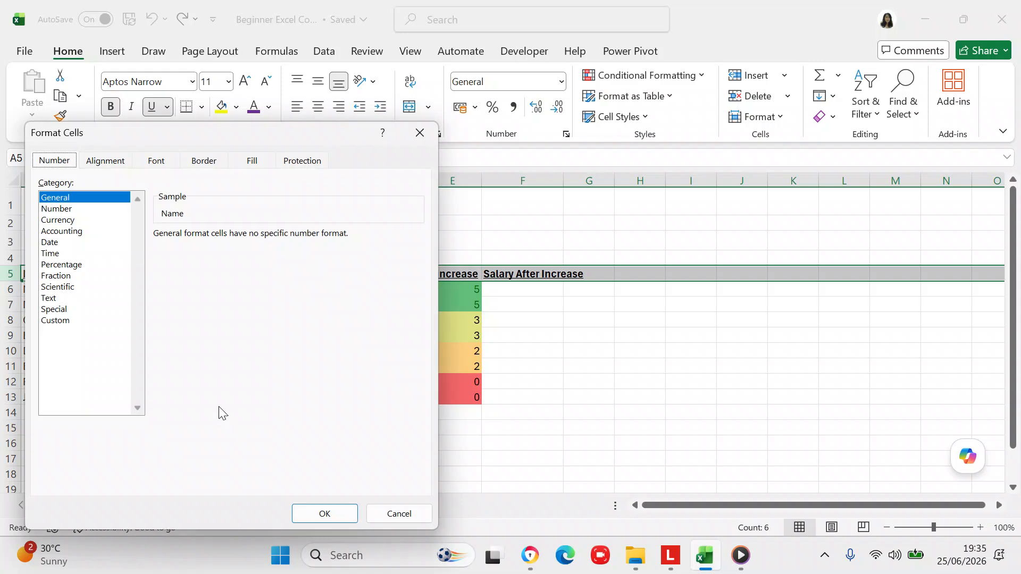
left_click(96, 162)
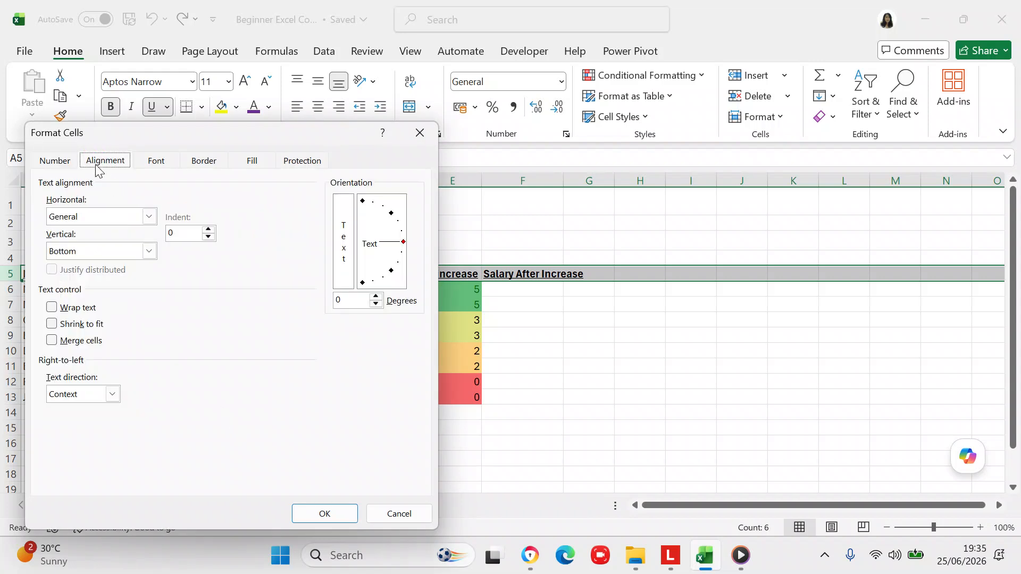
left_click(57, 310)
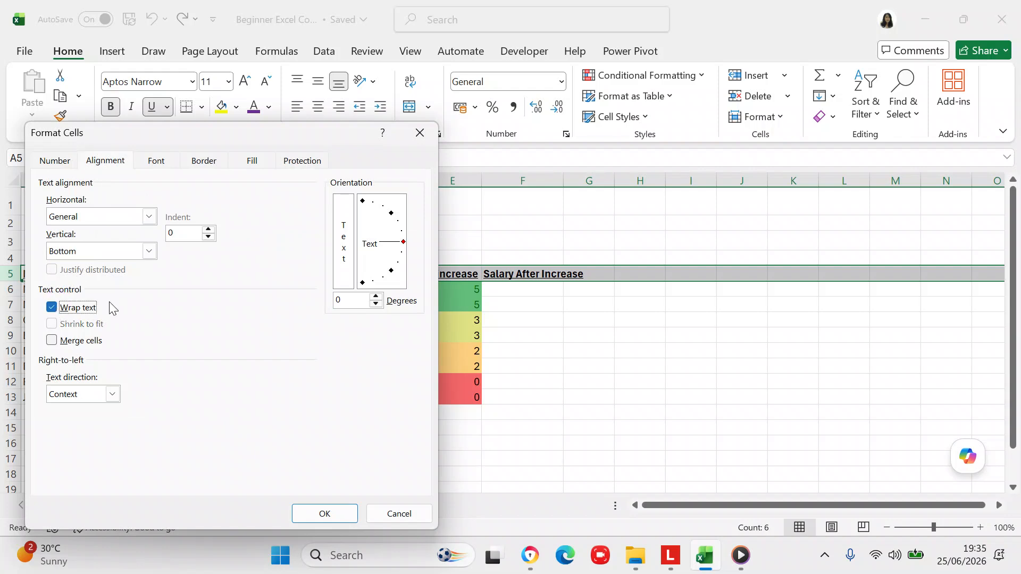
left_click(314, 511)
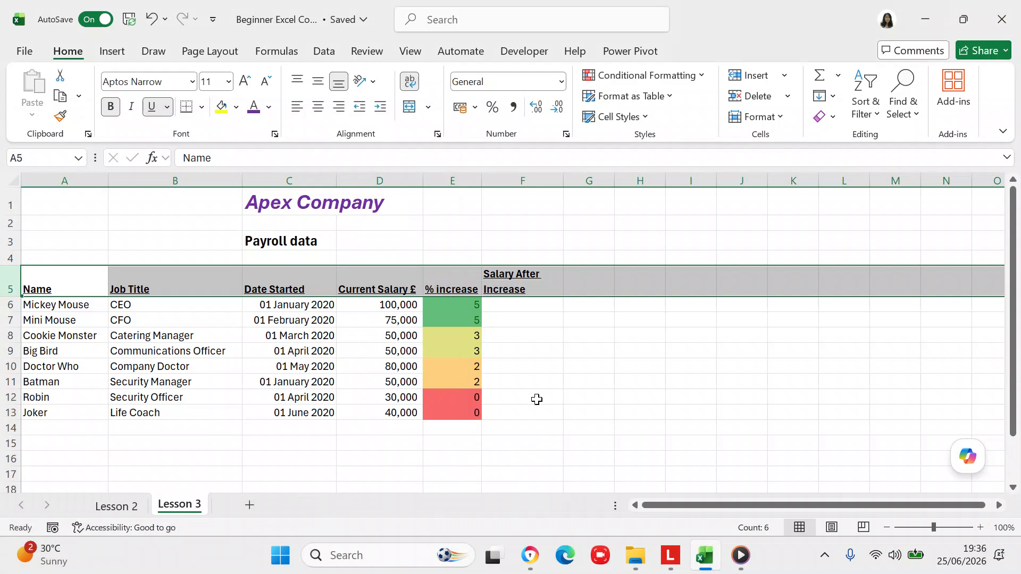
Step: Start a formula in F6, the first cell under the Salary After Increase heading
left_click(495, 306)
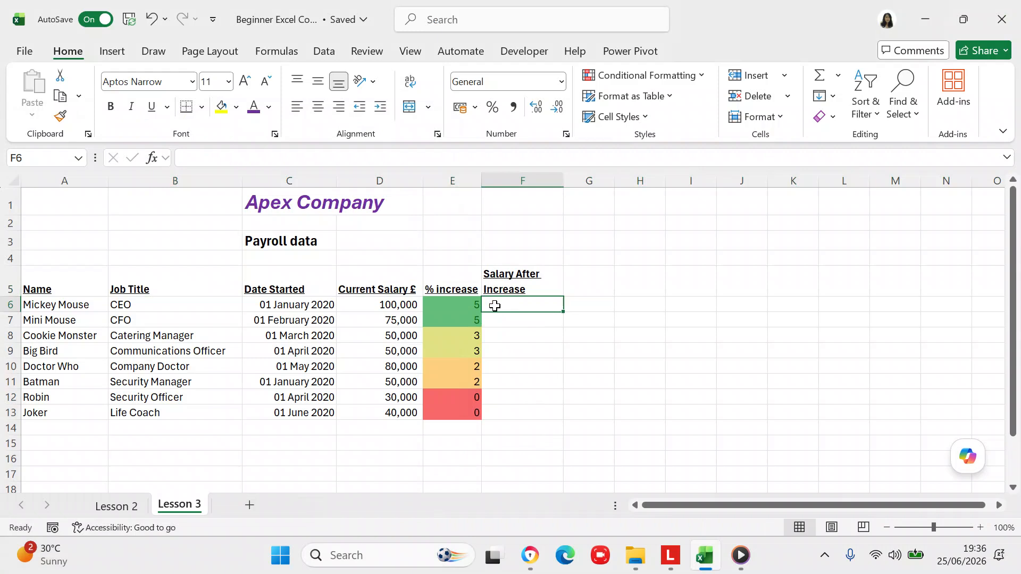
type("=")
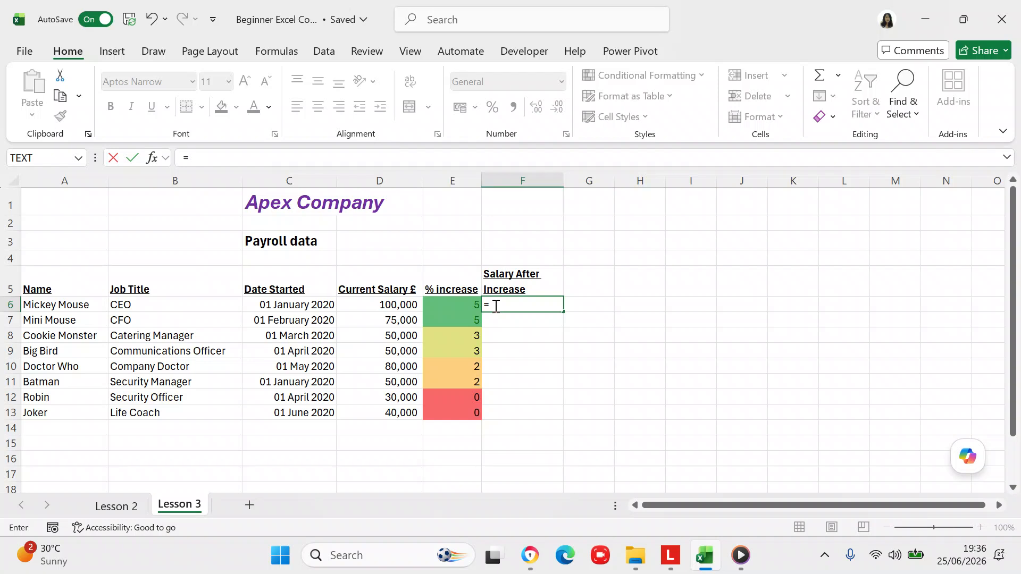
left_click(412, 303)
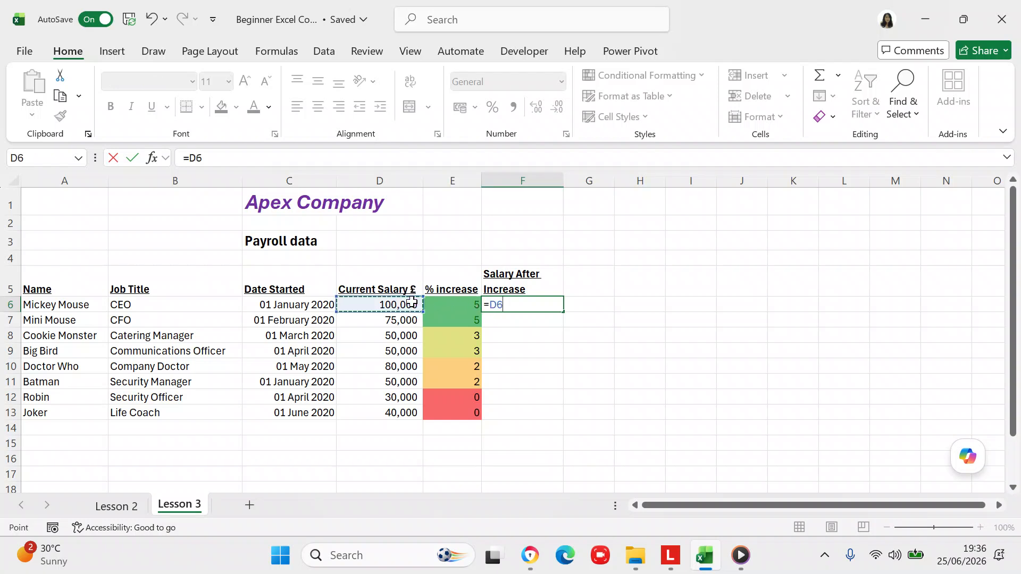
left_click(508, 305)
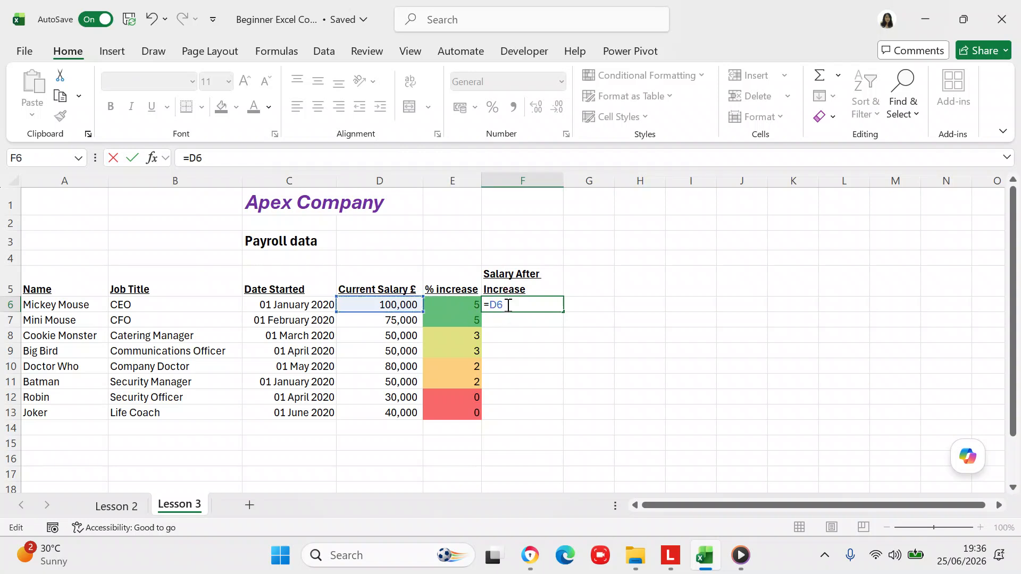
key("BackSpace")
key("BackSpace")
type("(")
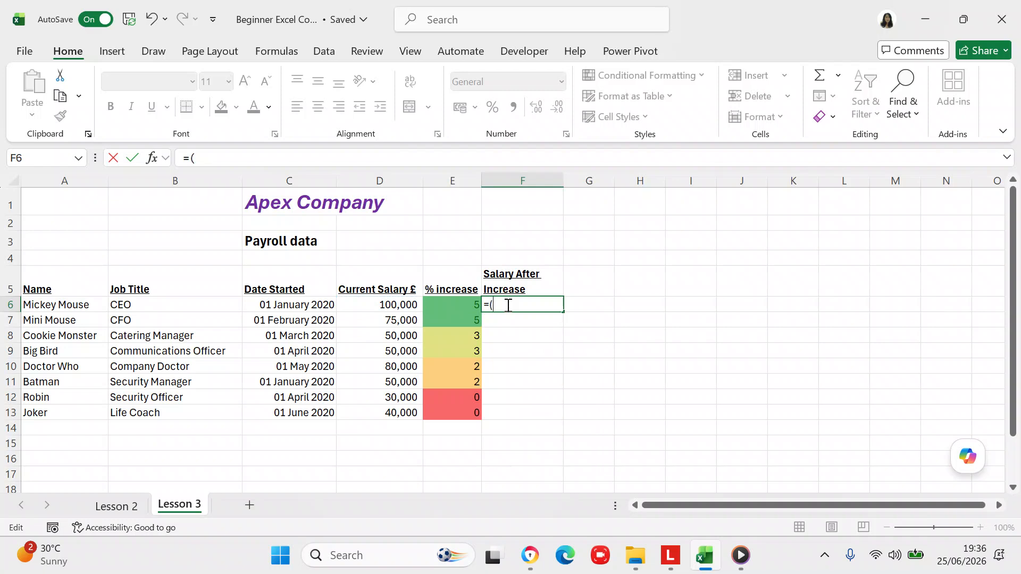
left_click(400, 305)
left_click(328, 155)
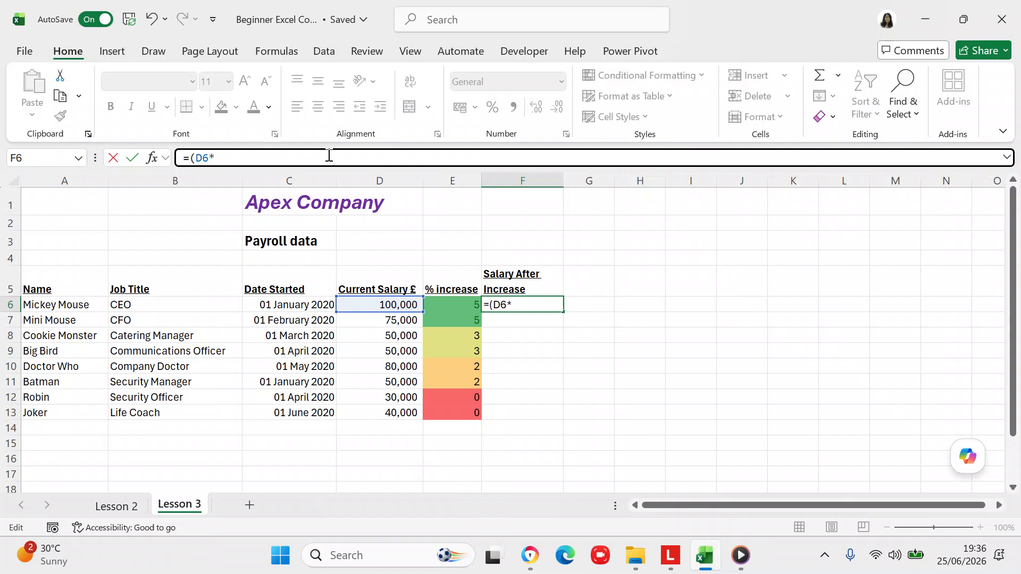
key("BackSpace")
key("BackSpace")
key("BackSpace")
key("BackSpace")
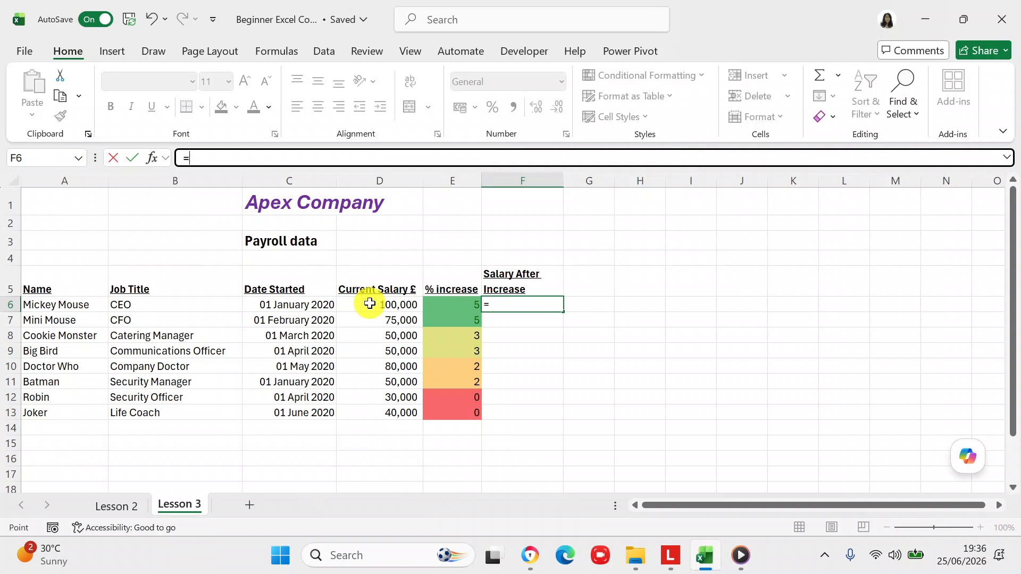
Step: Build the F6 formula as =(D6*(E6/100), multiplying the current salary by the percentage increase divided by 100
left_click(517, 304)
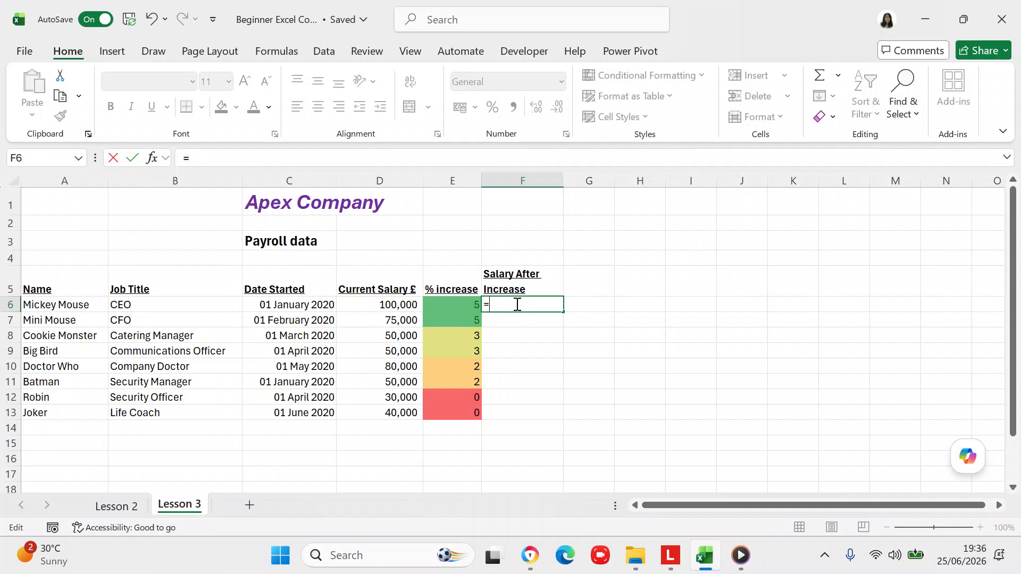
left_click(408, 305)
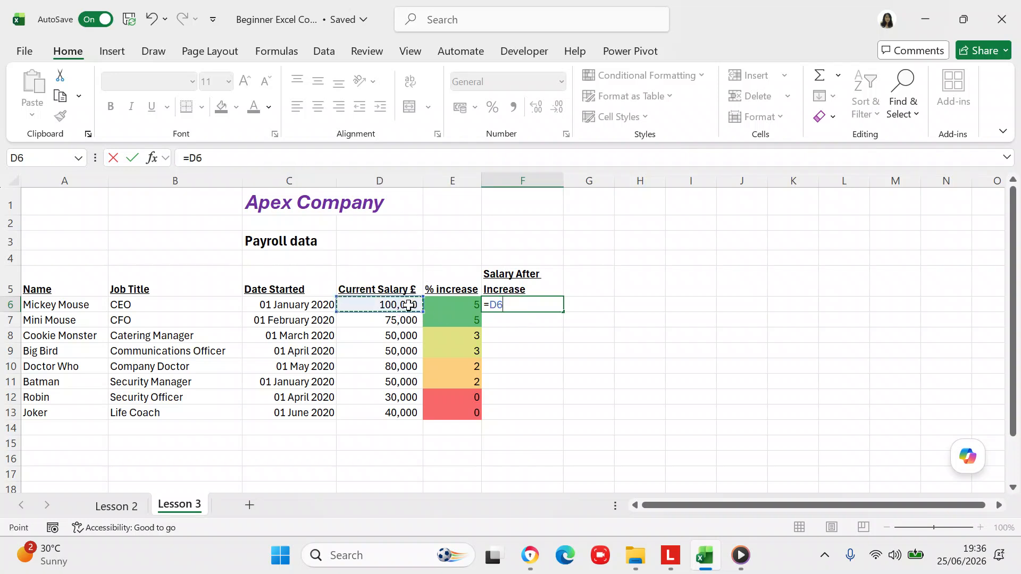
left_click(311, 161)
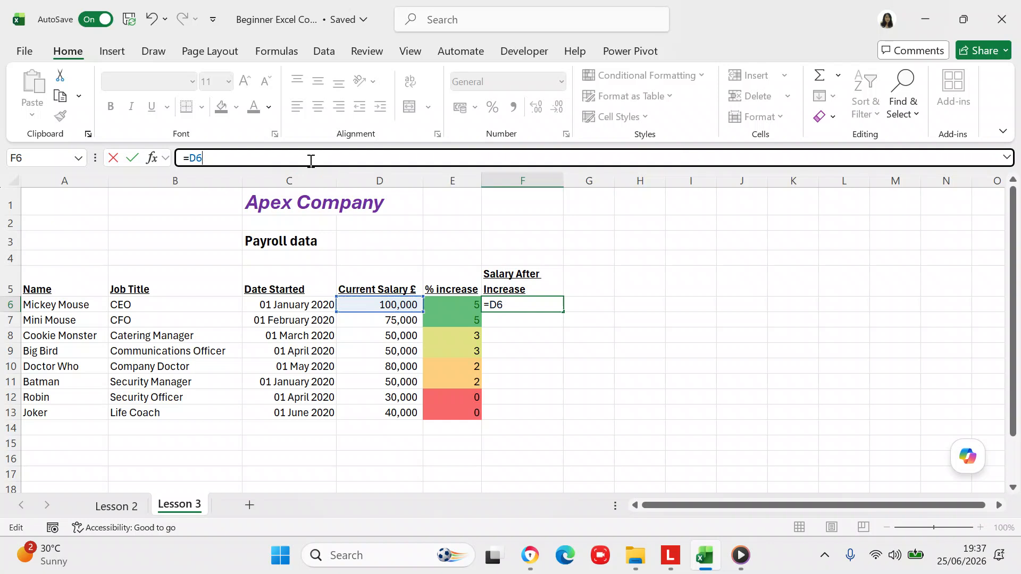
type("*")
left_click(453, 302)
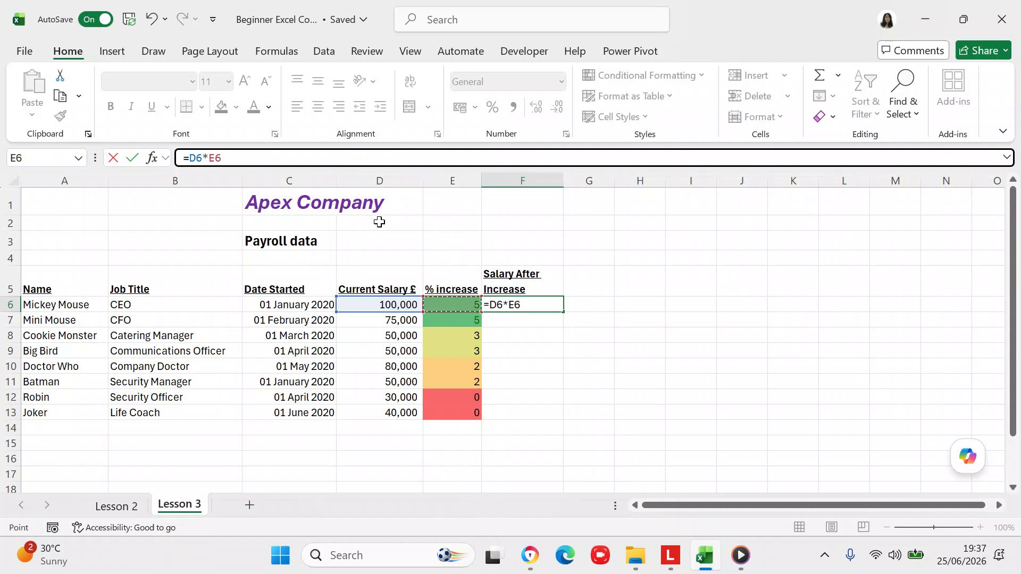
left_click(209, 151)
type("(")
left_click(235, 158)
type("/")
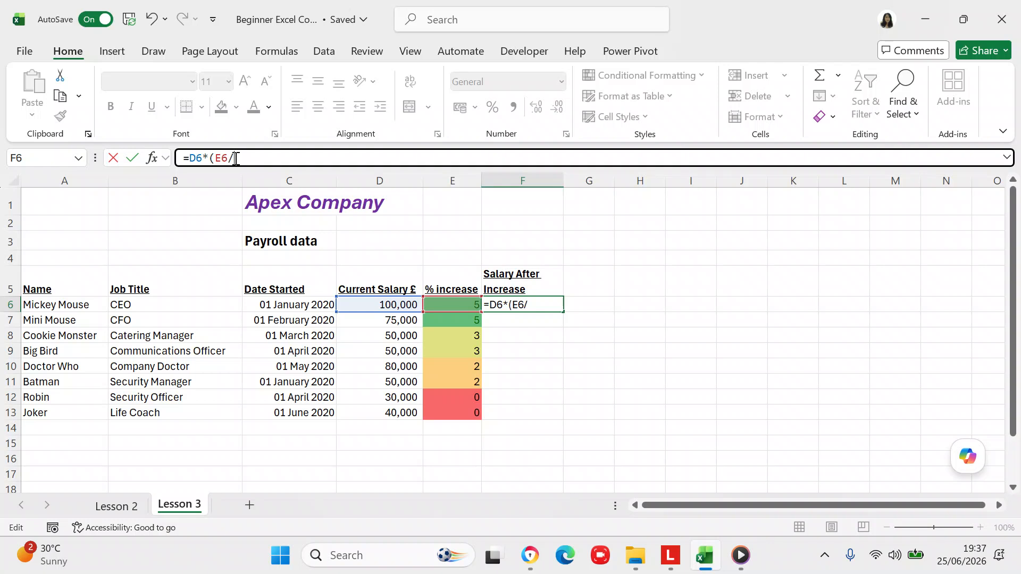
type("100)")
left_click(189, 155)
type("(")
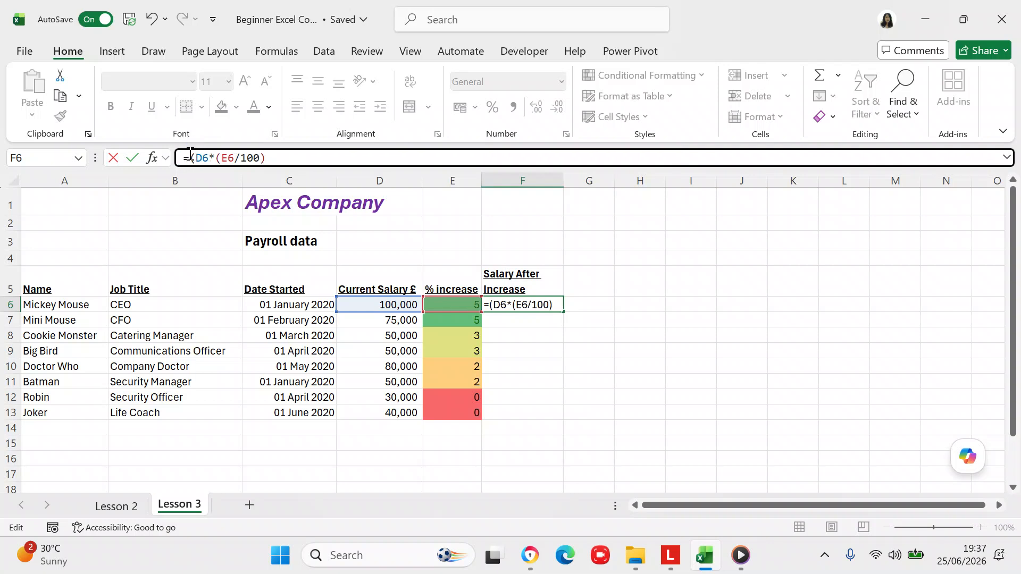
Step: Close the outer bracket and add the current salary to complete the F6 formula as =(D6*(E6/100))+D6
left_click(271, 158)
left_click(291, 159)
type("_+")
type(")")
type("+")
type("d6")
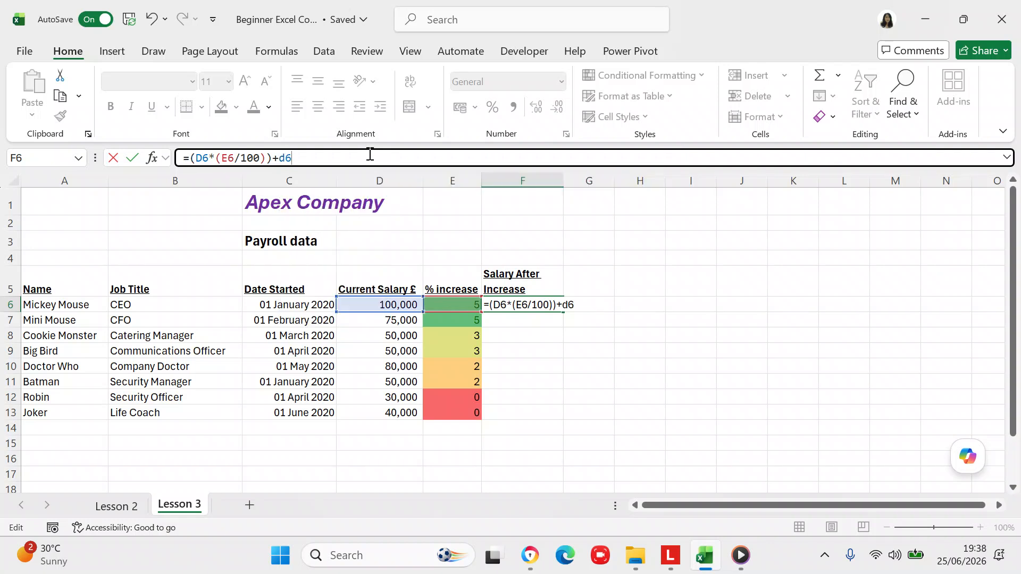
key("Return")
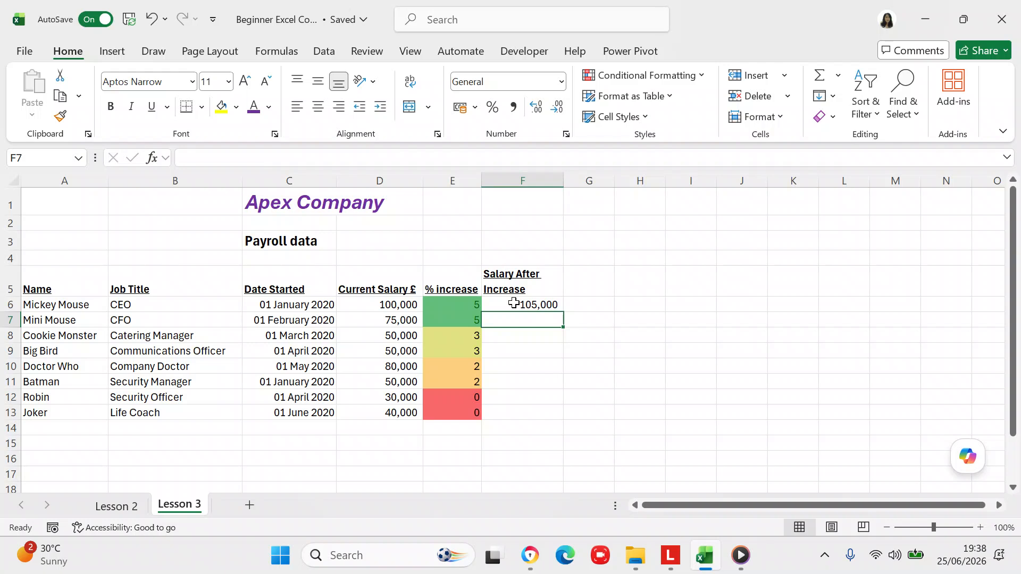
Step: Copy the Salary After Increase formula from F6 into F7:F13 for the remaining employees
left_click(515, 305)
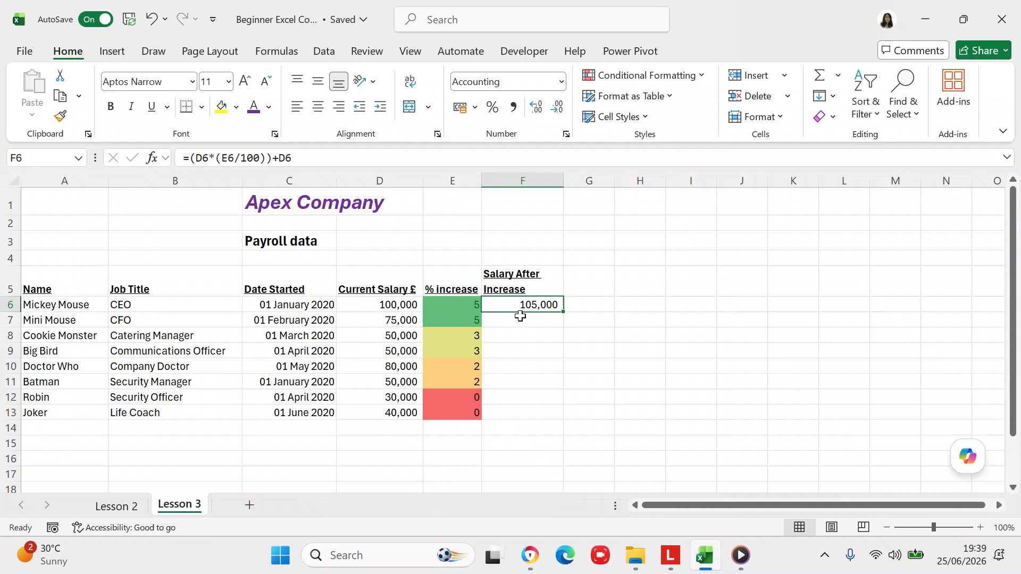
left_click(520, 305)
left_click(519, 306)
left_click(530, 303)
key("ctrl+c")
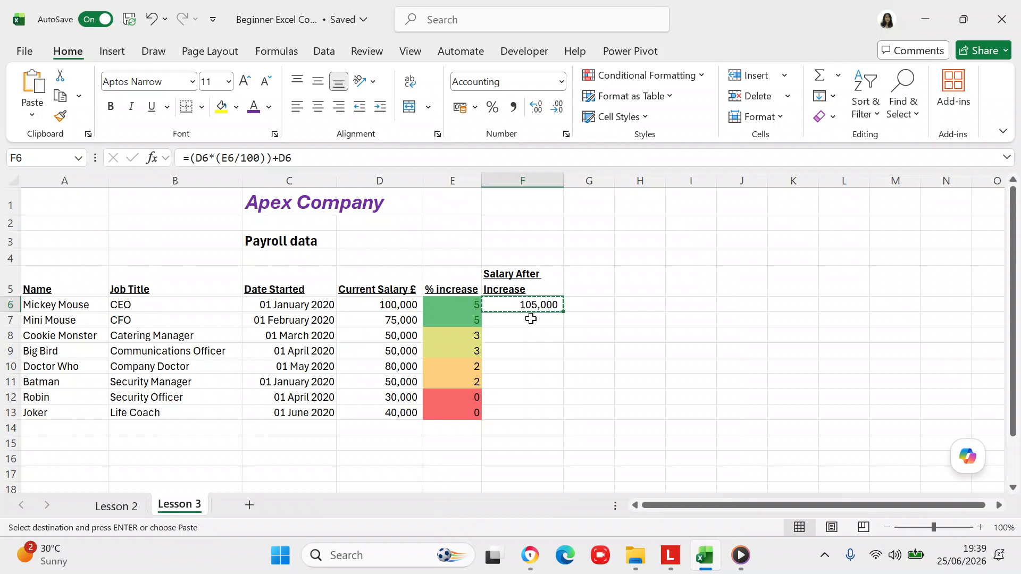
left_click(531, 318)
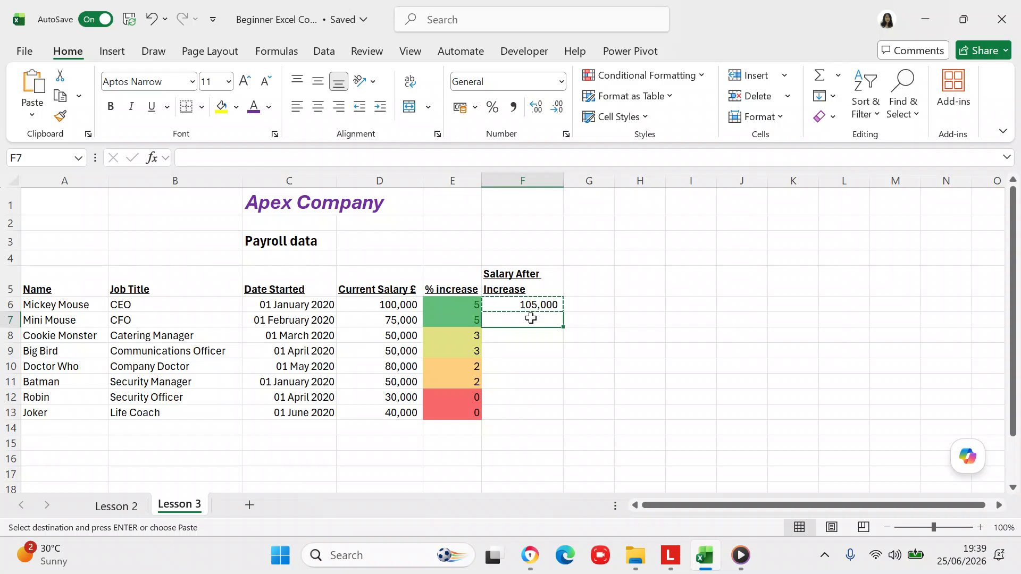
key("shift+Down")
key("shift+Down")
key("shift+Down")
key("shift+Down")
key("shift+Down")
key("shift+Down")
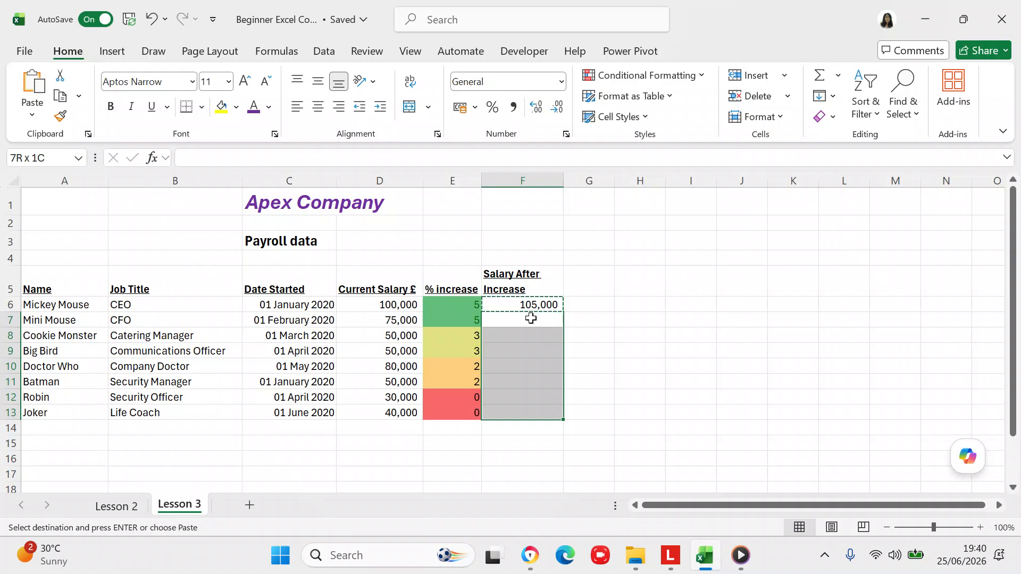
key("ctrl+v")
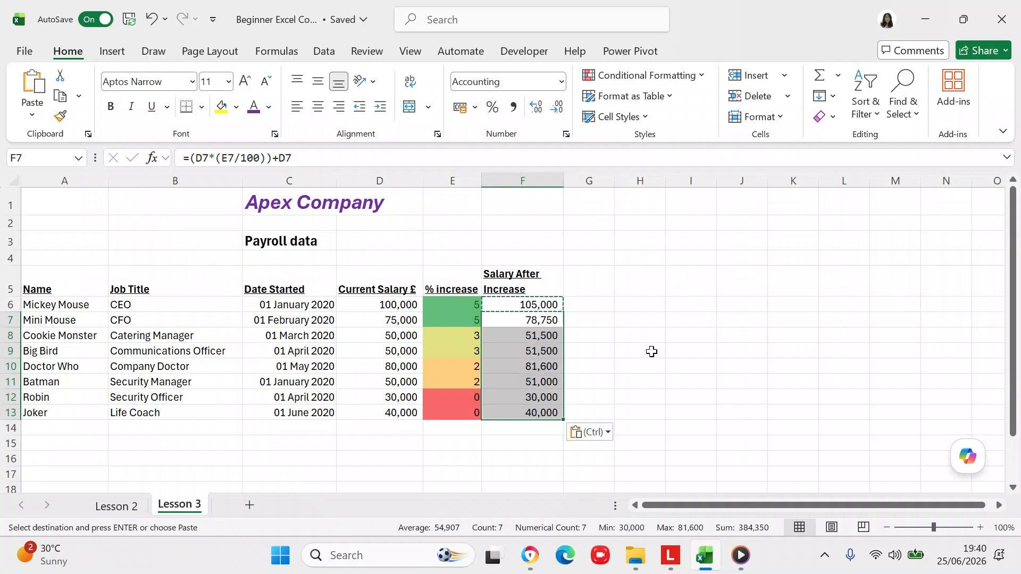
Step: Examine the cell references in the copied Salary After Increase formula in F7
left_click(653, 351)
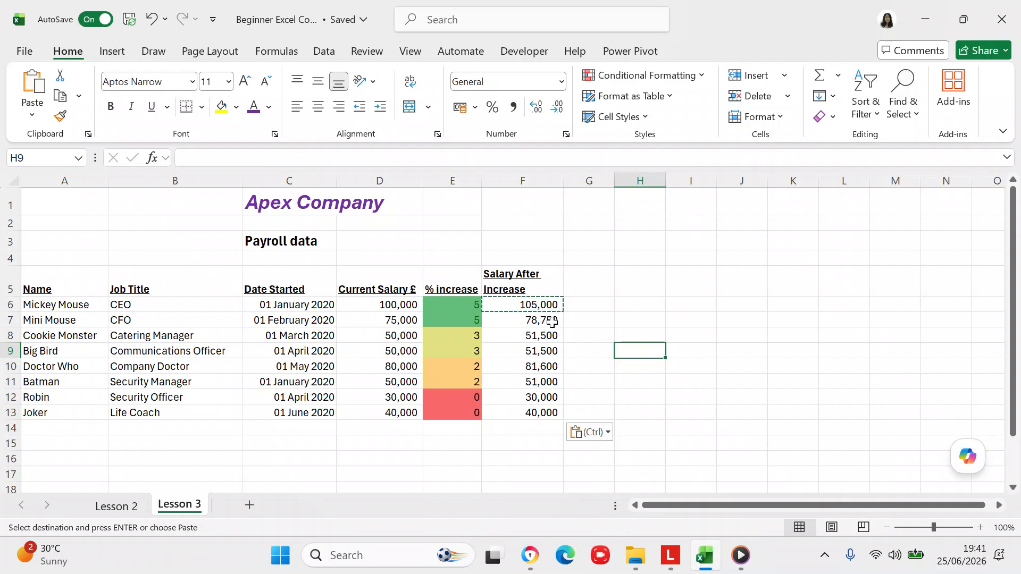
left_click(553, 321)
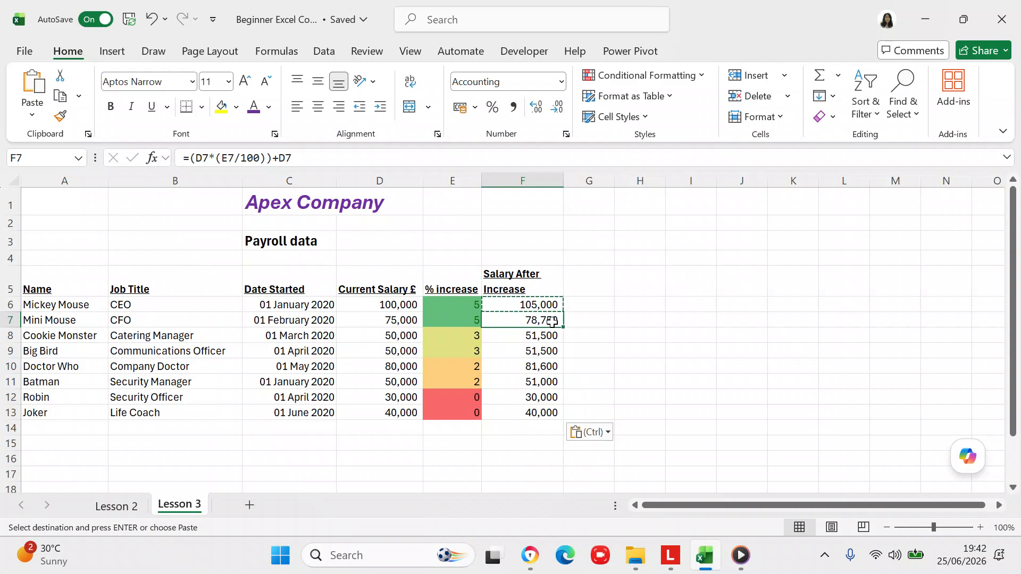
left_click(606, 334)
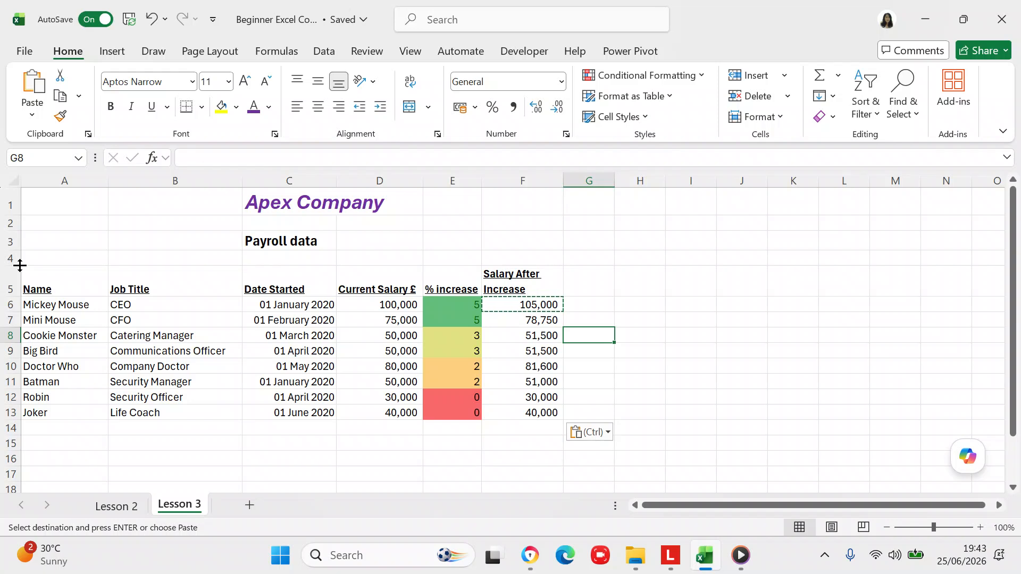
Step: Increase the height of row 4 to about double and undo the resize
left_click_drag(20, 265, 20, 266)
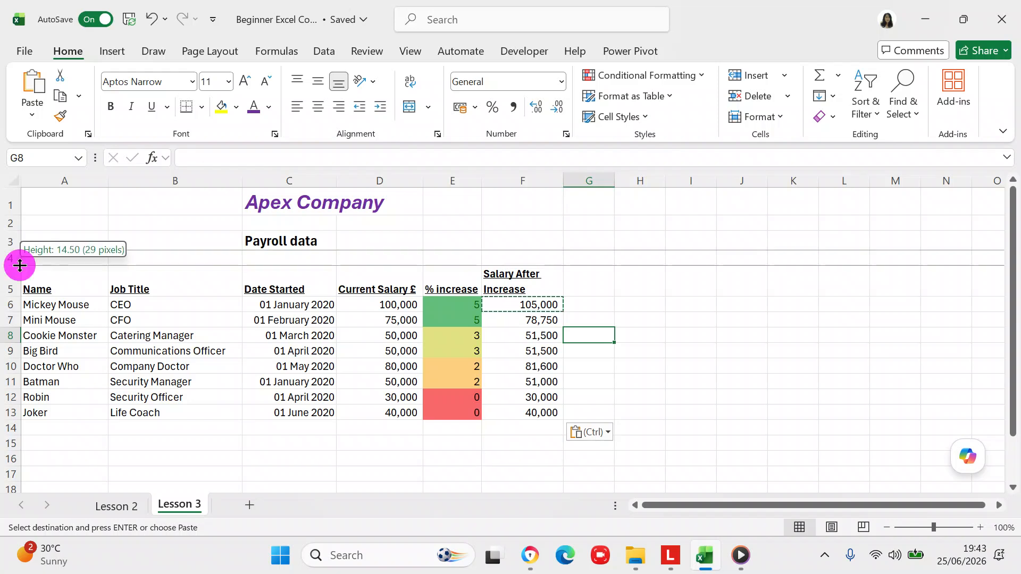
left_click_drag(20, 266, 19, 281)
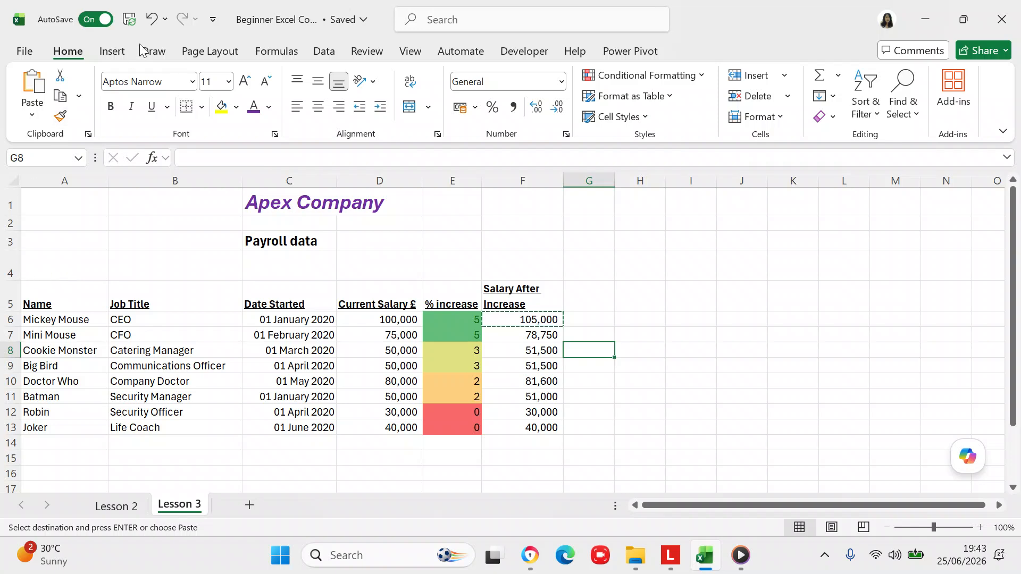
left_click(153, 19)
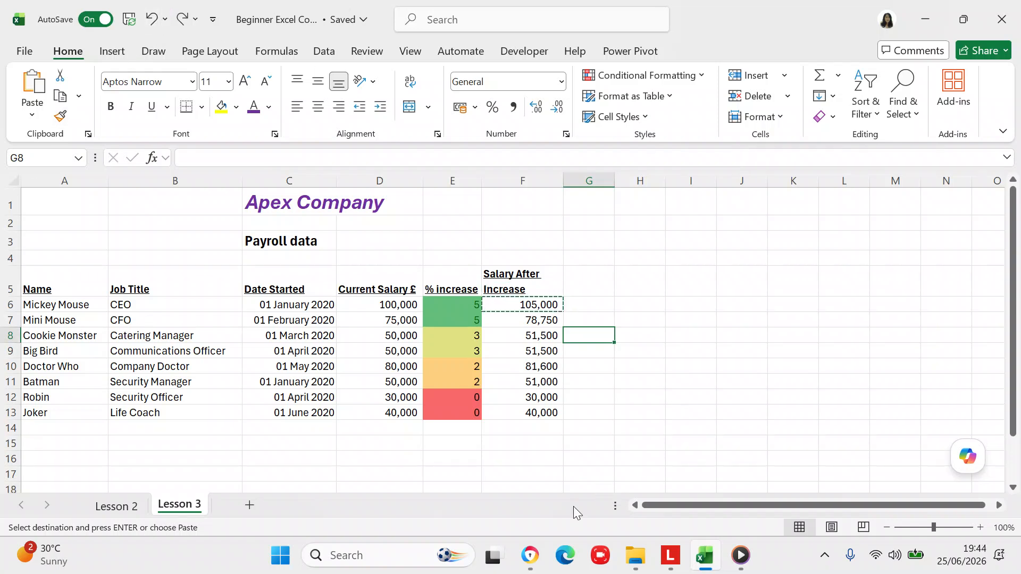
Step: Set the row height of the empty rows 15 to 17 to exactly 20
left_click(1013, 487)
left_click(1013, 488)
left_click(1013, 487)
left_click(1013, 488)
left_click(1013, 487)
left_click(1014, 488)
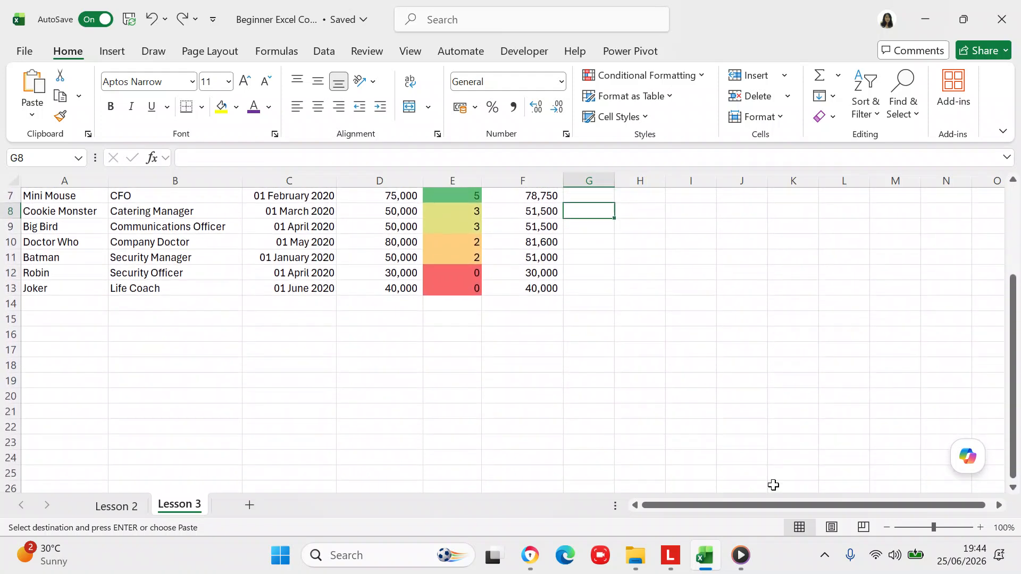
left_click_drag(18, 314, 13, 350)
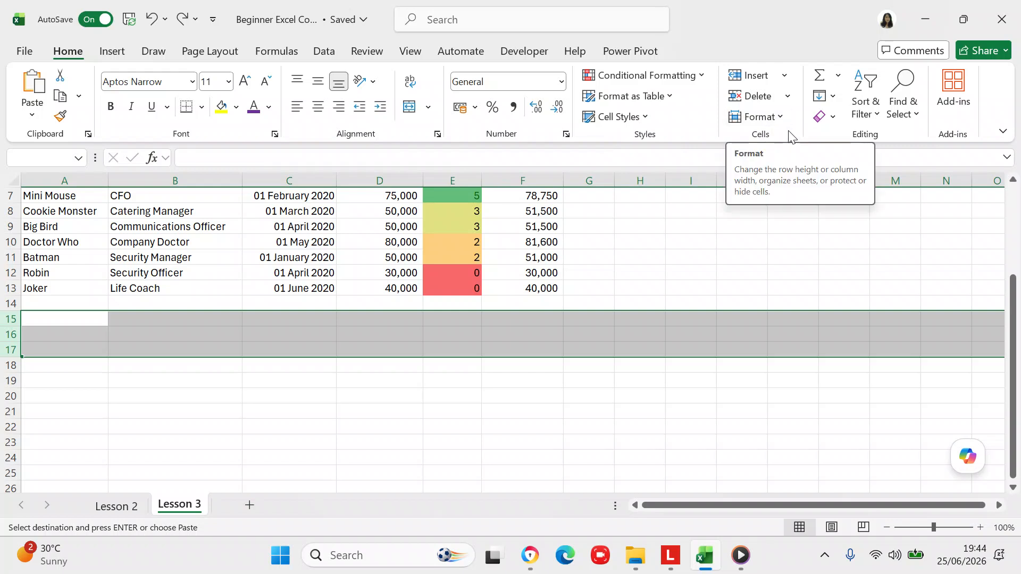
left_click(784, 117)
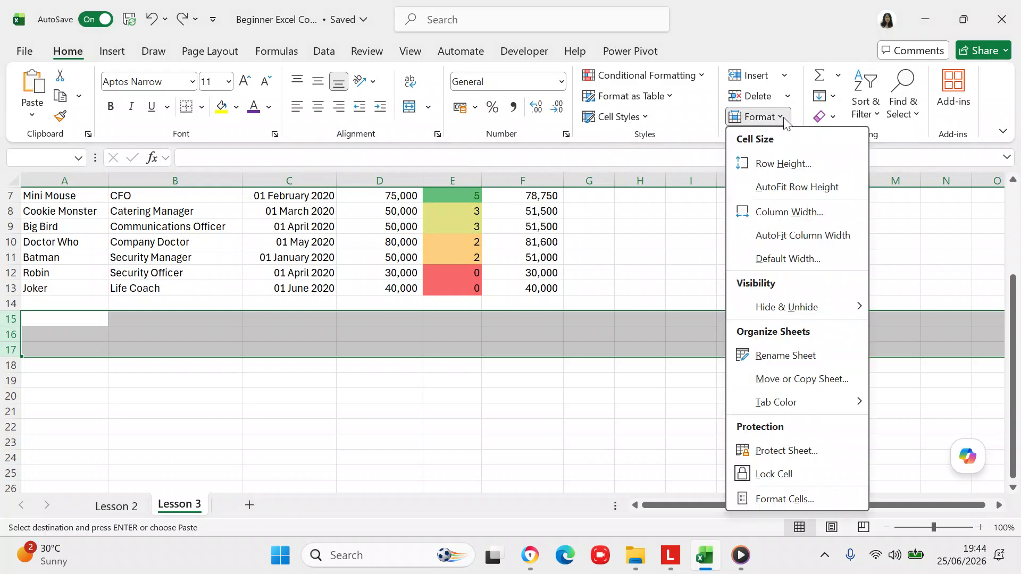
left_click(780, 161)
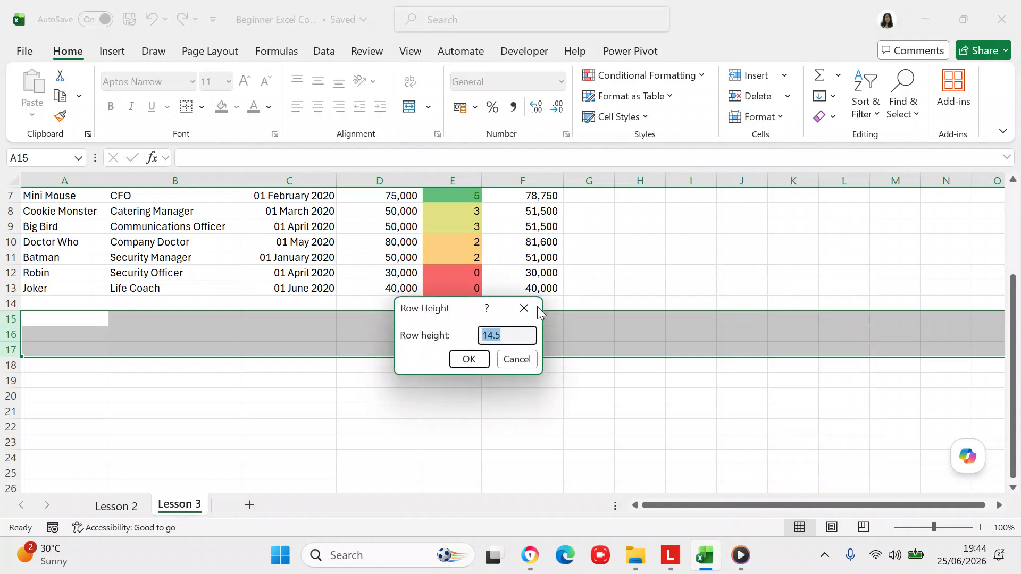
left_click(502, 335)
key("BackSpace")
key("BackSpace")
key("BackSpace")
key("BackSpace")
type("20")
key("Return")
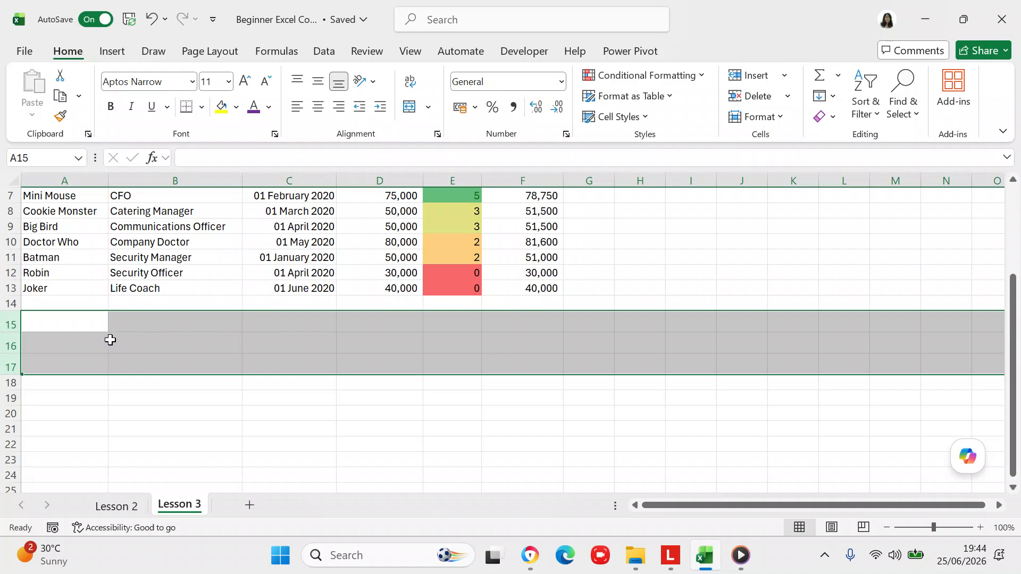
Step: Undo the row height change on rows 15 to 17
right_click(110, 362)
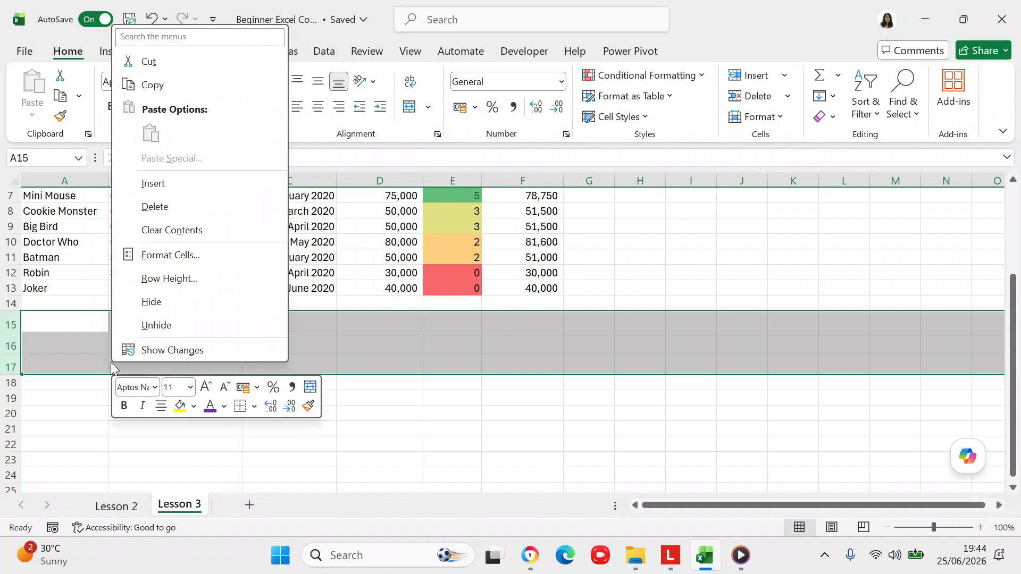
left_click(618, 232)
left_click(152, 16)
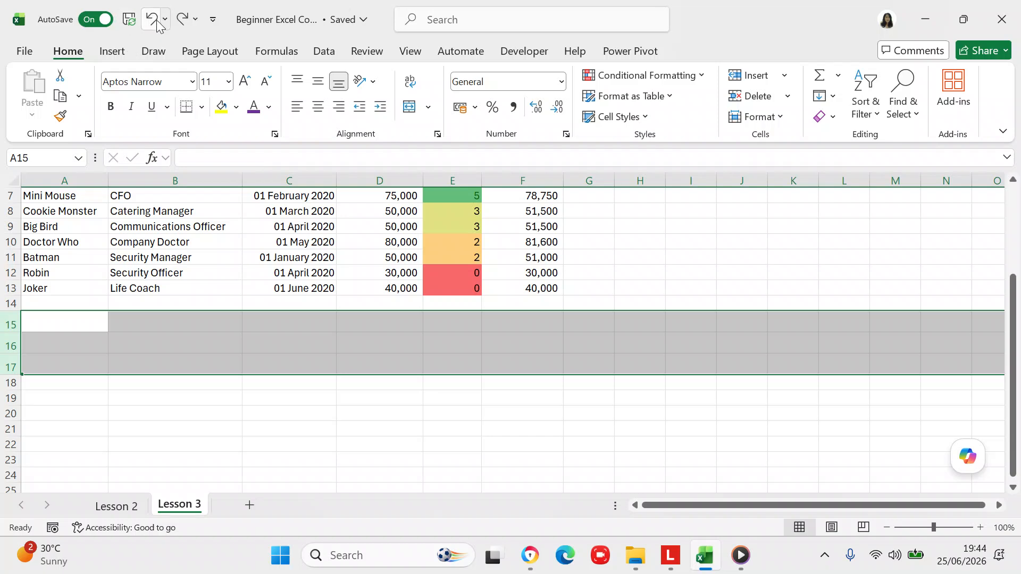
left_click(153, 18)
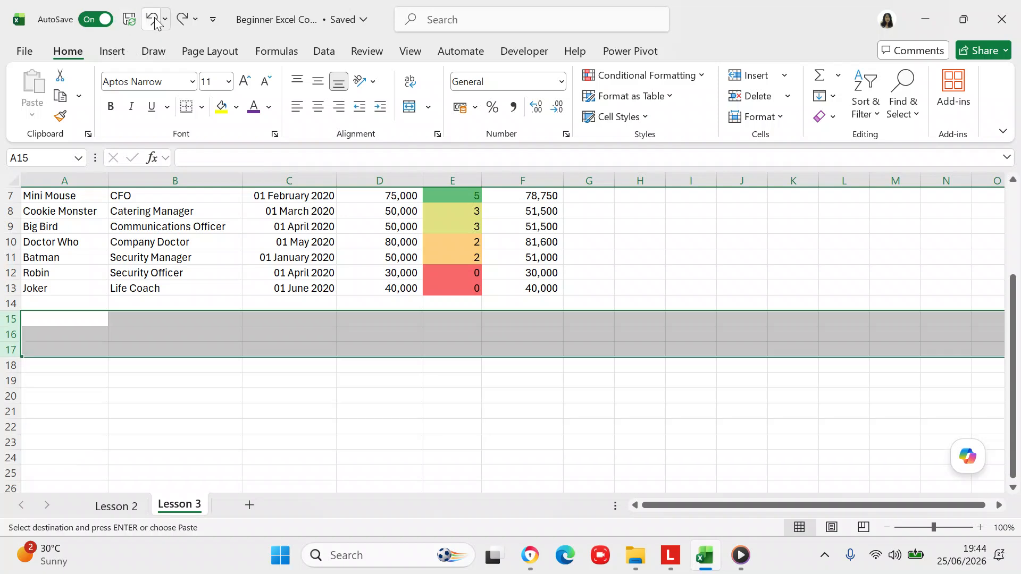
Step: Widen the empty column J by specifying an exact column width, and undo the change
left_click_drag(1013, 294, 1013, 186)
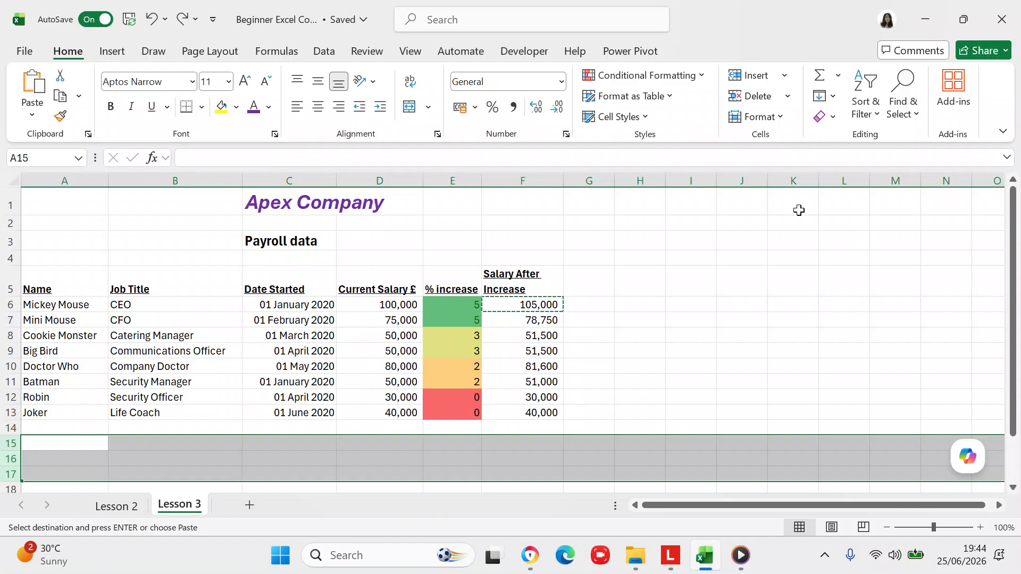
left_click(747, 177)
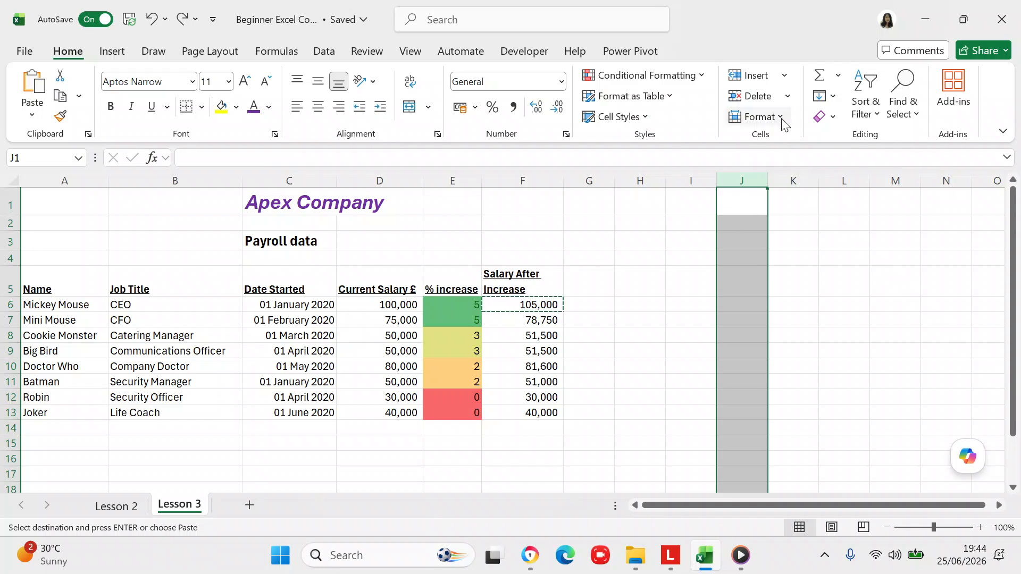
left_click(780, 118)
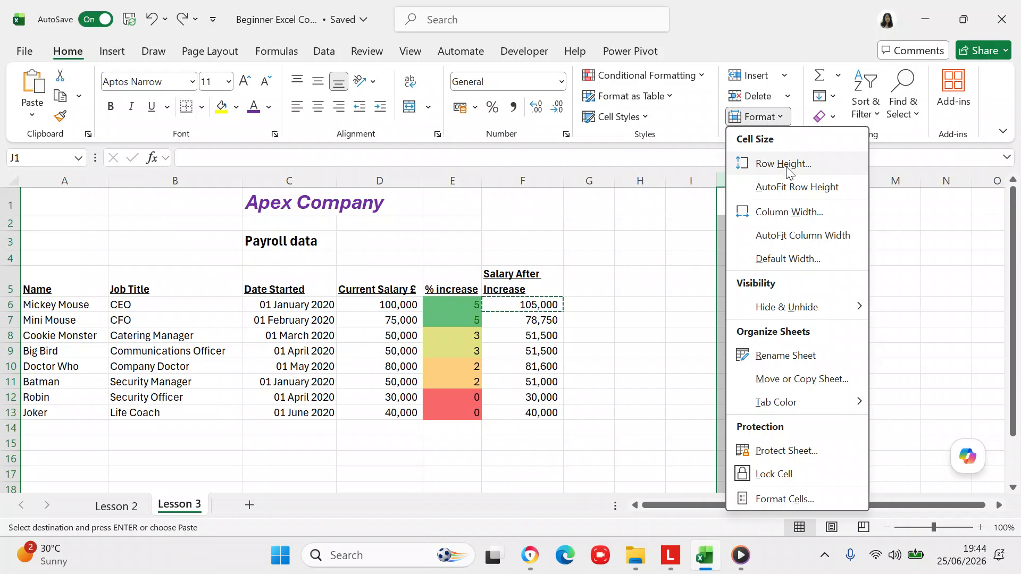
left_click(787, 211)
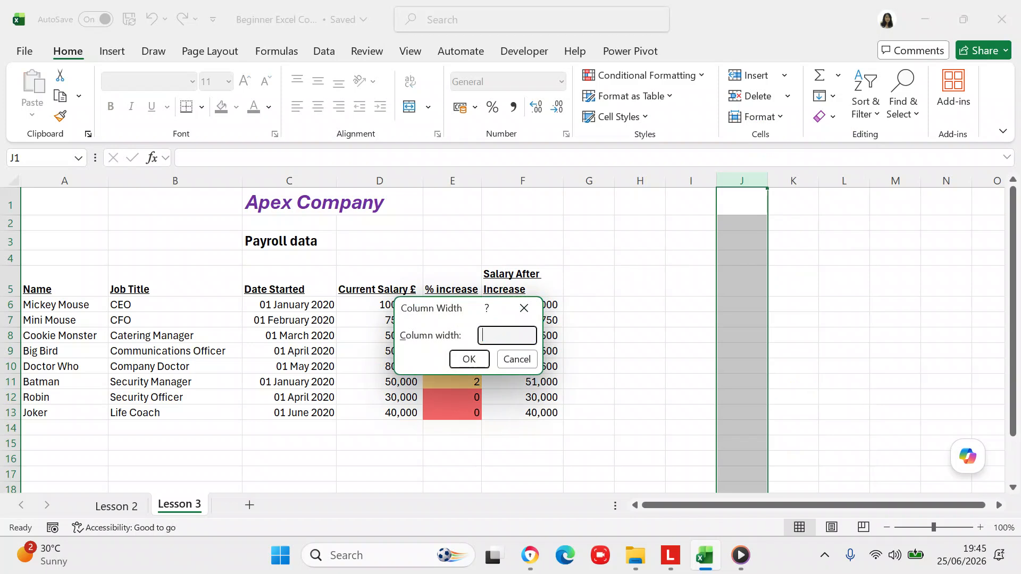
left_click(469, 359)
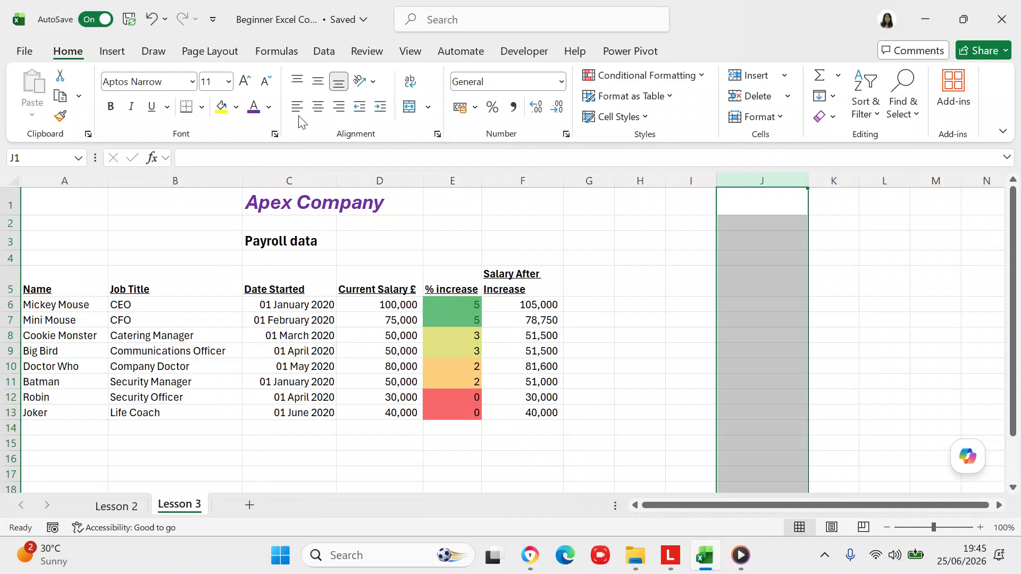
left_click(152, 24)
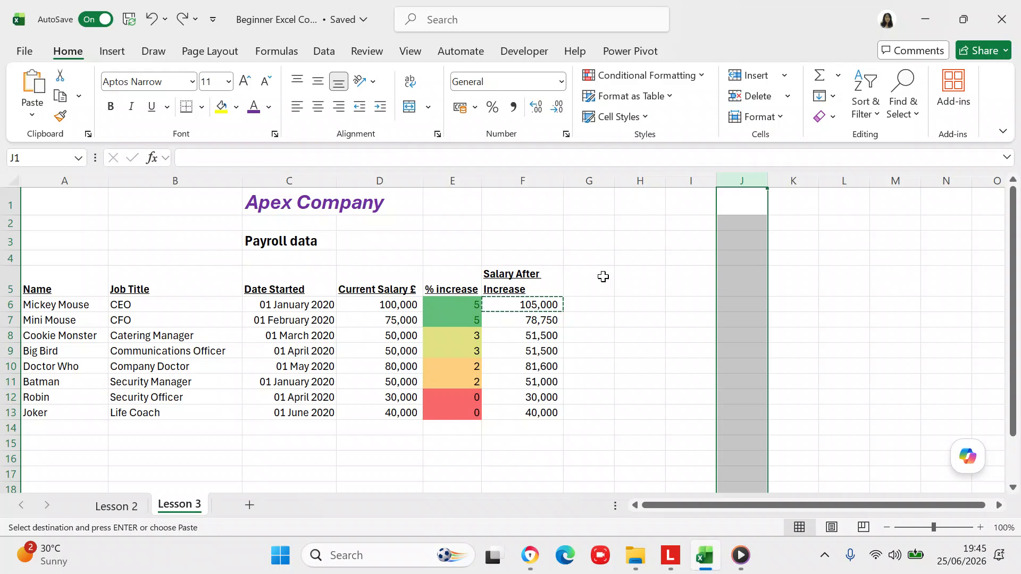
Step: Fill the empty range H6:J8 with the standard light blue colour and undo the fill
left_click(783, 281)
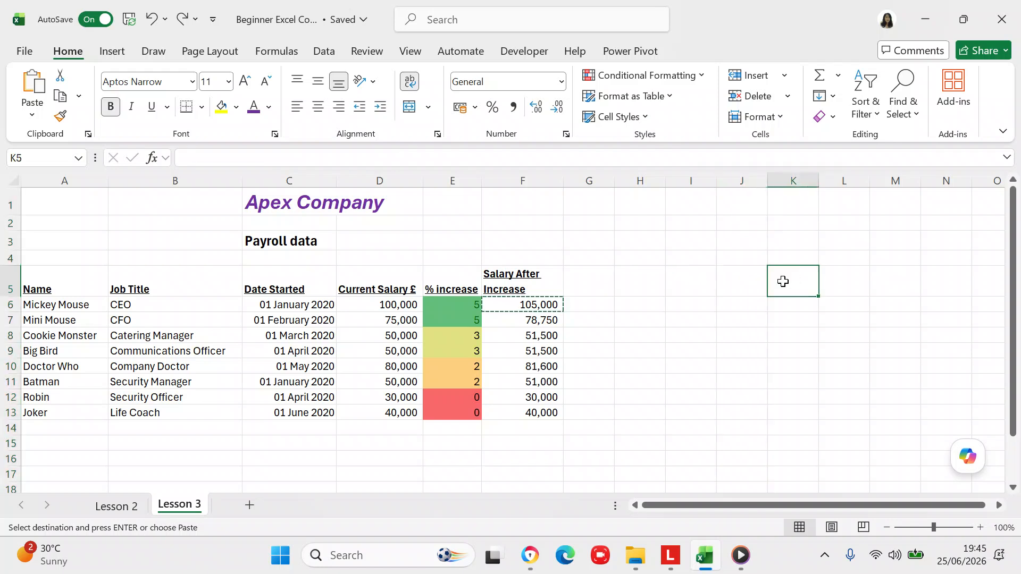
left_click(643, 305)
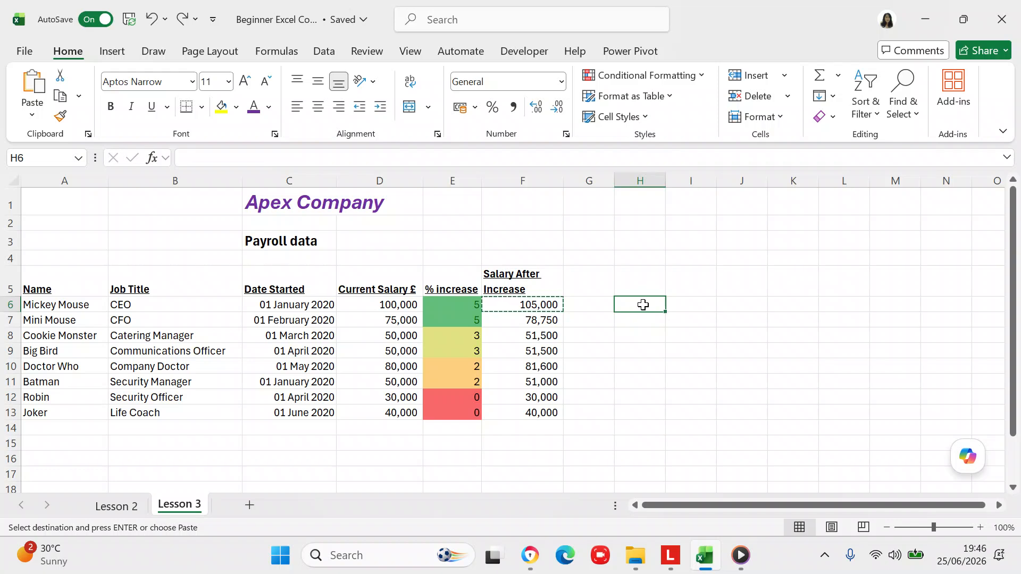
key("shift+Right")
key("shift+Right")
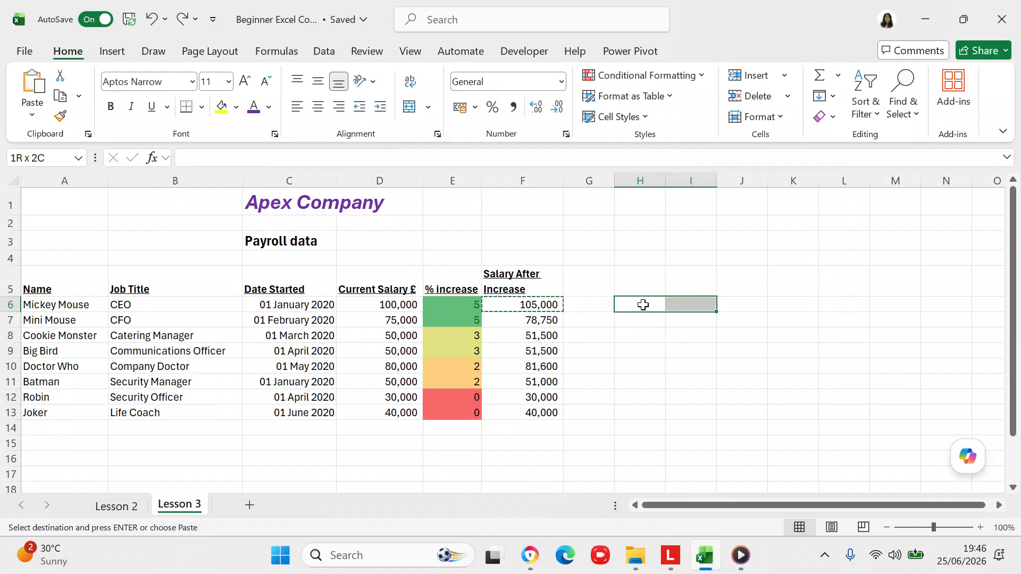
key("shift+Down")
key("shift+Down")
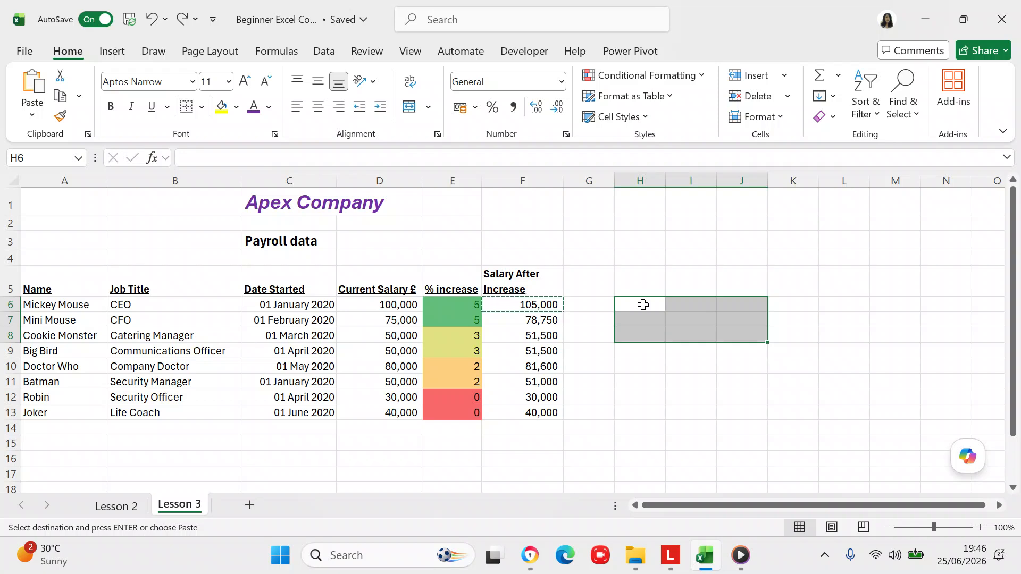
key("shift+Right")
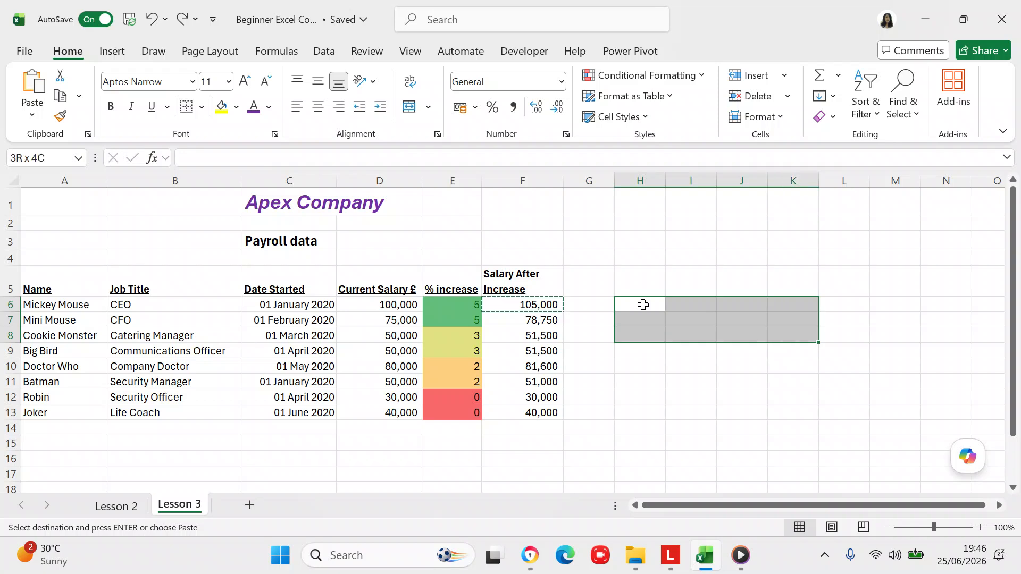
key("shift+Left")
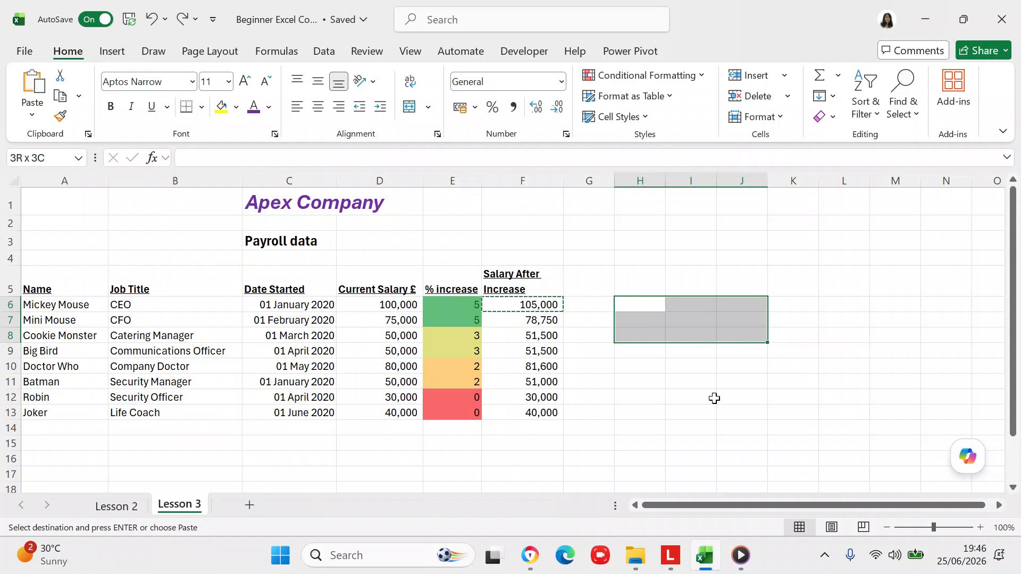
left_click(235, 111)
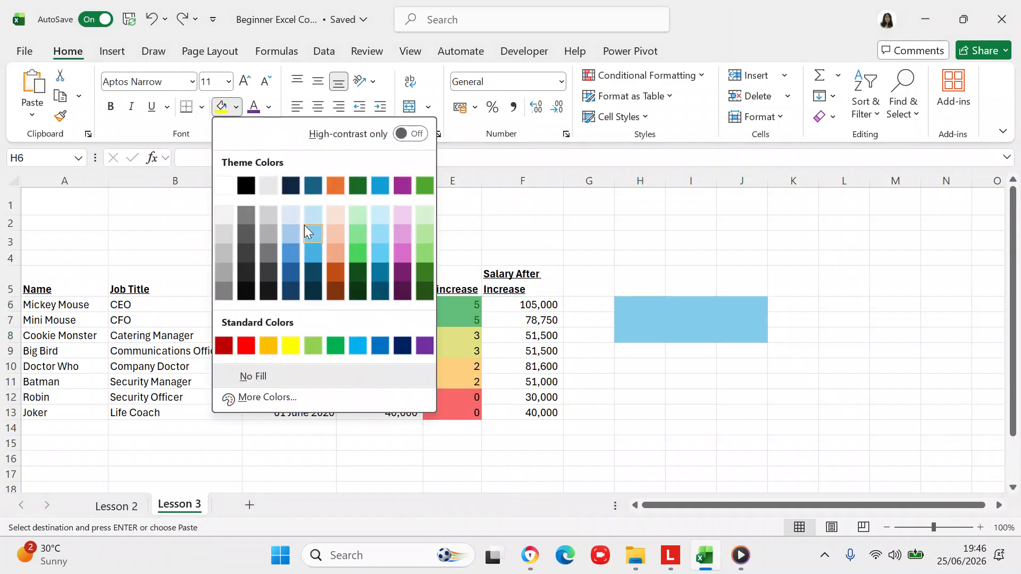
left_click(358, 344)
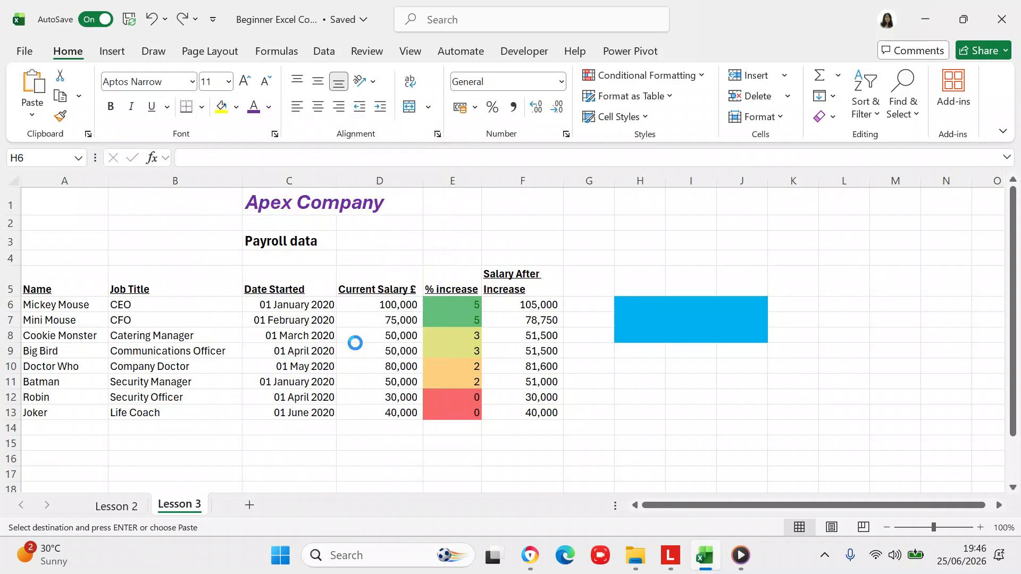
left_click(712, 366)
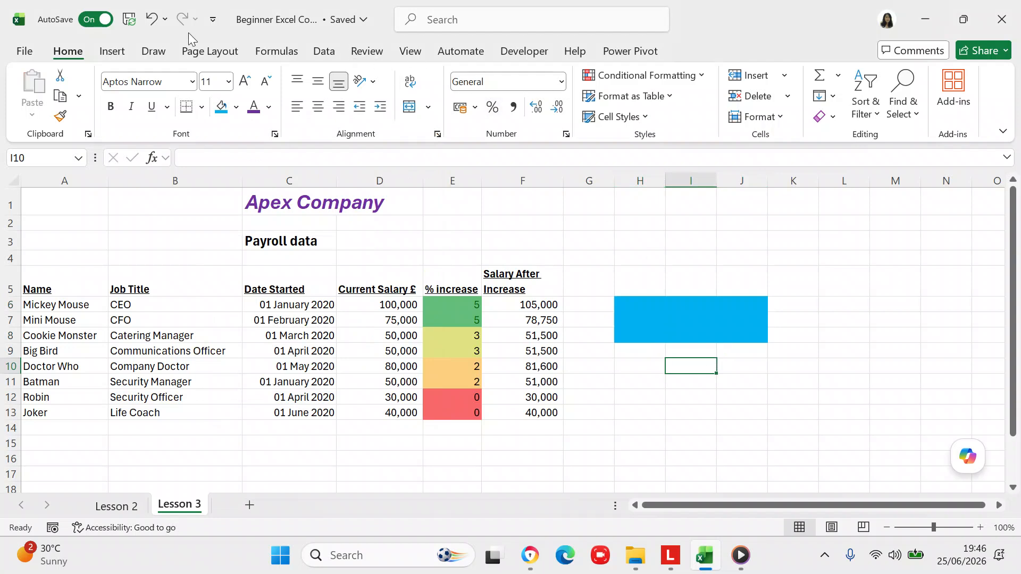
left_click(146, 26)
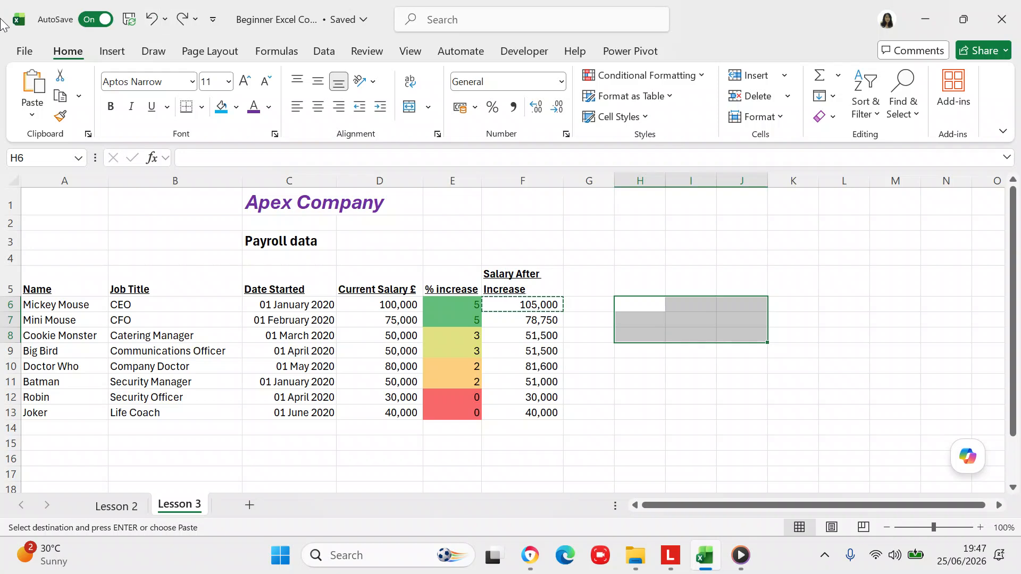
Step: Fill the entire Lesson 3 worksheet with the same light blue colour and undo the fill
left_click(14, 183)
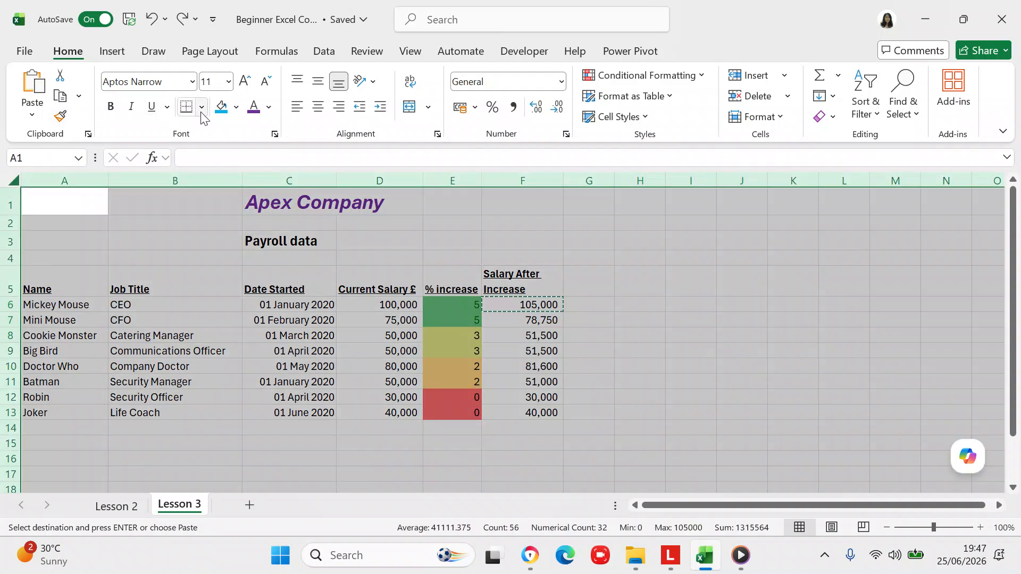
left_click(221, 106)
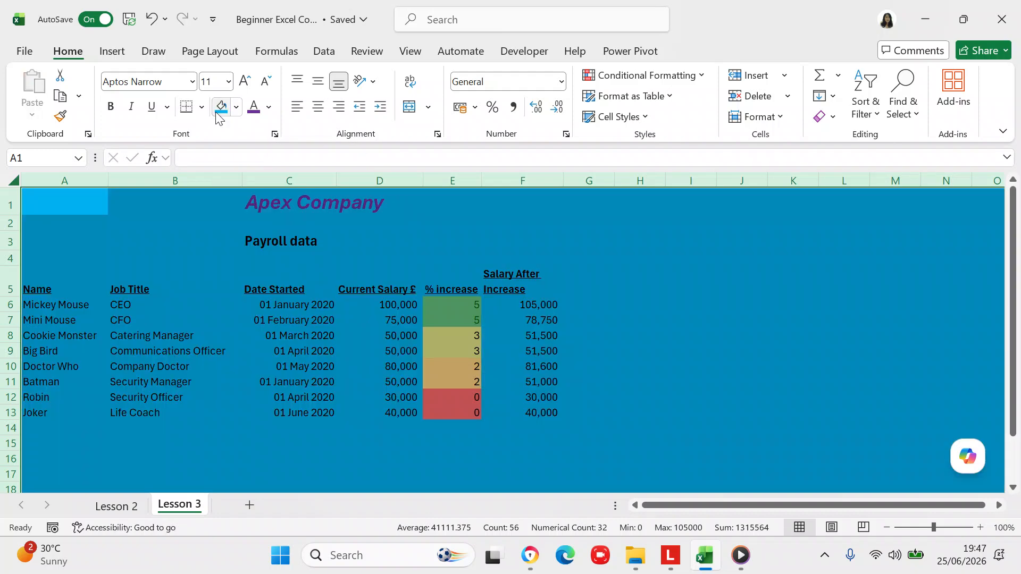
left_click(691, 305)
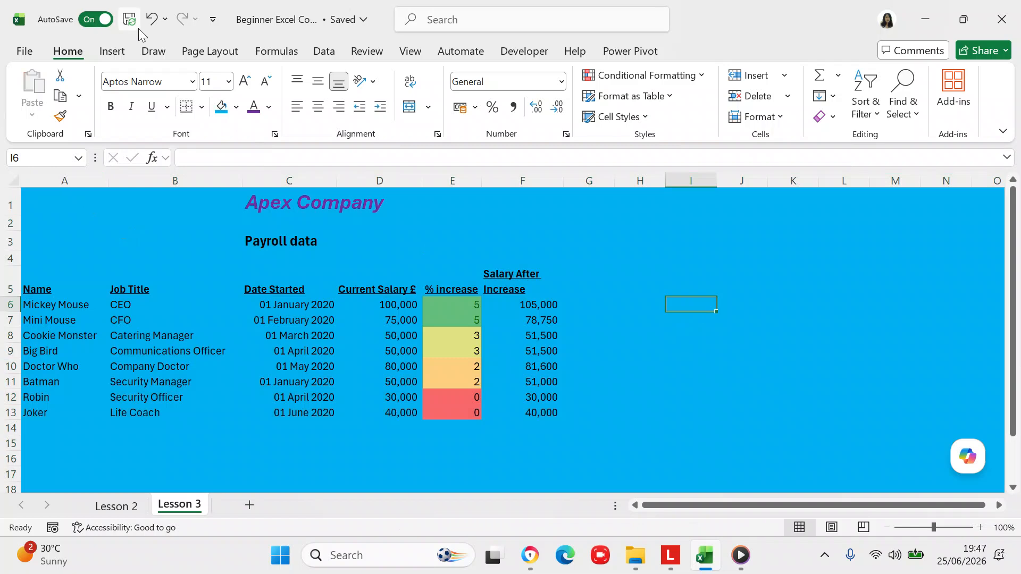
left_click(152, 21)
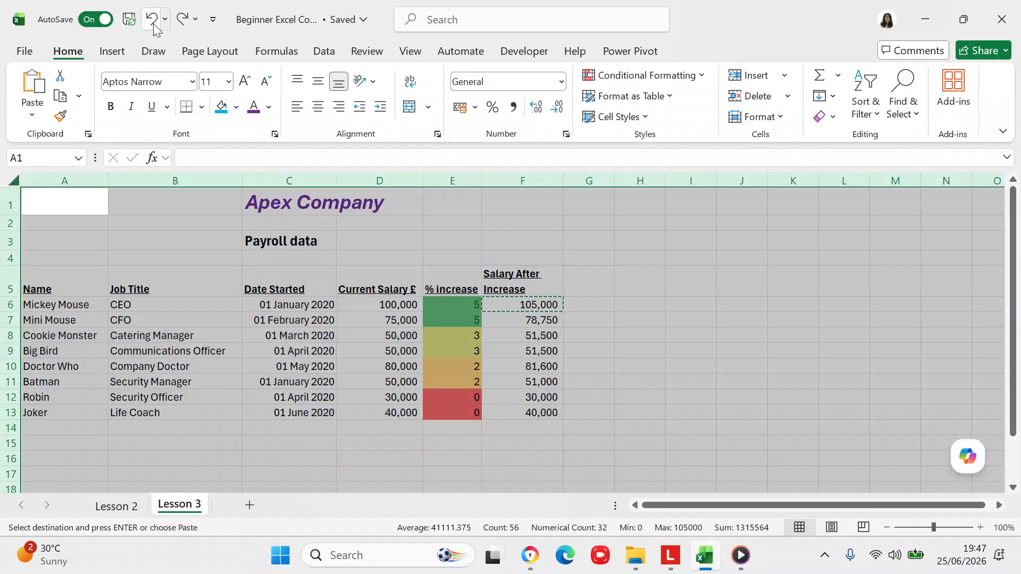
left_click(718, 308)
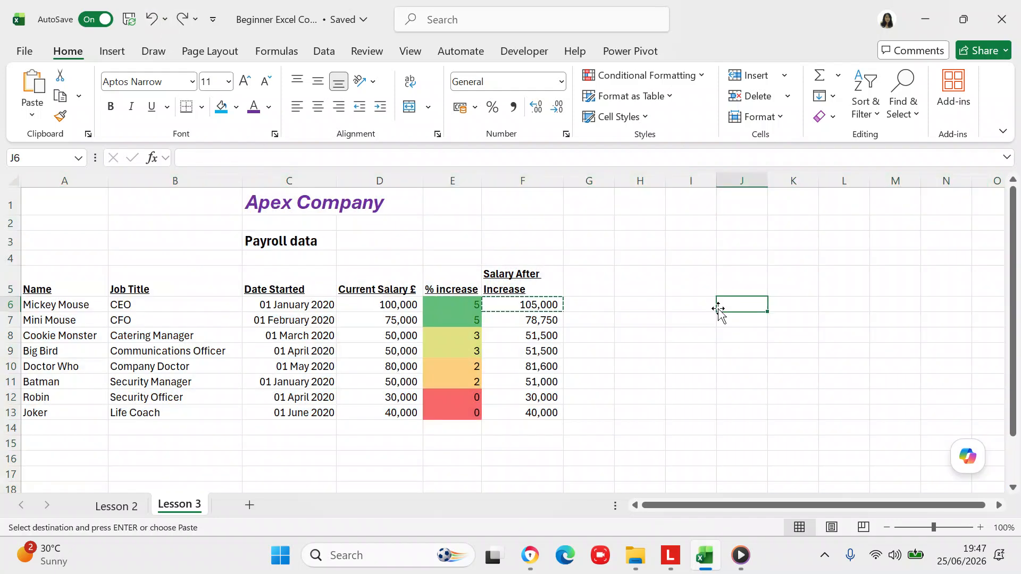